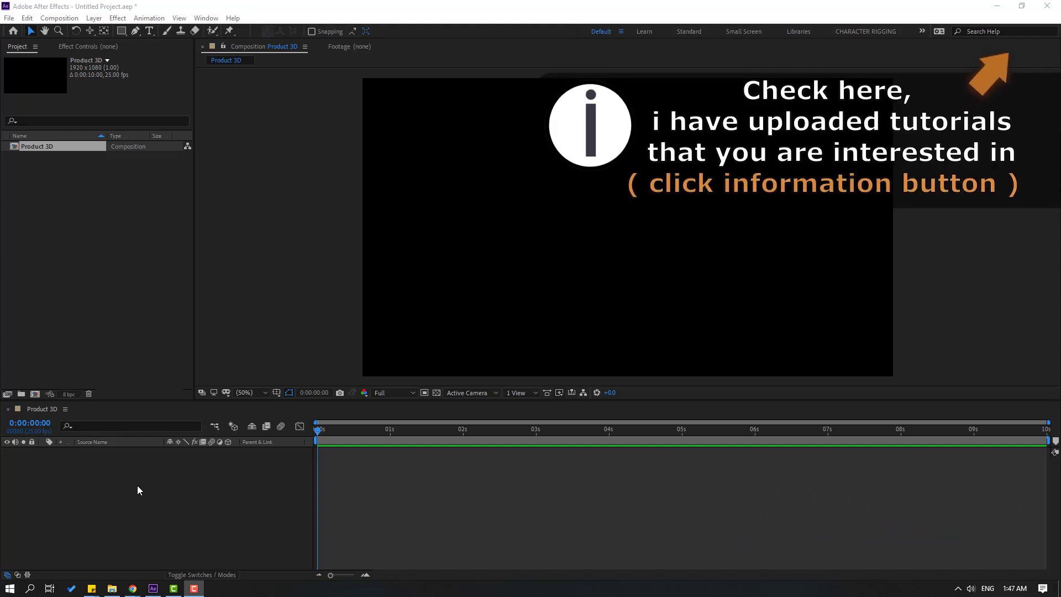
- Create a new solid layer named E3D in the Product 3D composition
right_click(103, 472)
mouse_move(225, 352)
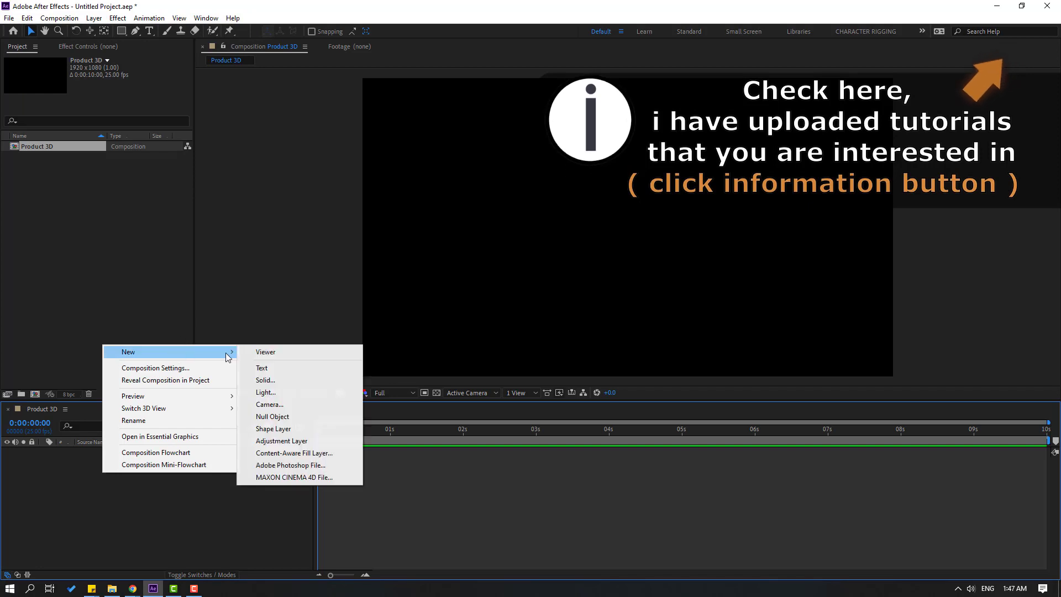
click(288, 379)
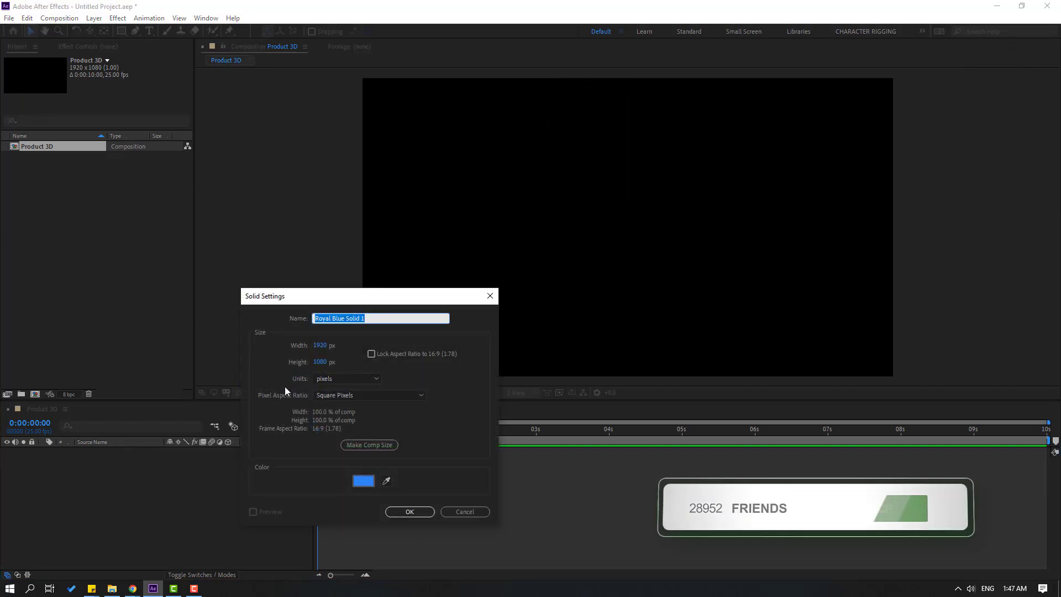
text(E3D)
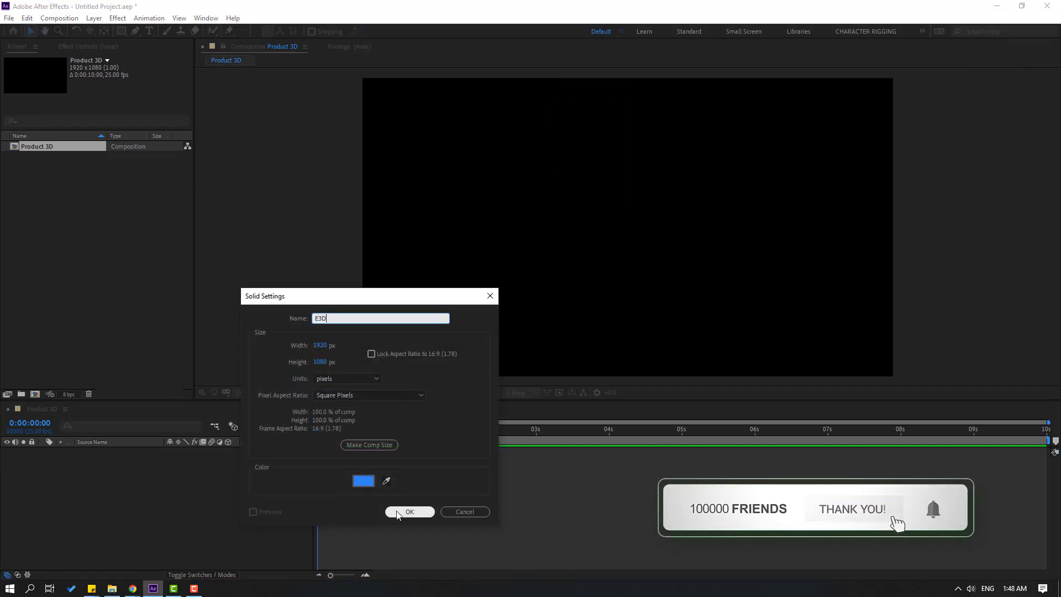
click(409, 512)
- Apply the Video Copilot Element effect to E3D and open its Scene Setup
click(118, 18)
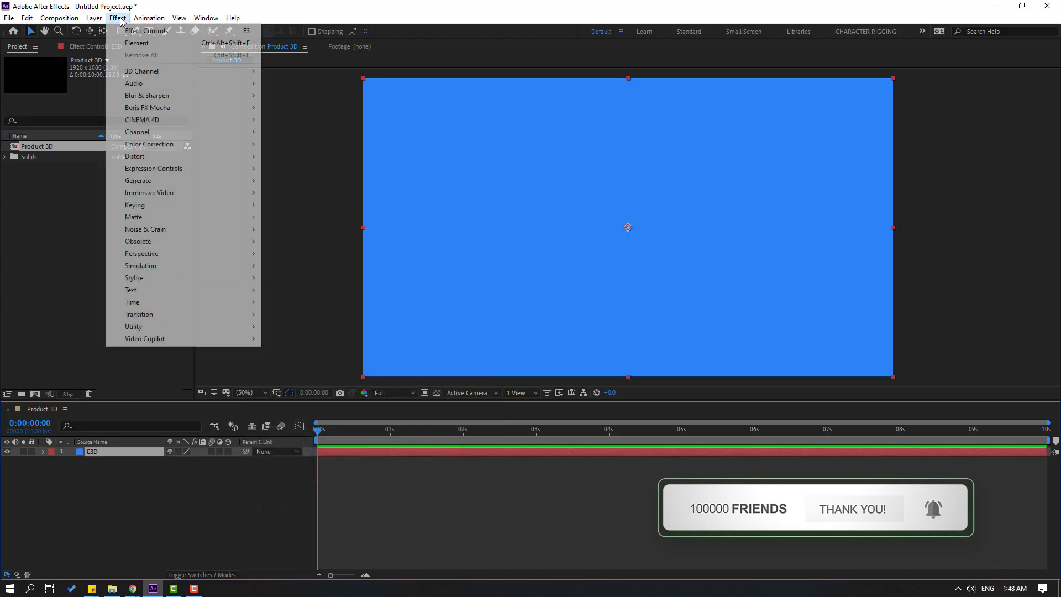
mouse_move(154, 339)
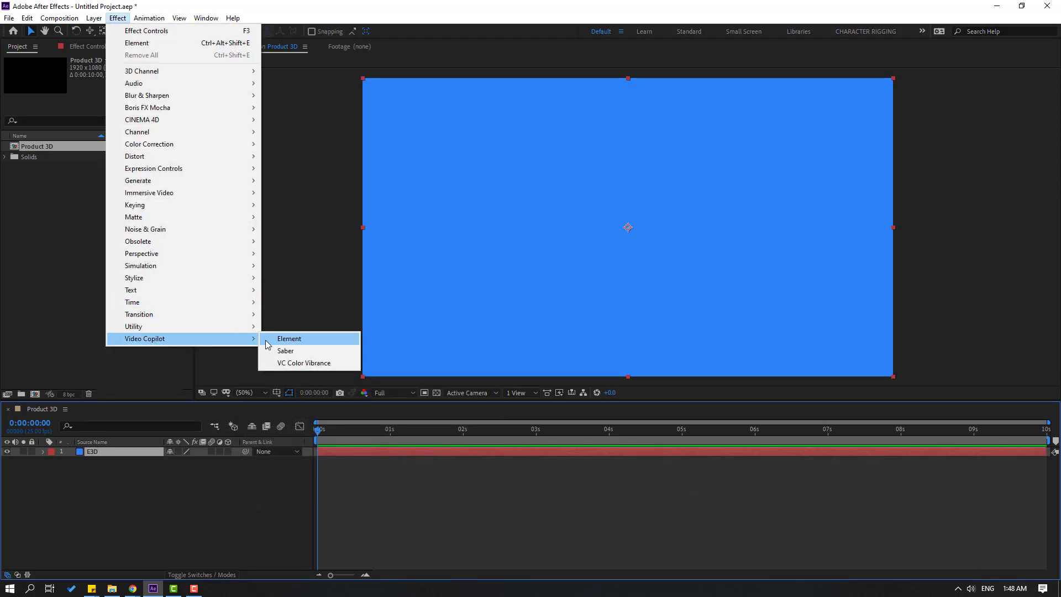
click(332, 339)
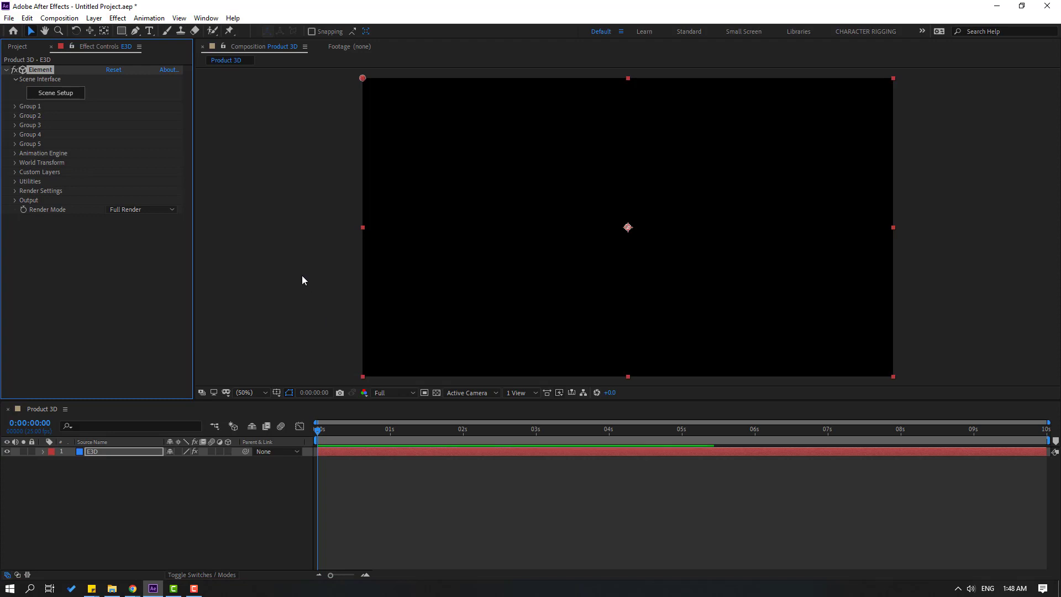
click(56, 94)
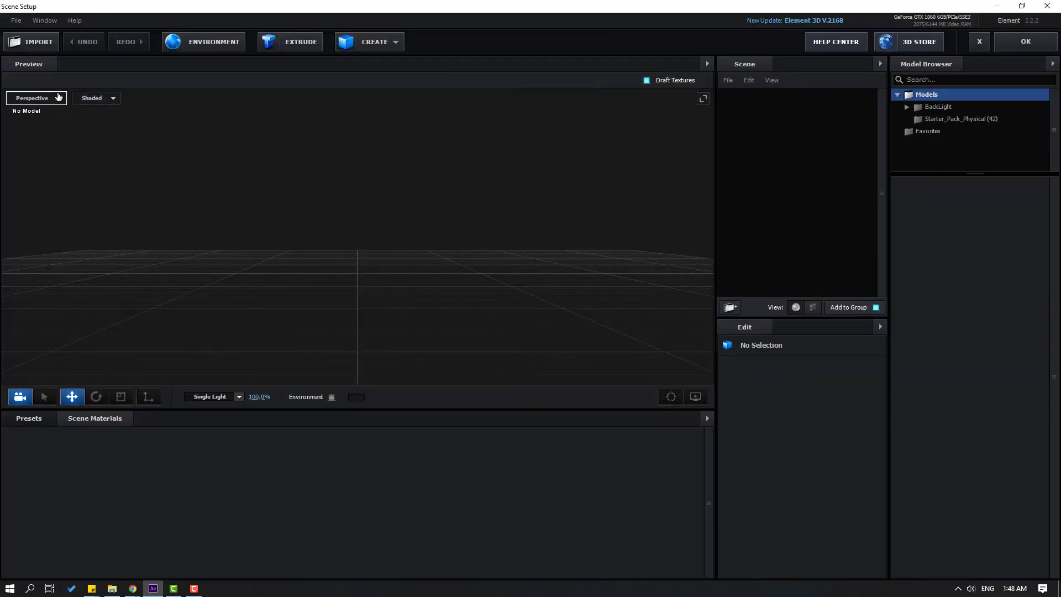
- Add a plane and scale it up to about 830% to form a wide floor
click(361, 44)
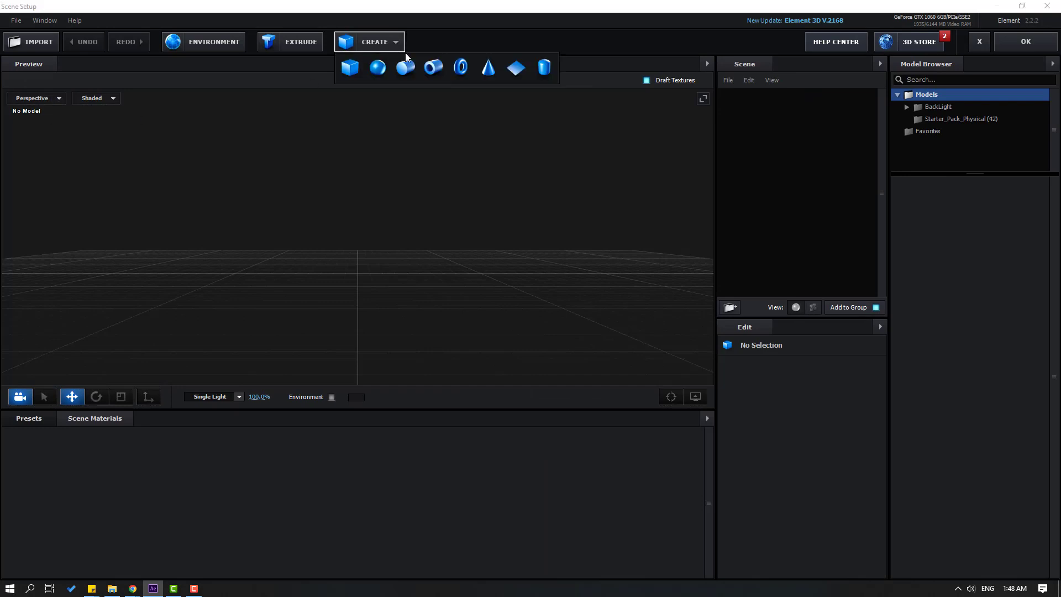
click(518, 68)
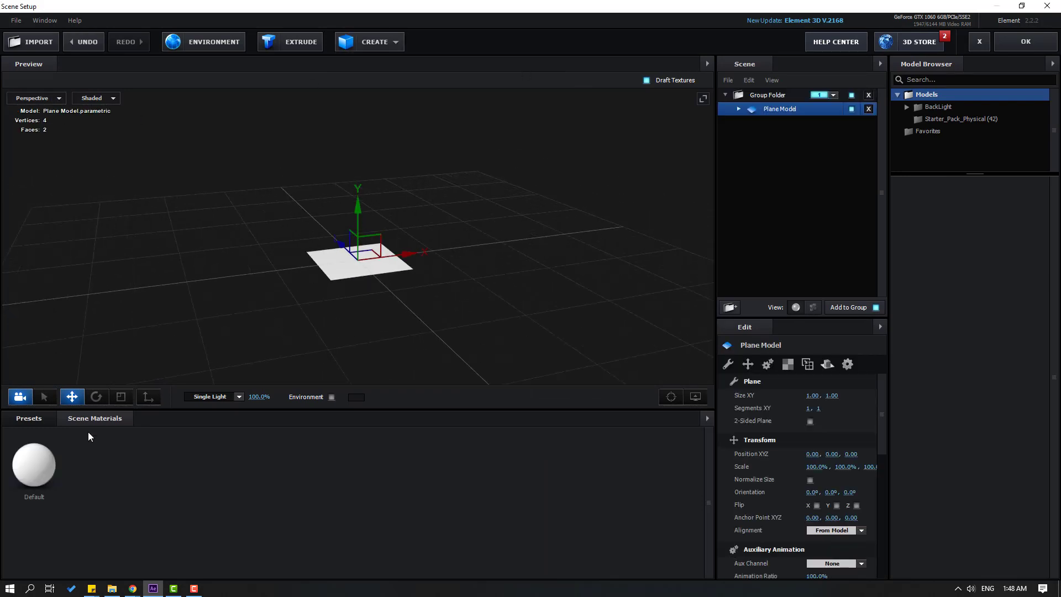
click(120, 397)
drag(358, 259, 618, 100)
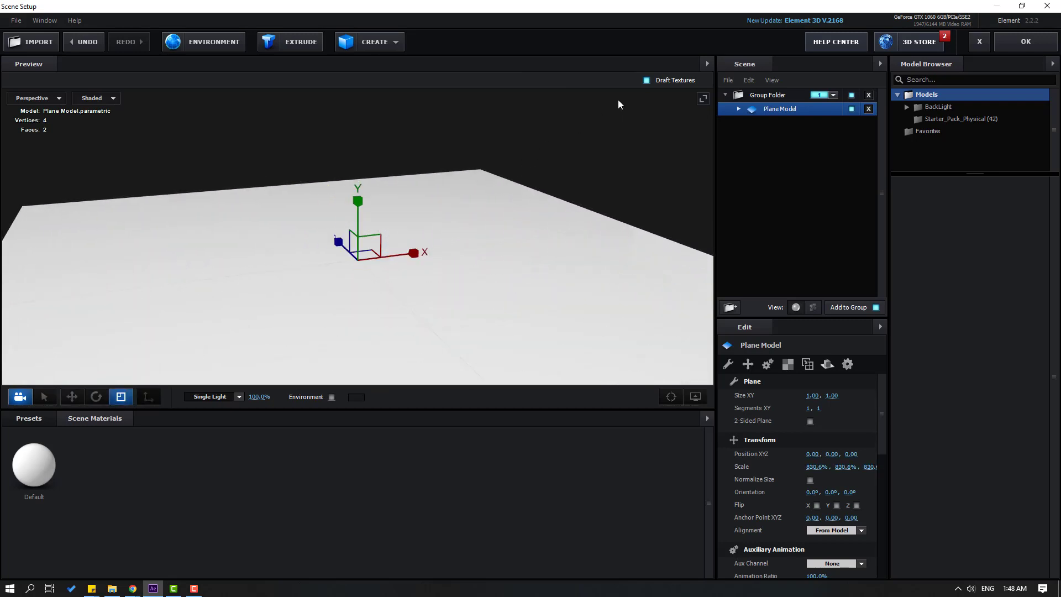
click(64, 401)
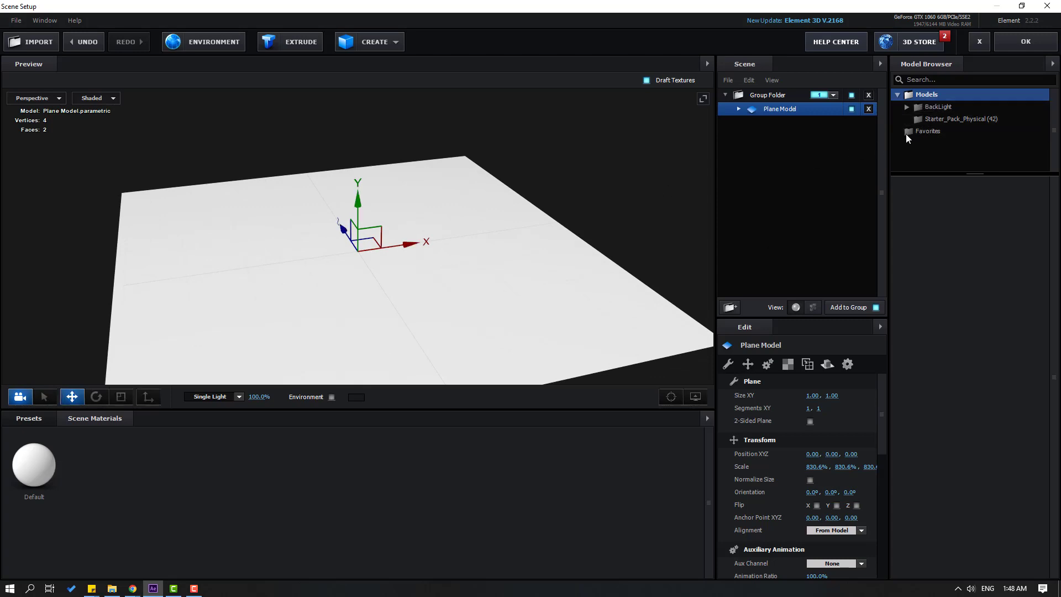
- Add the alarm_clock and statue models from Starter_Pack_Physical to the scene
click(960, 118)
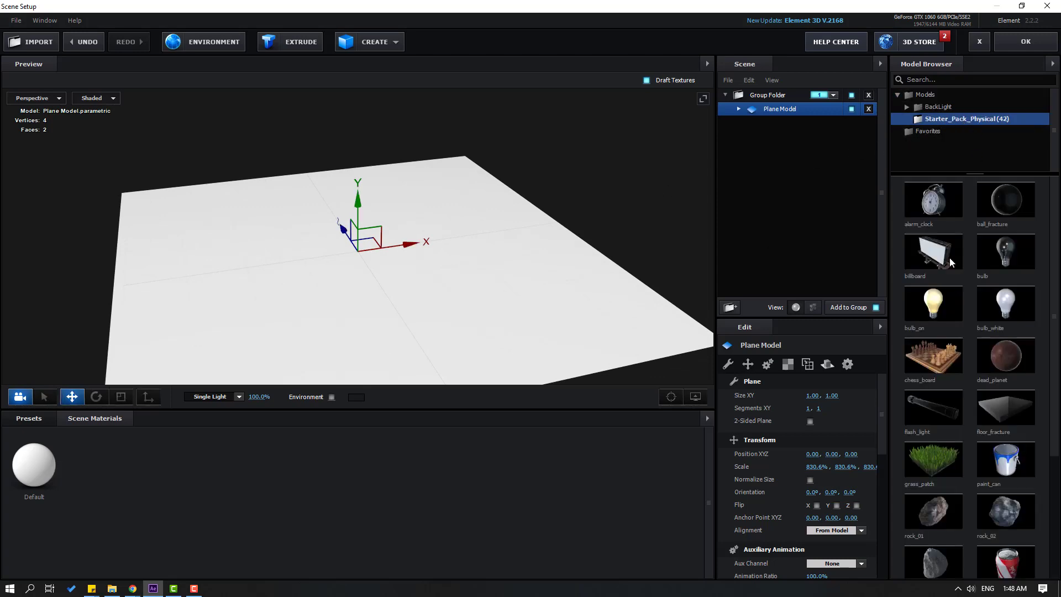
scroll(957, 321, down, 1)
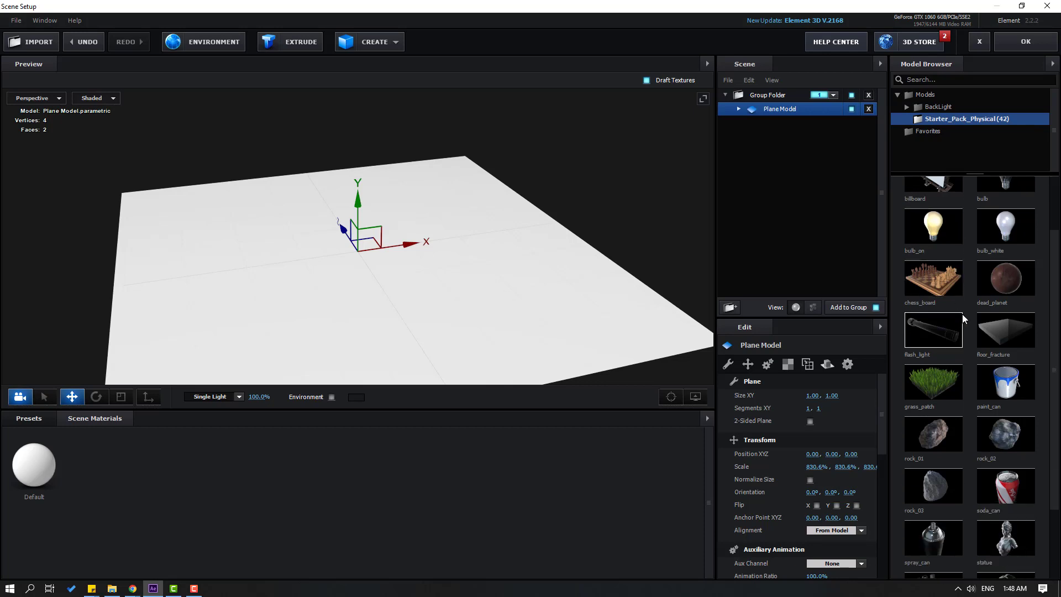
scroll(962, 321, up, 1)
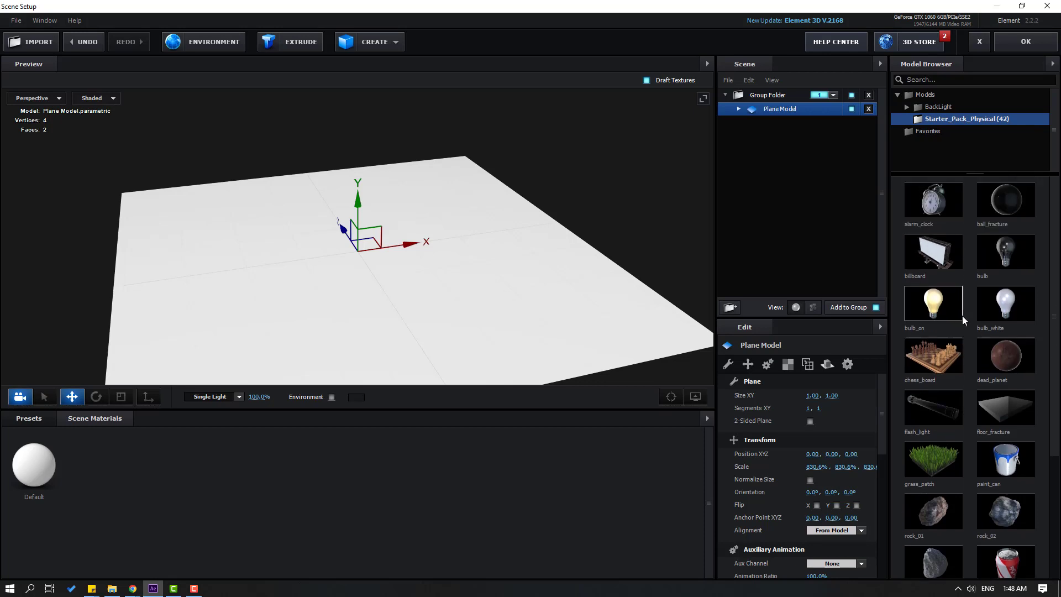
click(935, 206)
scroll(379, 329, up, 5)
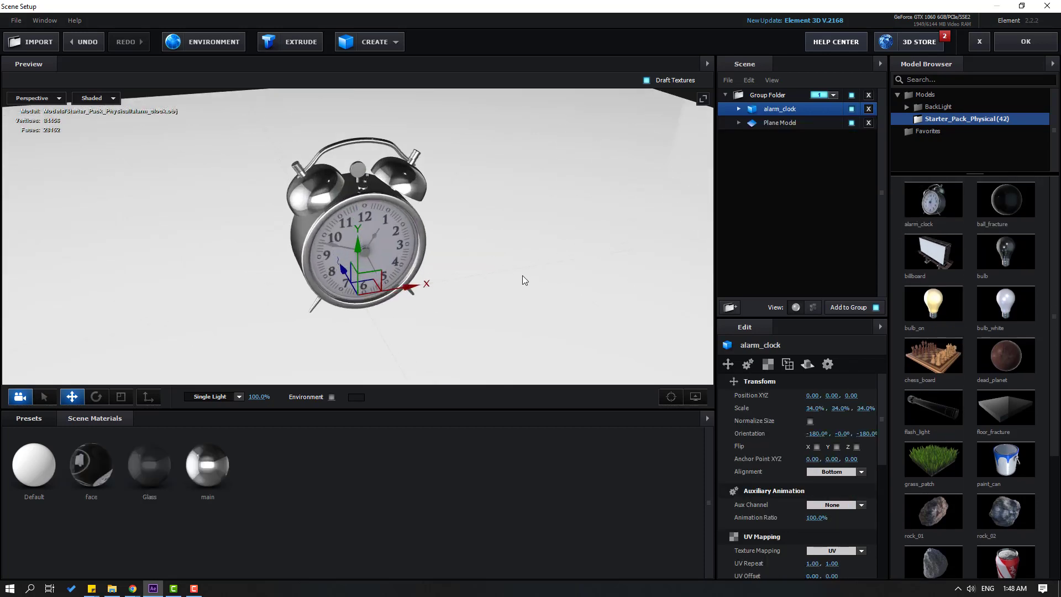
mouse_move(522, 275)
mouse_down()
mouse_move(432, 257)
mouse_move(512, 267)
mouse_move(539, 258)
mouse_move(522, 259)
mouse_up()
scroll(922, 442, down, 5)
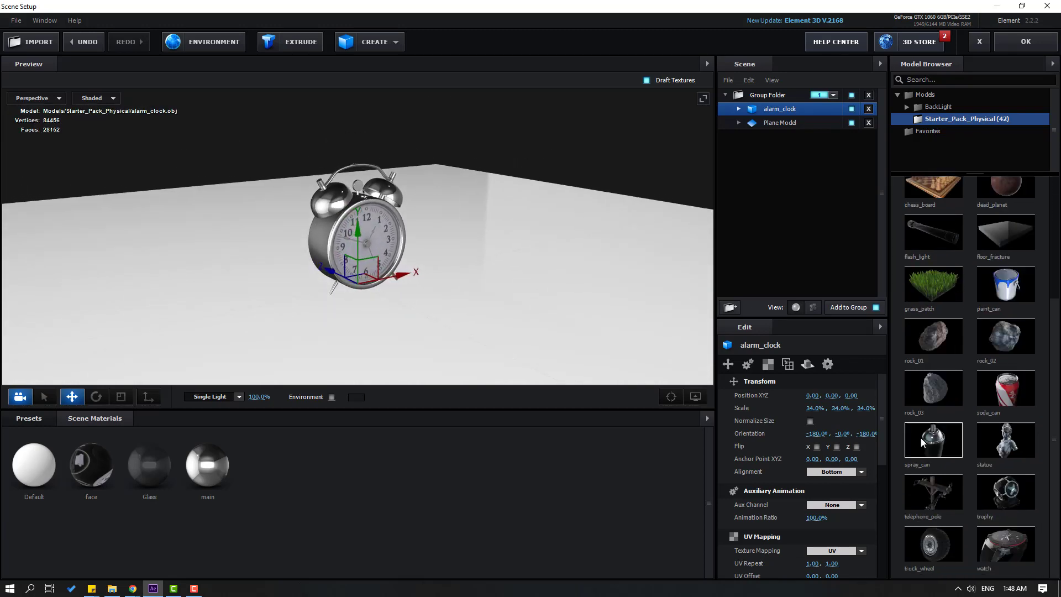
click(1003, 442)
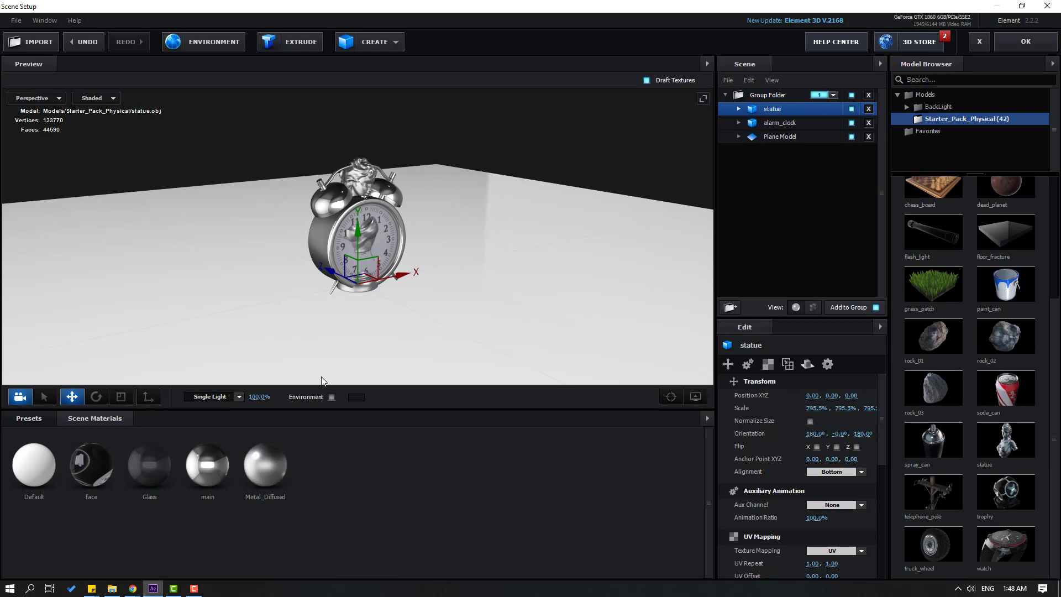
drag(322, 374, 471, 310)
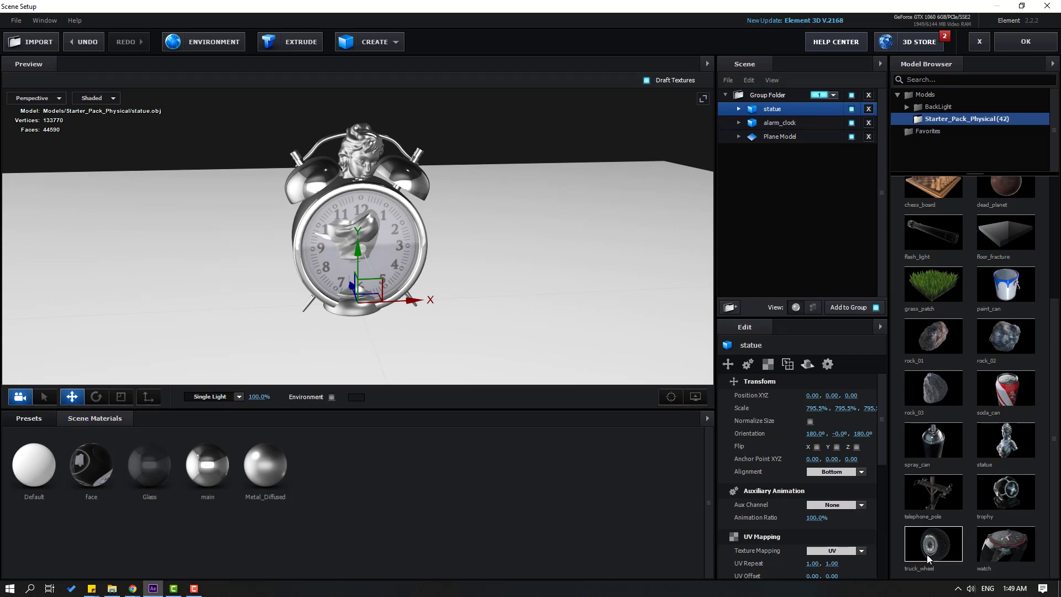
- Add the bulb, raised to 0.39 on Y, and then the soda_can model
scroll(945, 412, up, 3)
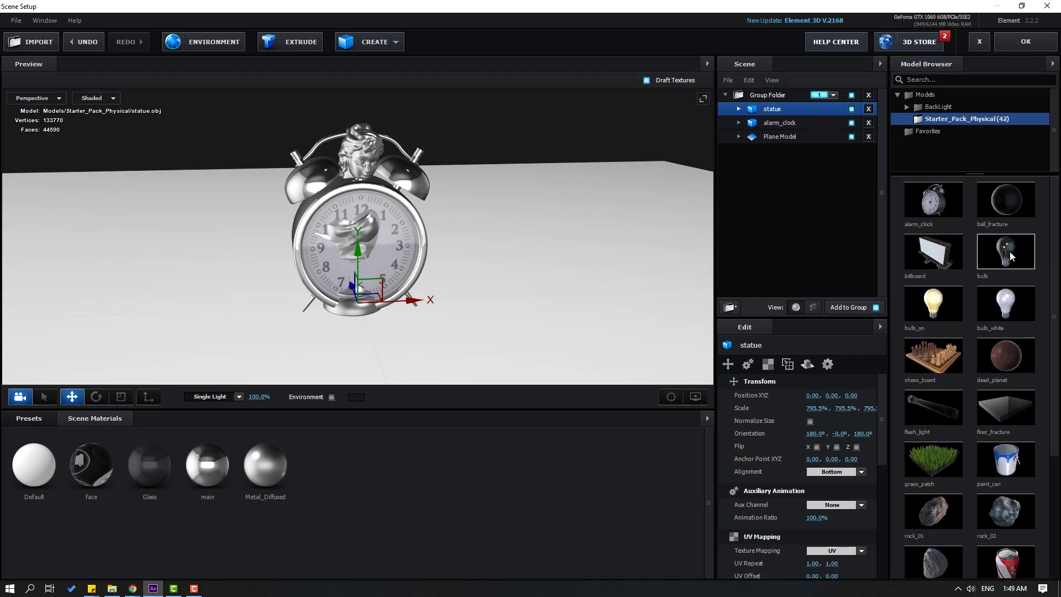
click(997, 265)
scroll(262, 293, up, 2)
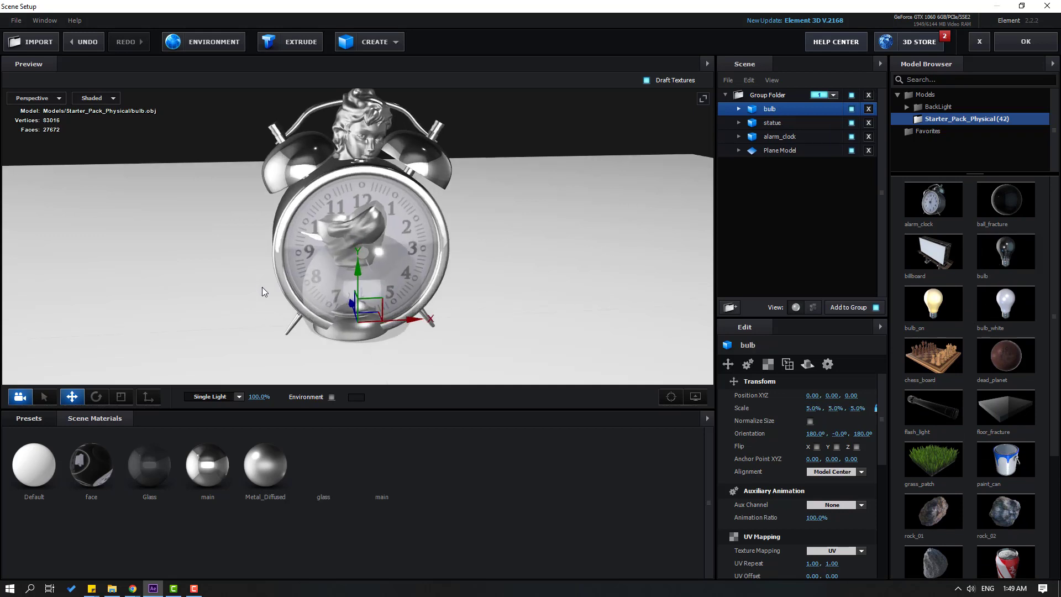
drag(360, 249, 360, 141)
scroll(408, 336, down, 1)
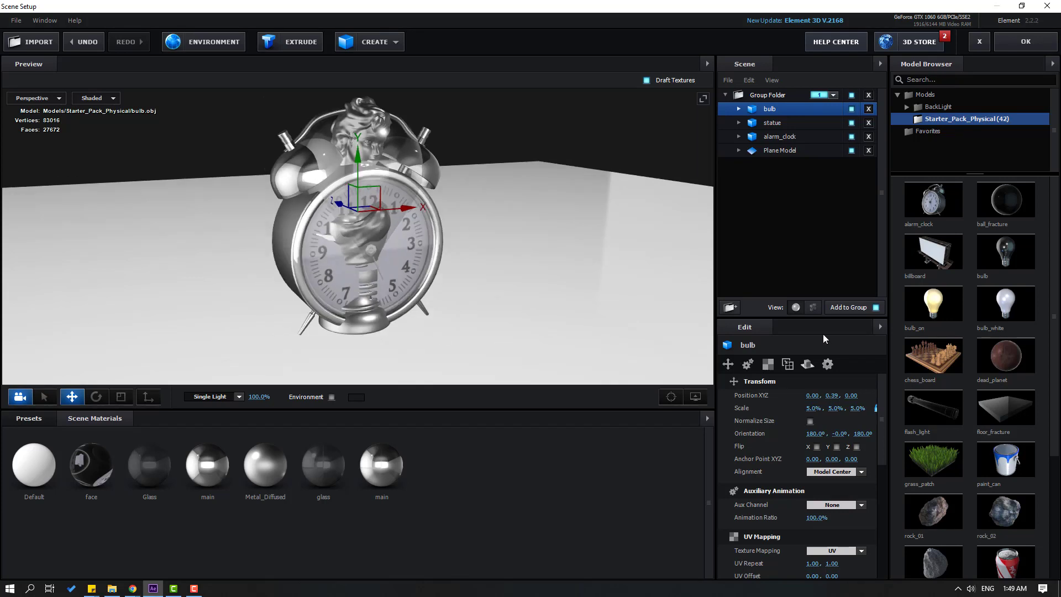
scroll(948, 365, down, 2)
scroll(958, 366, down, 1)
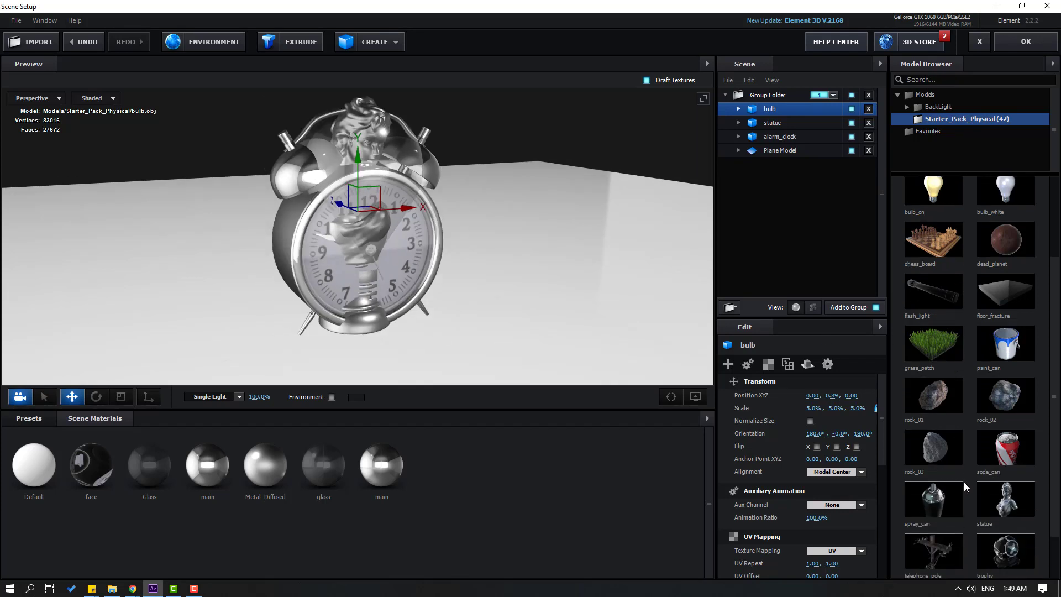
click(992, 452)
drag(318, 265, 555, 217)
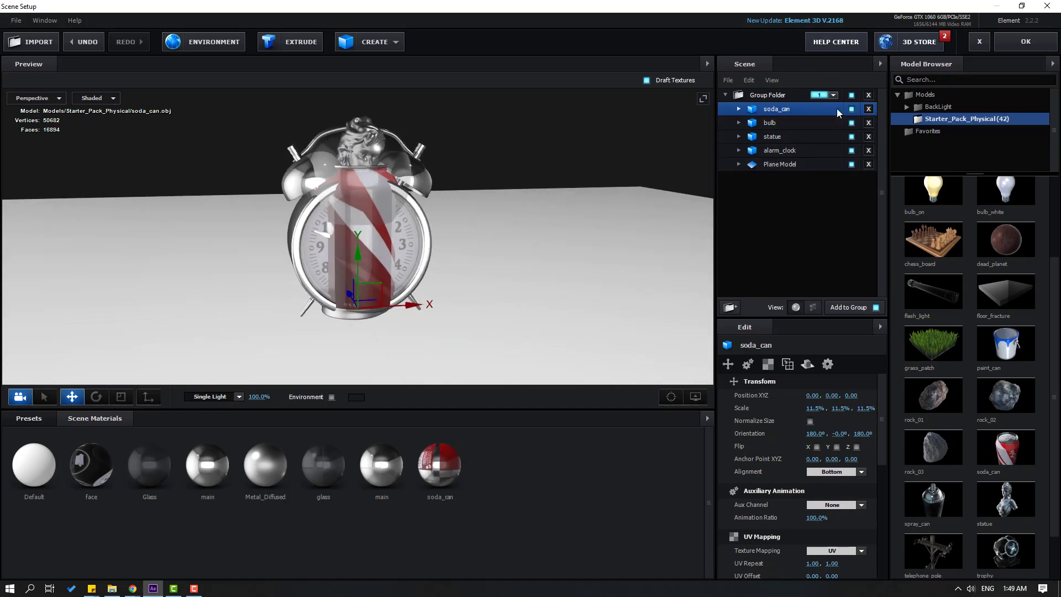
- Hide the soda_can, bulb and statue models and select the alarm_clock
click(851, 109)
click(851, 123)
click(852, 136)
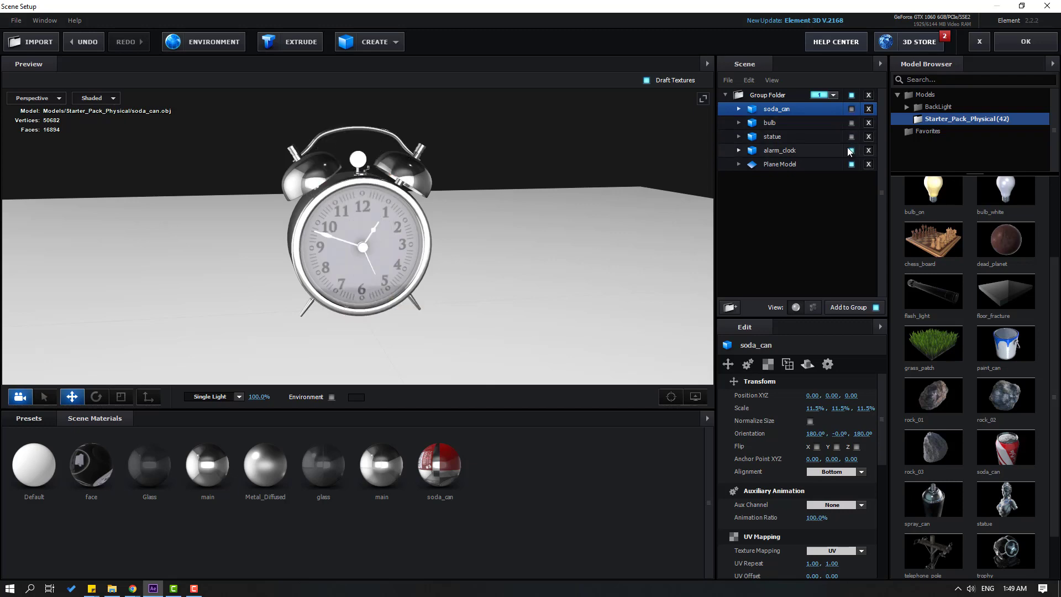
click(801, 136)
click(787, 152)
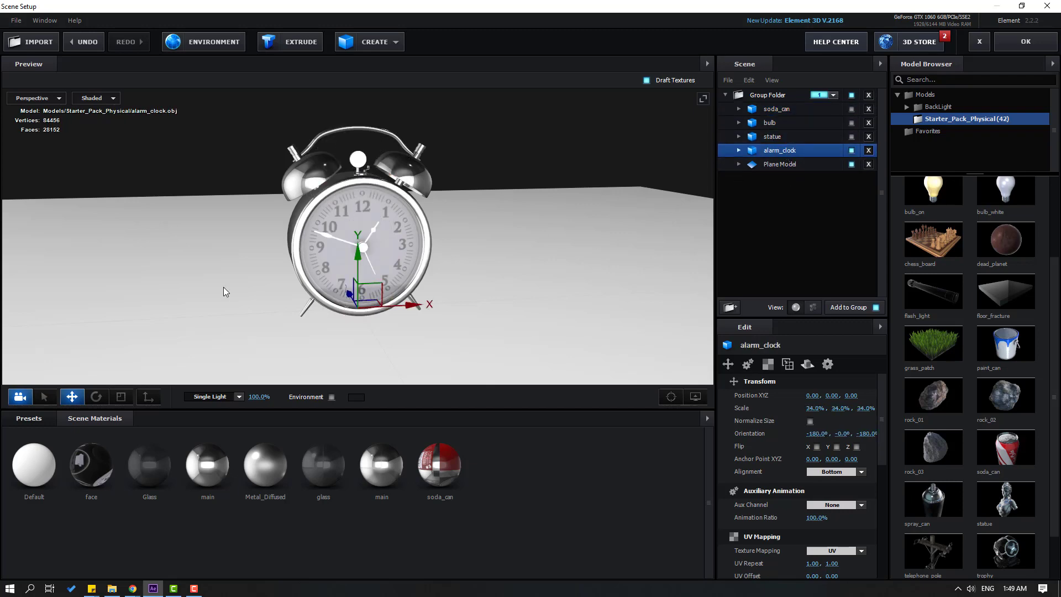
scroll(140, 313, up, 3)
drag(140, 313, 43, 113)
- Switch the preview to the Left view, then to the Front view
click(43, 103)
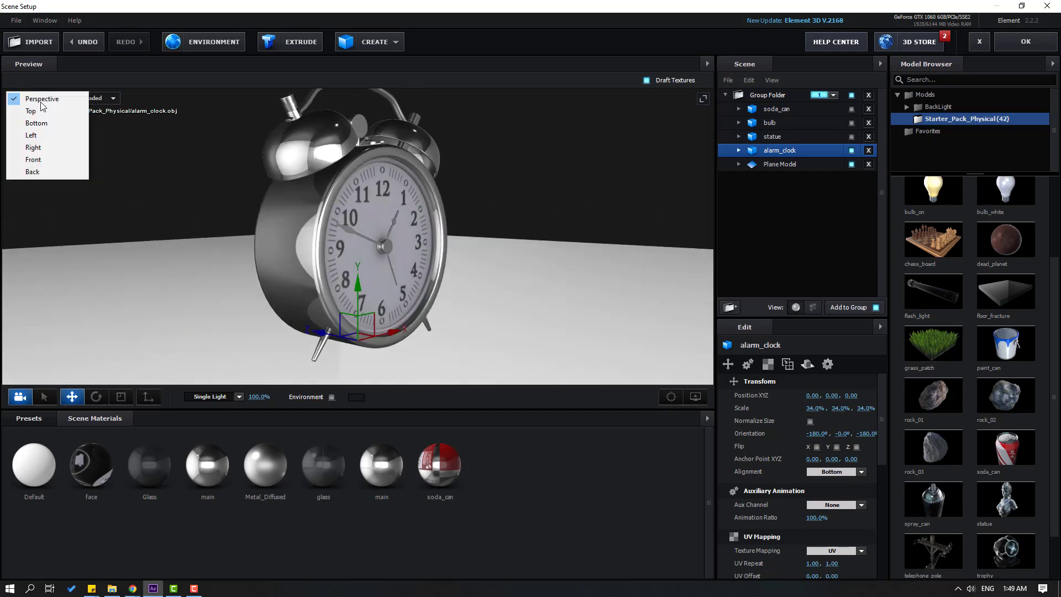
click(27, 135)
scroll(371, 243, up, 3)
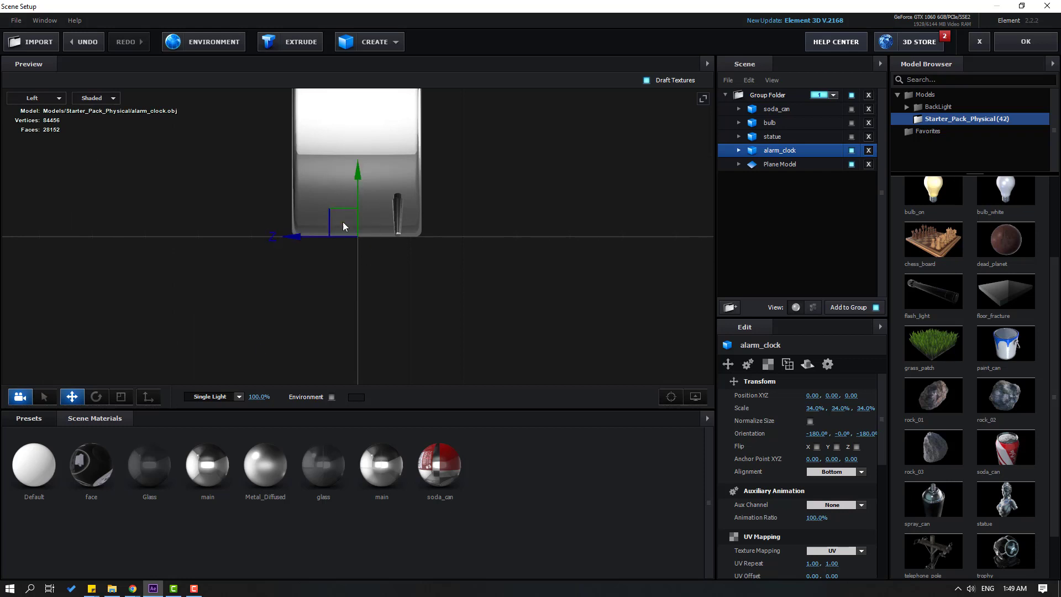
scroll(514, 210, up, 2)
scroll(512, 210, down, 2)
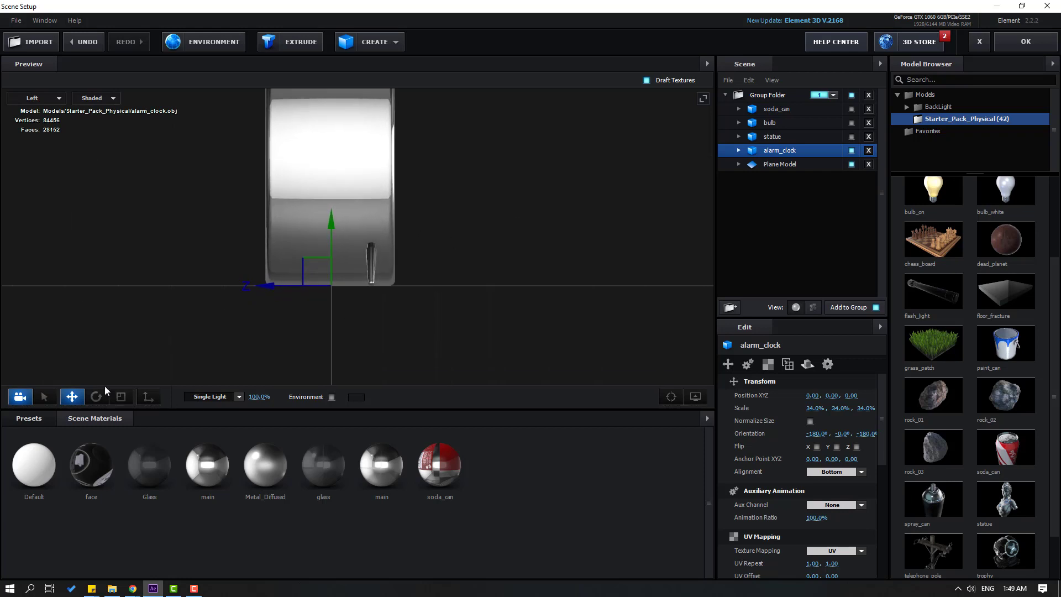
click(48, 97)
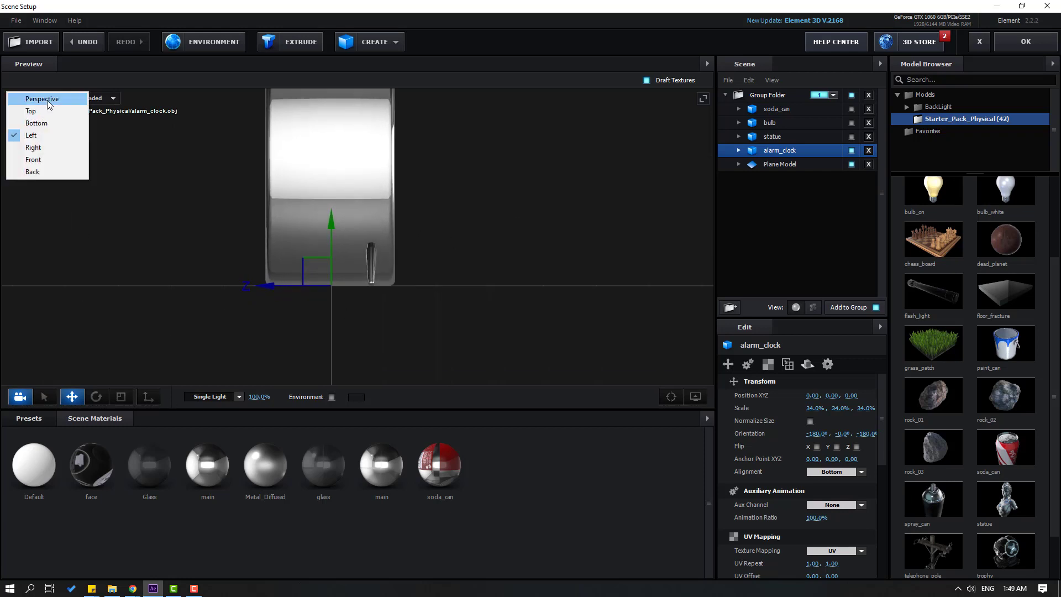
click(44, 159)
scroll(406, 247, up, 2)
scroll(509, 273, up, 1)
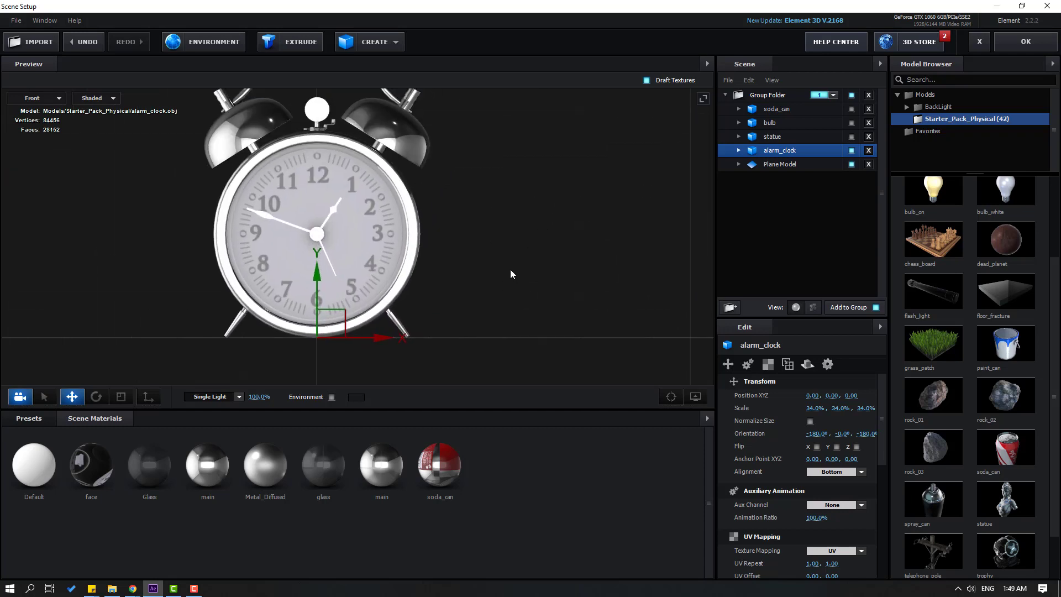
- Show only the statue and nudge its anchor along X and Z to centre it on the origin
click(852, 150)
click(777, 136)
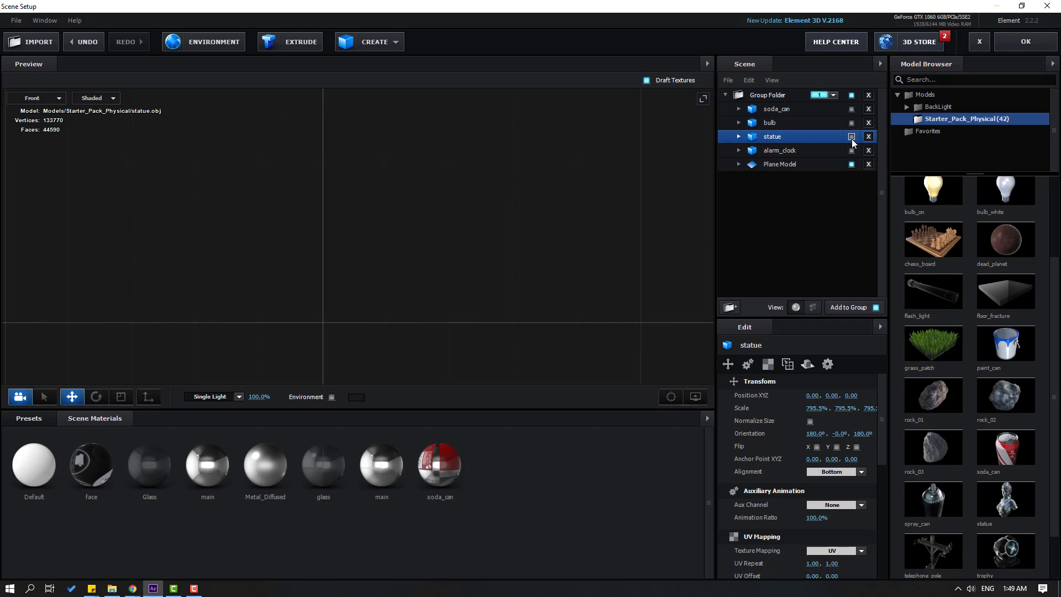
click(851, 137)
drag(402, 250, 459, 319)
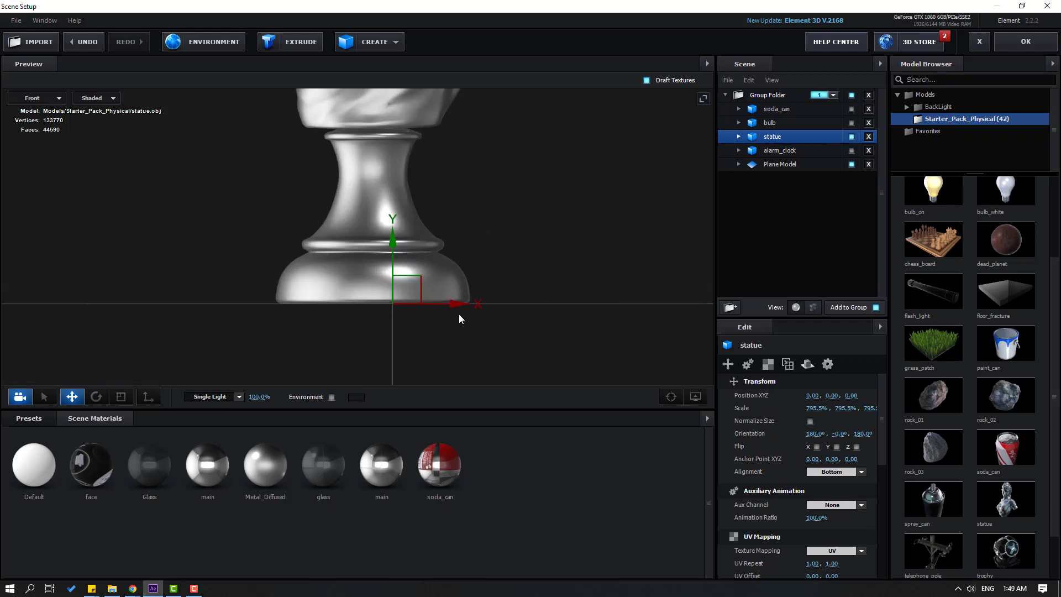
drag(394, 198, 217, 447)
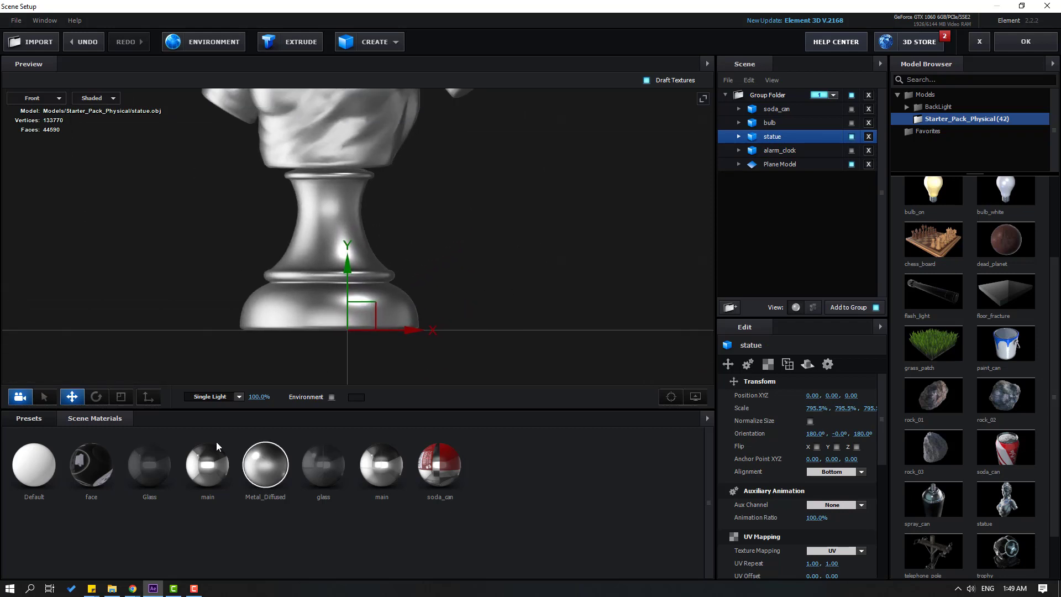
click(148, 399)
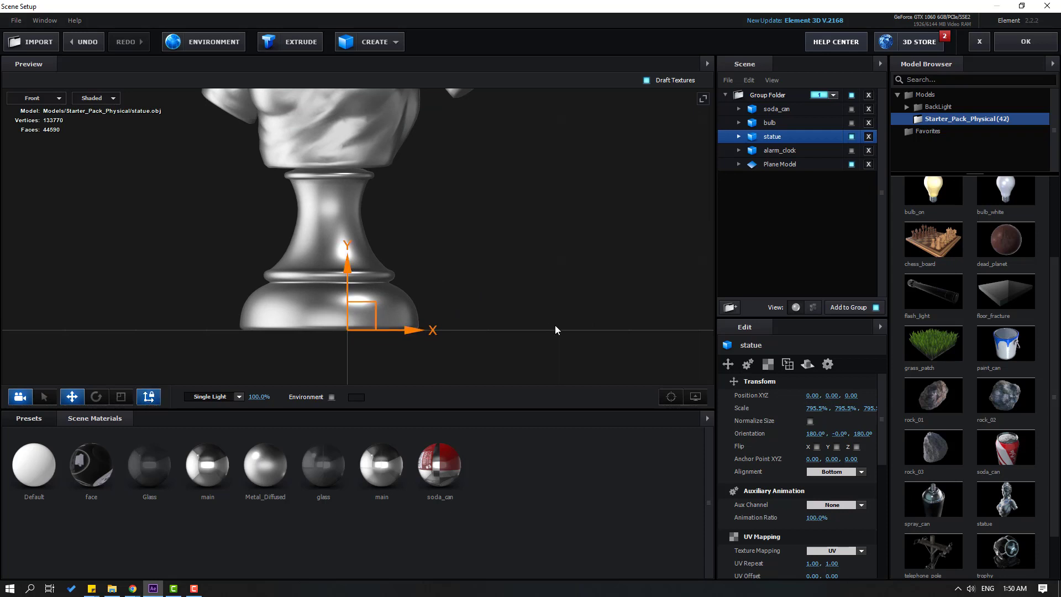
scroll(363, 350, up, 2)
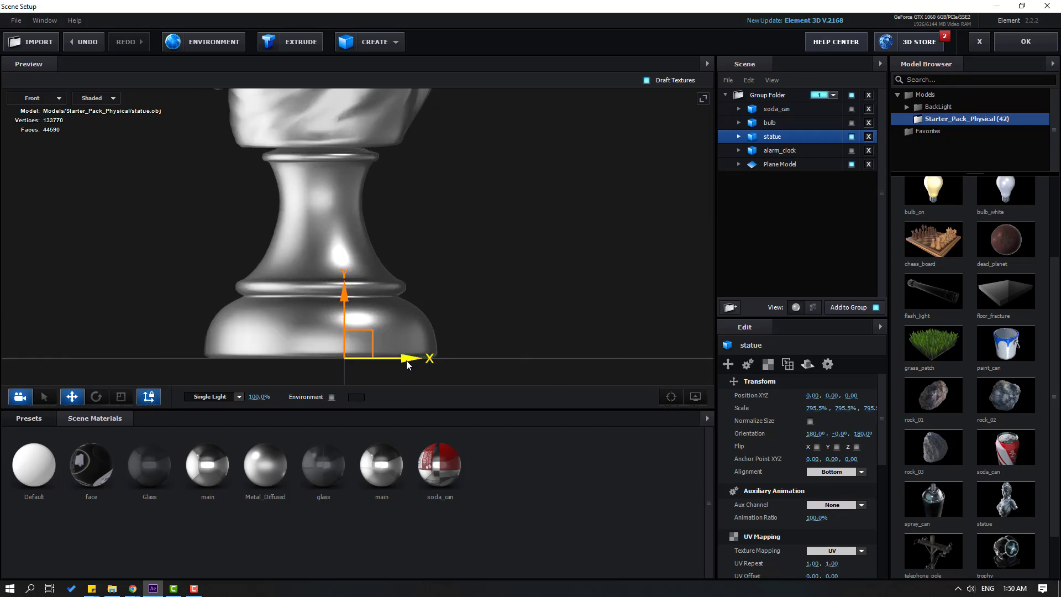
drag(407, 365, 371, 364)
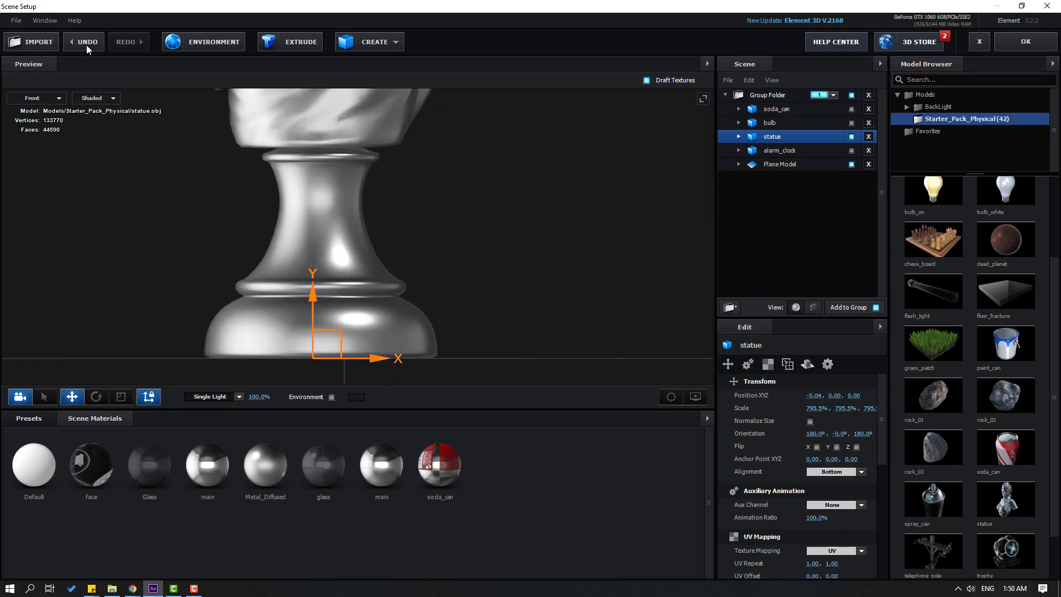
click(57, 98)
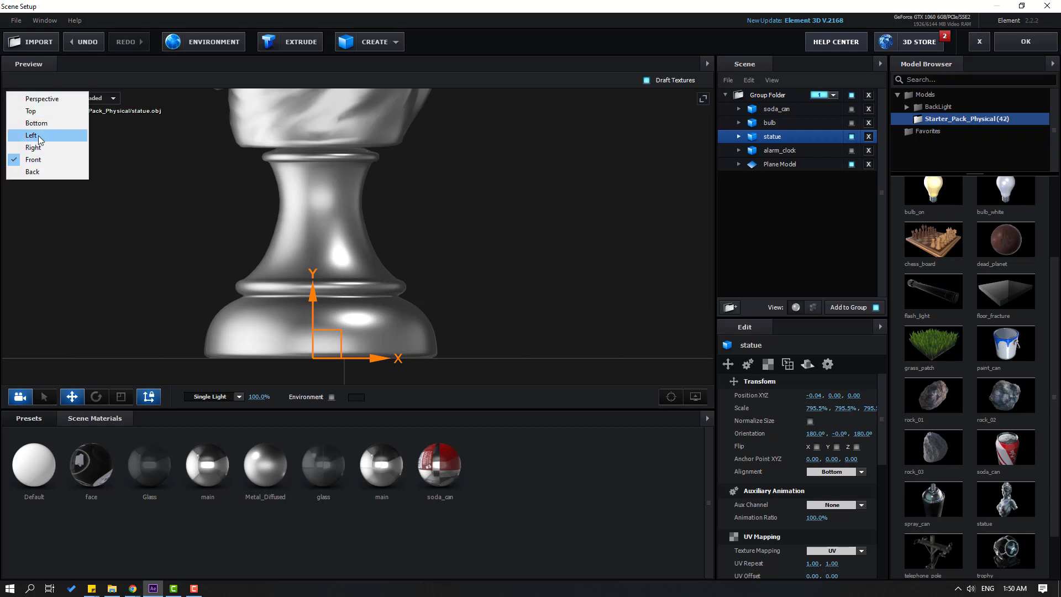
click(31, 136)
drag(246, 326, 277, 325)
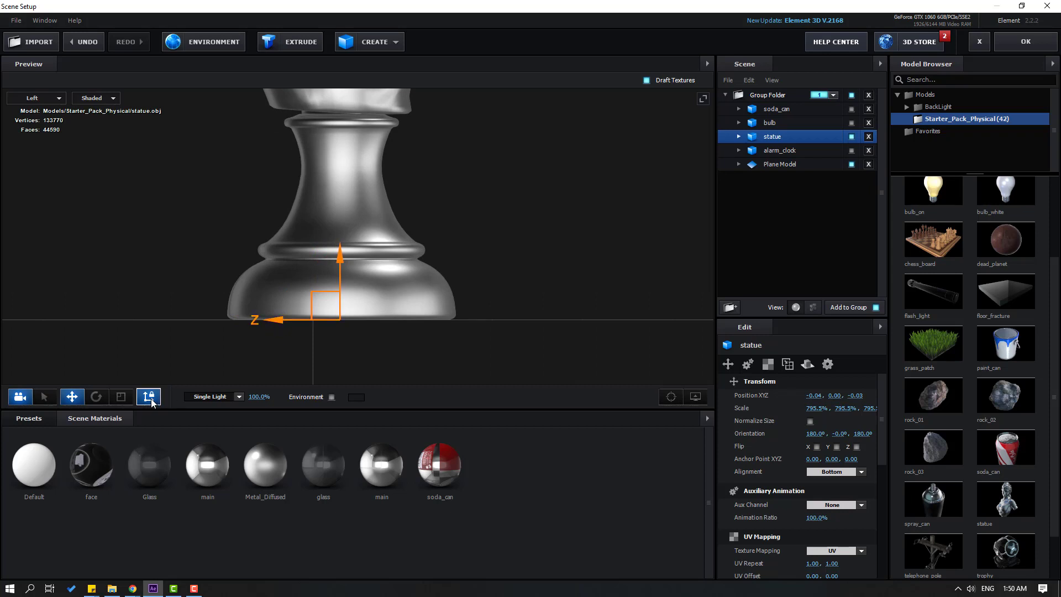
scroll(469, 244, down, 5)
scroll(480, 234, up, 2)
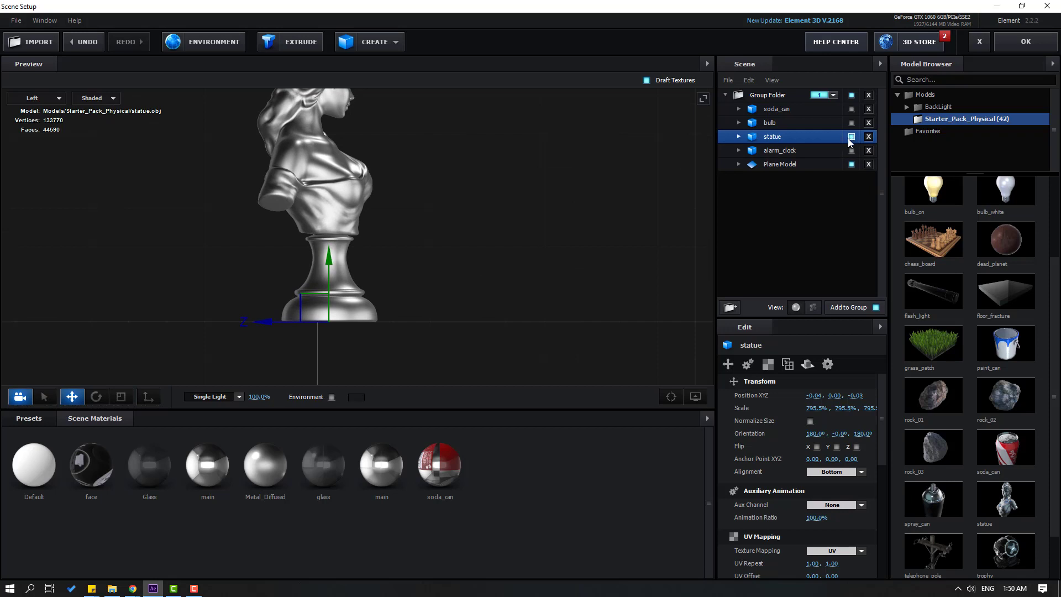
- Show the bulb and lower its anchor to the screw-cap base (anchor Y −7.37)
click(852, 136)
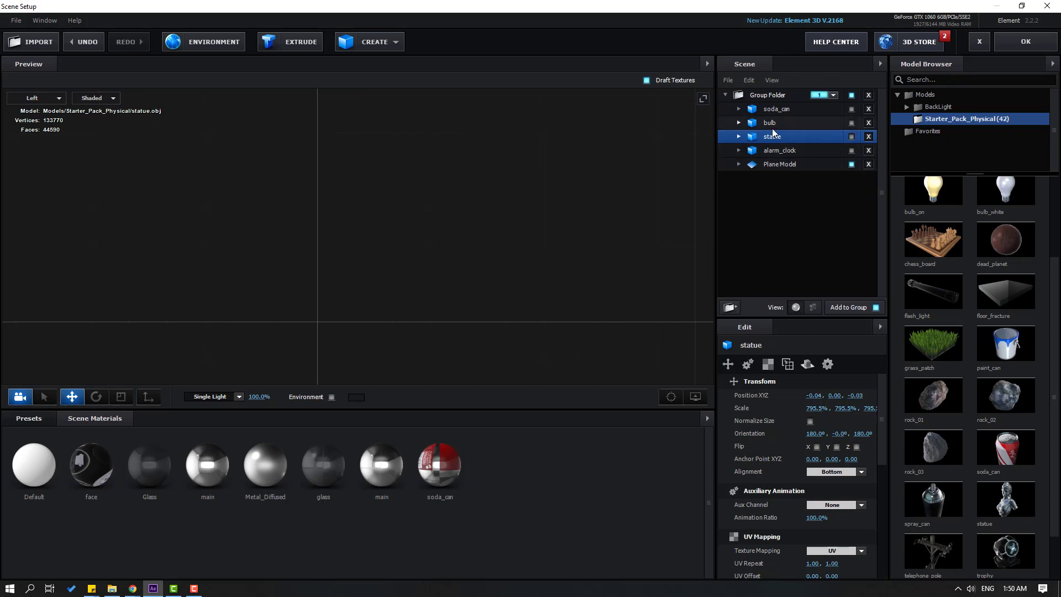
click(851, 122)
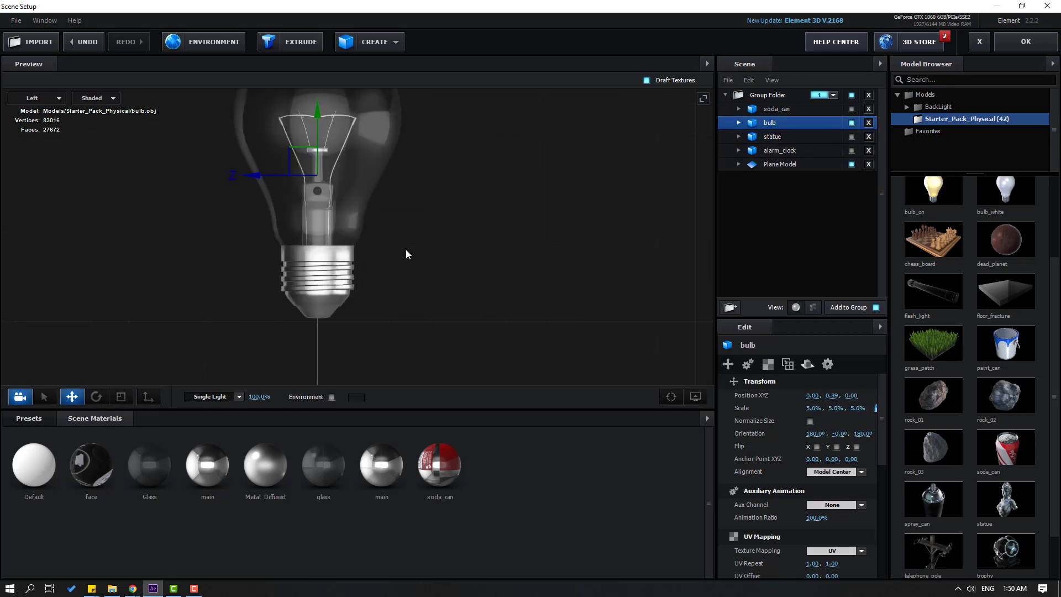
scroll(405, 250, up, 1)
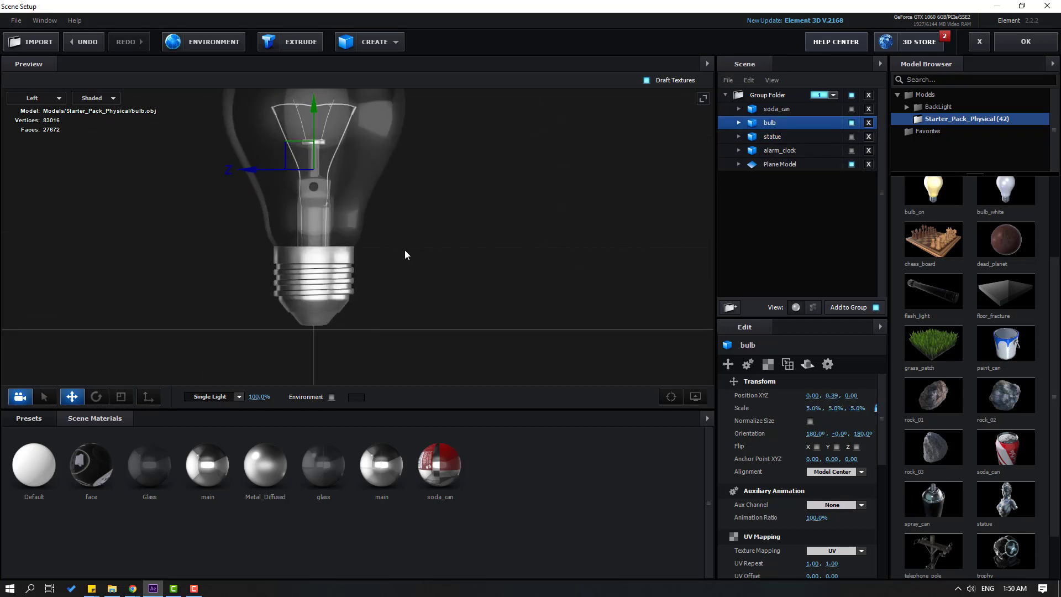
click(147, 401)
drag(316, 112, 319, 304)
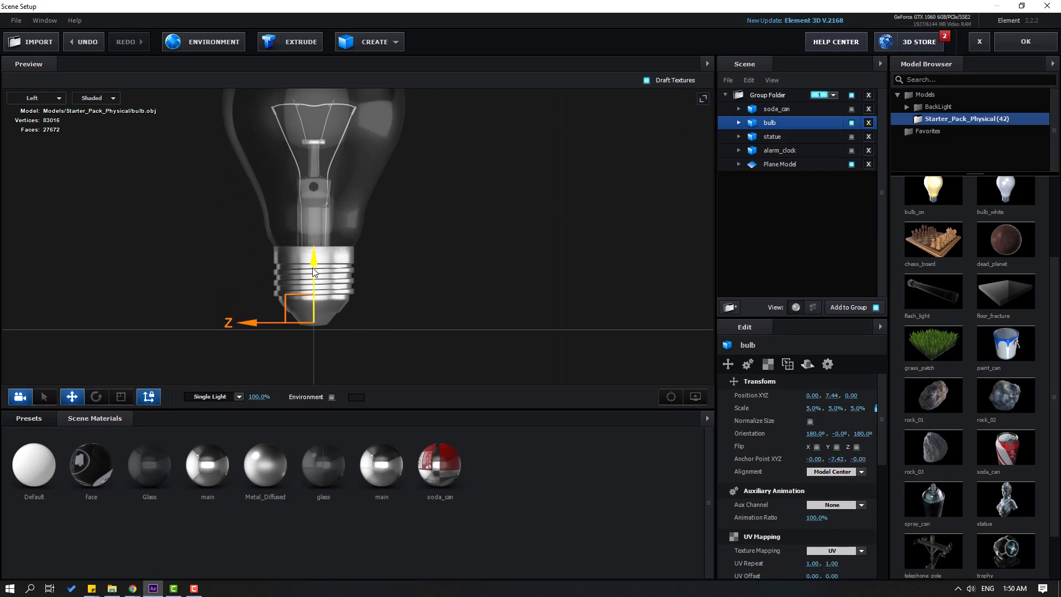
scroll(304, 327, up, 6)
scroll(411, 271, up, 2)
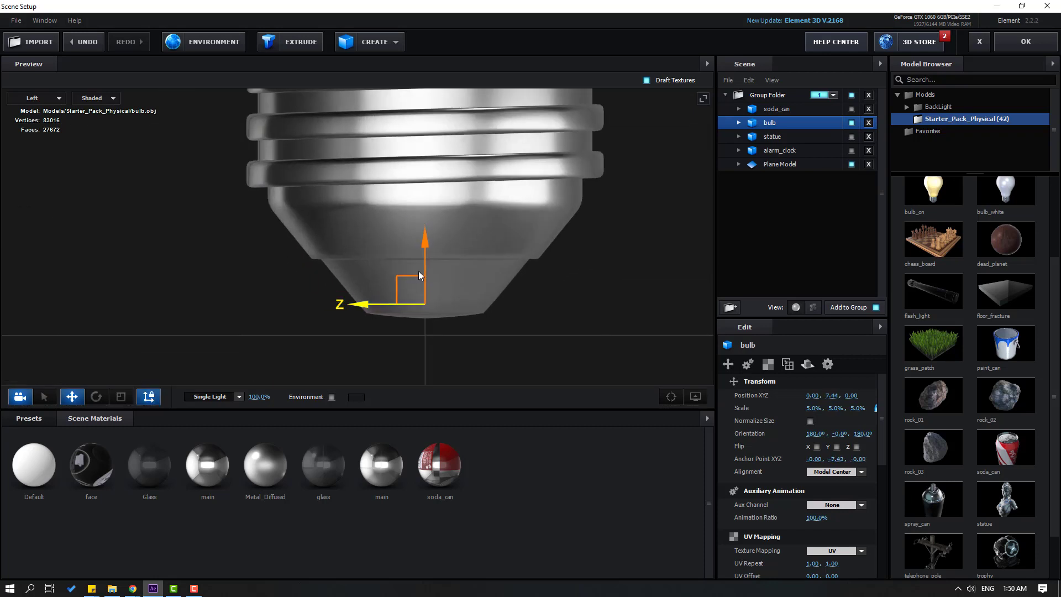
drag(424, 255, 423, 271)
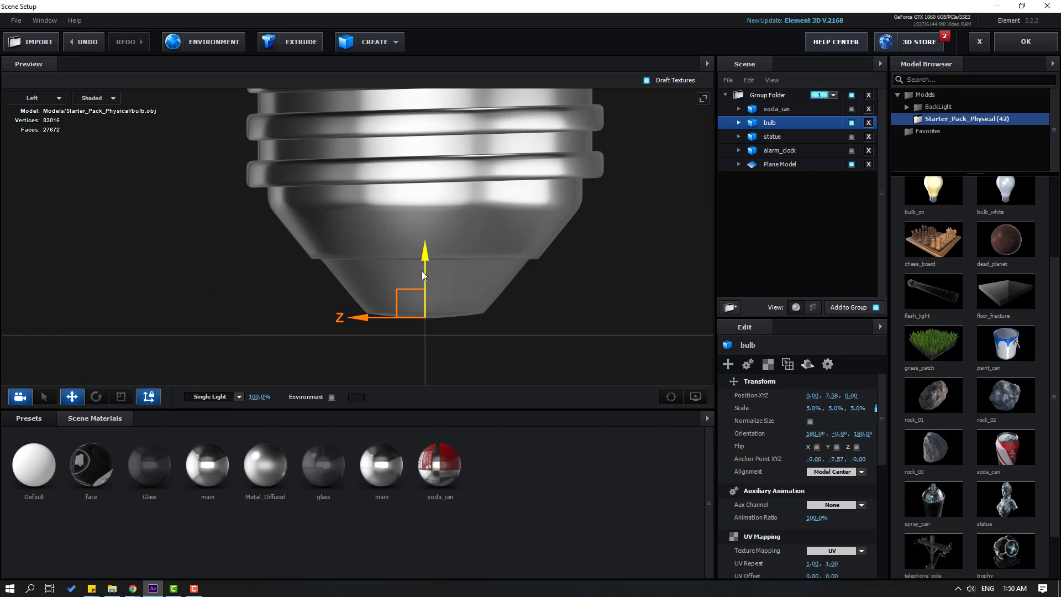
click(43, 99)
- Hide the bulb and inspect the soda can alone from the Left view
click(38, 162)
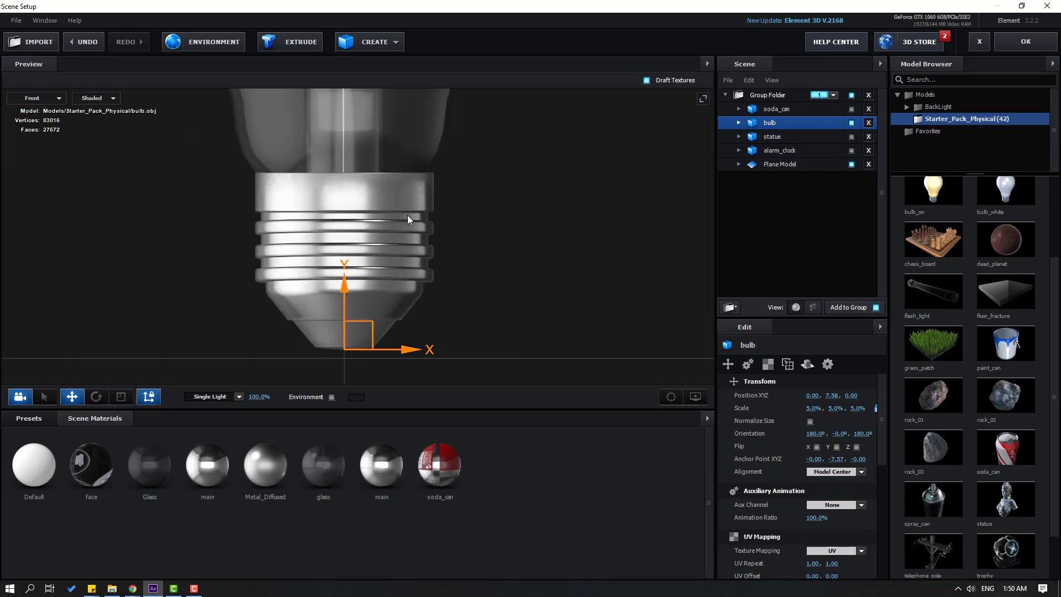
click(851, 124)
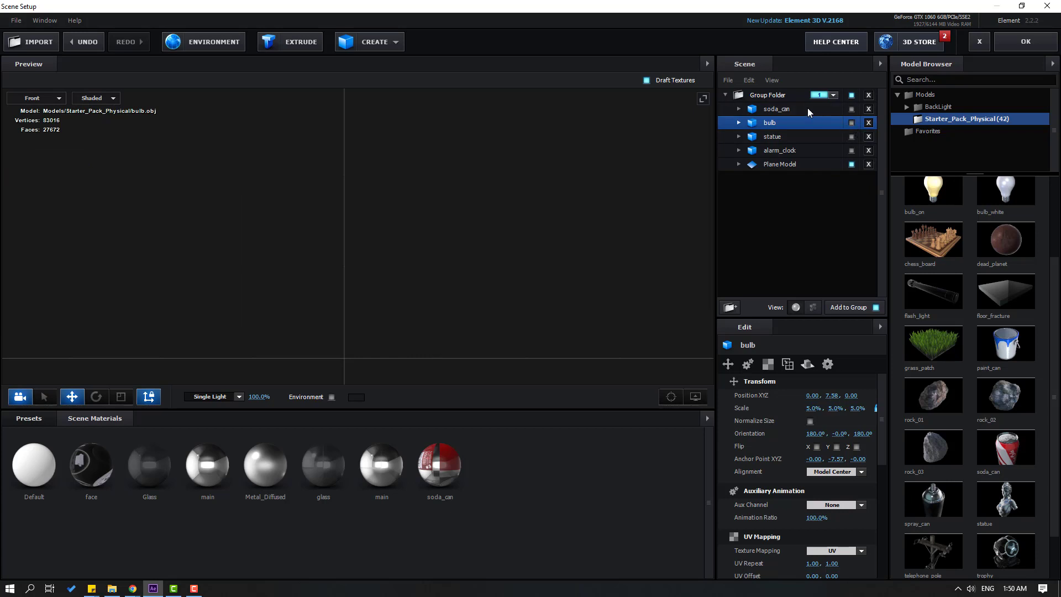
click(807, 108)
click(851, 108)
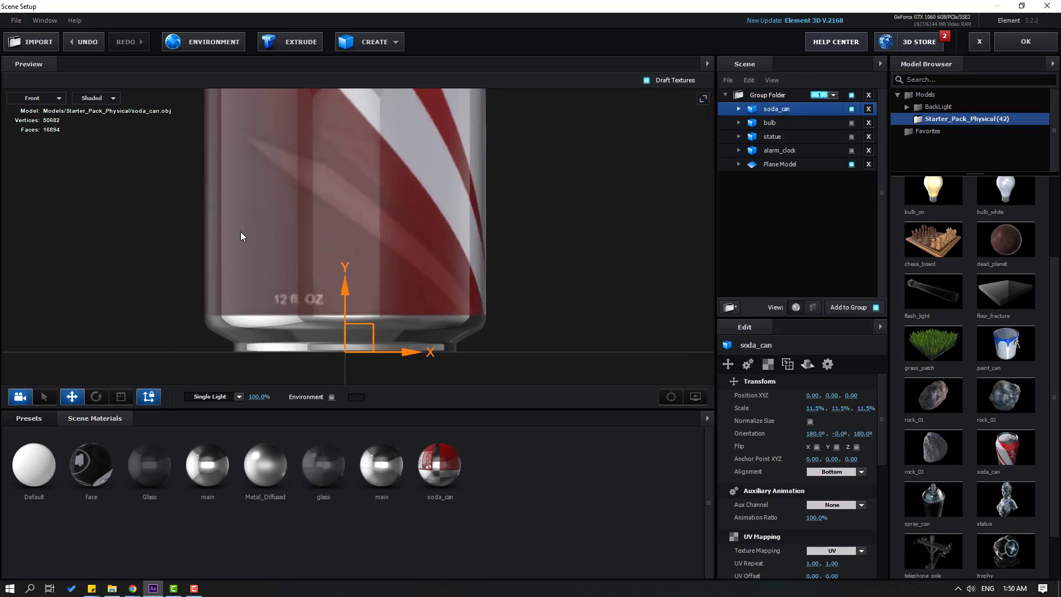
click(58, 98)
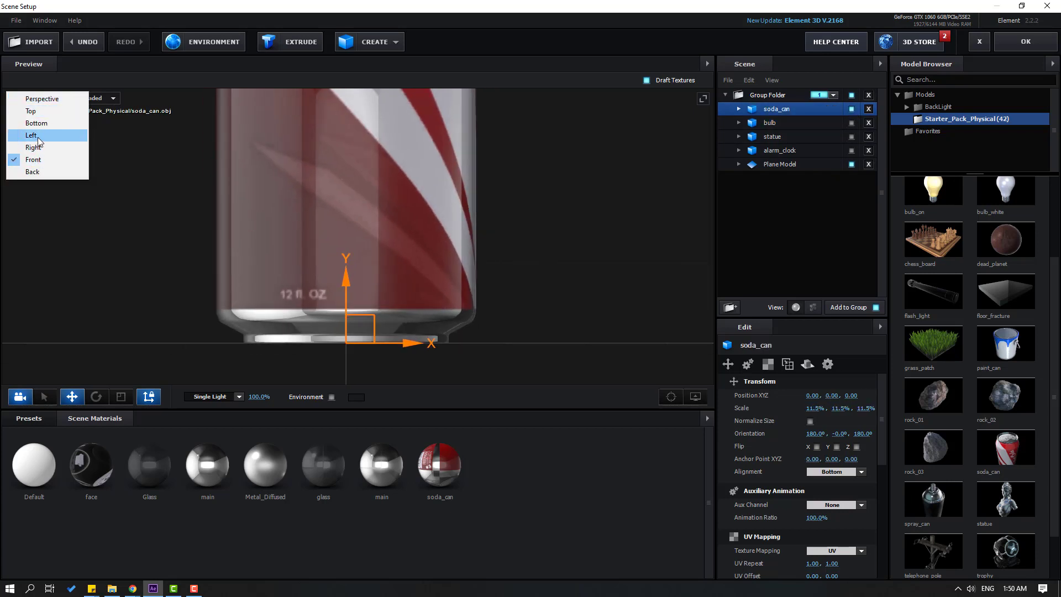
click(36, 135)
scroll(426, 251, down, 5)
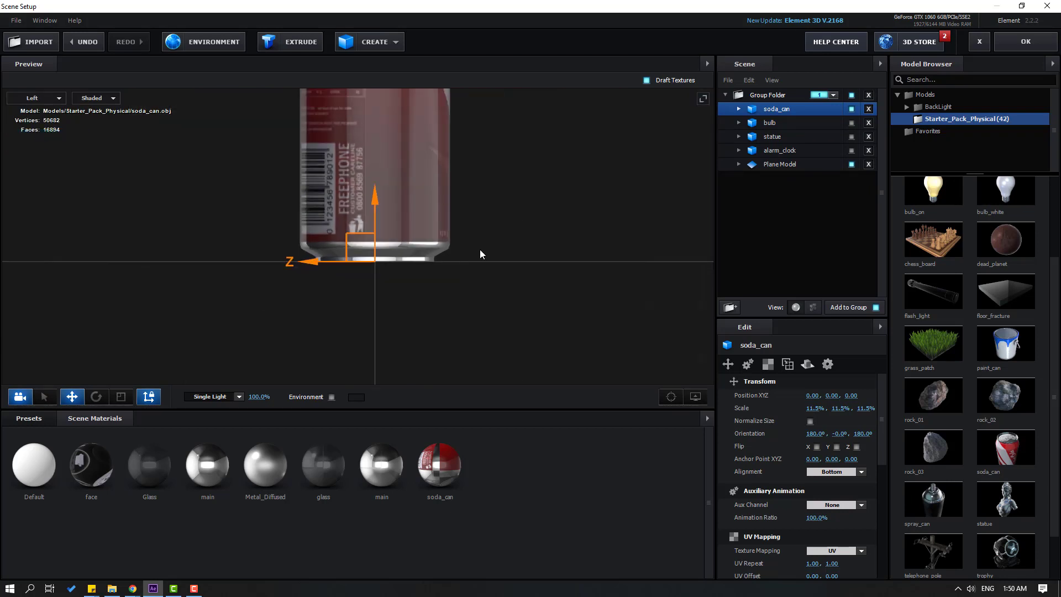
scroll(514, 232, down, 3)
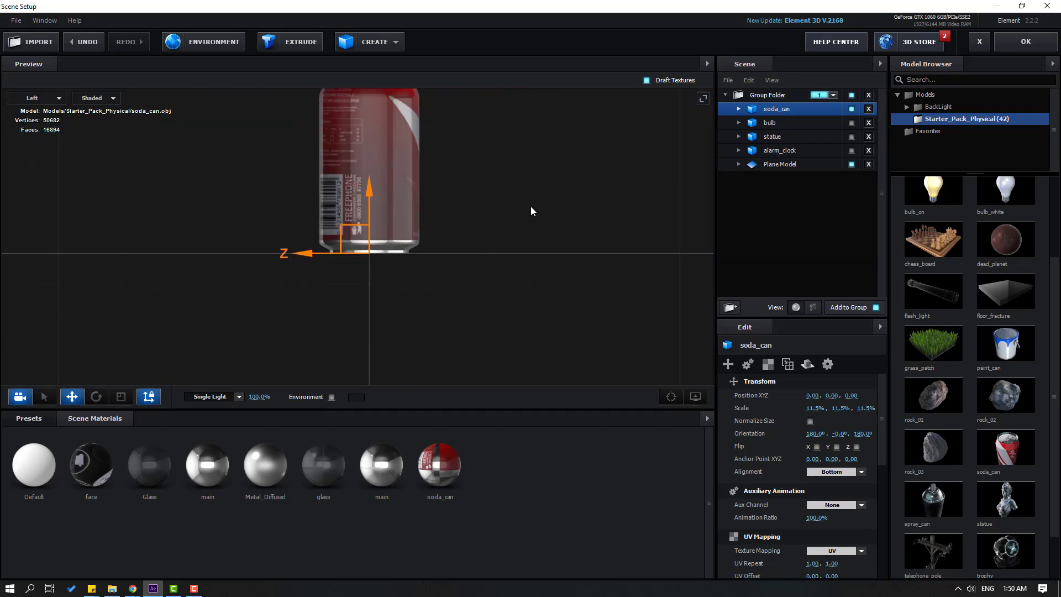
- Show the alarm clock, statue and bulb again and view all models in Perspective
click(851, 150)
click(852, 136)
click(851, 123)
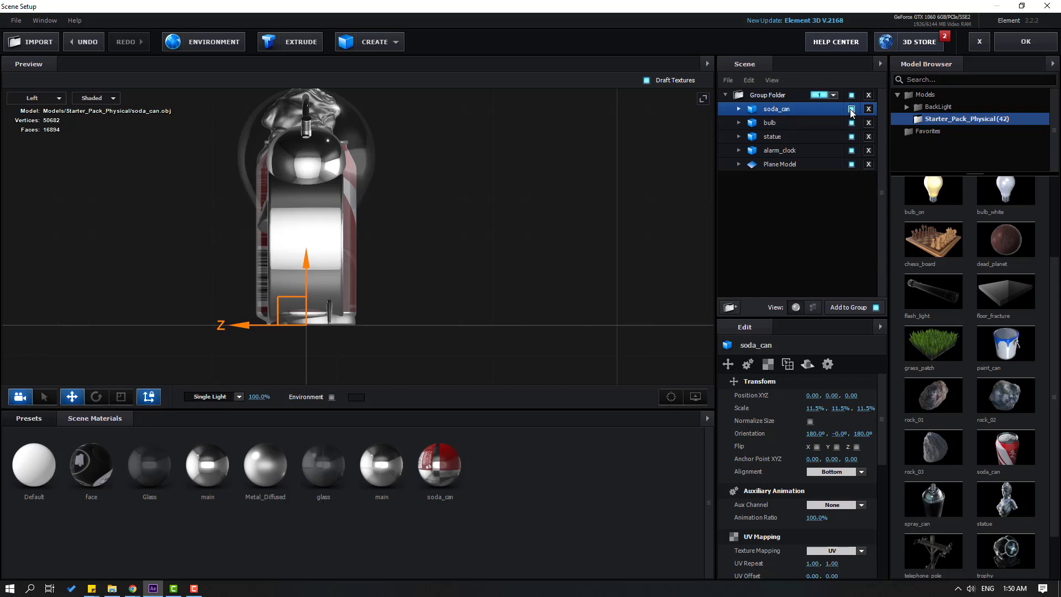
click(37, 98)
click(62, 124)
click(58, 100)
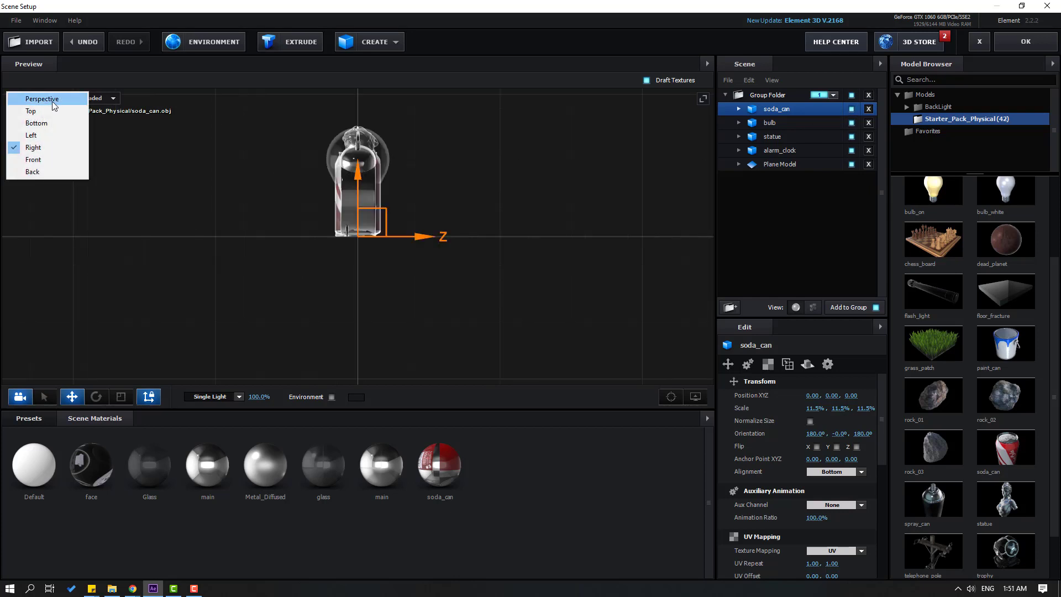
click(53, 102)
drag(472, 232, 530, 232)
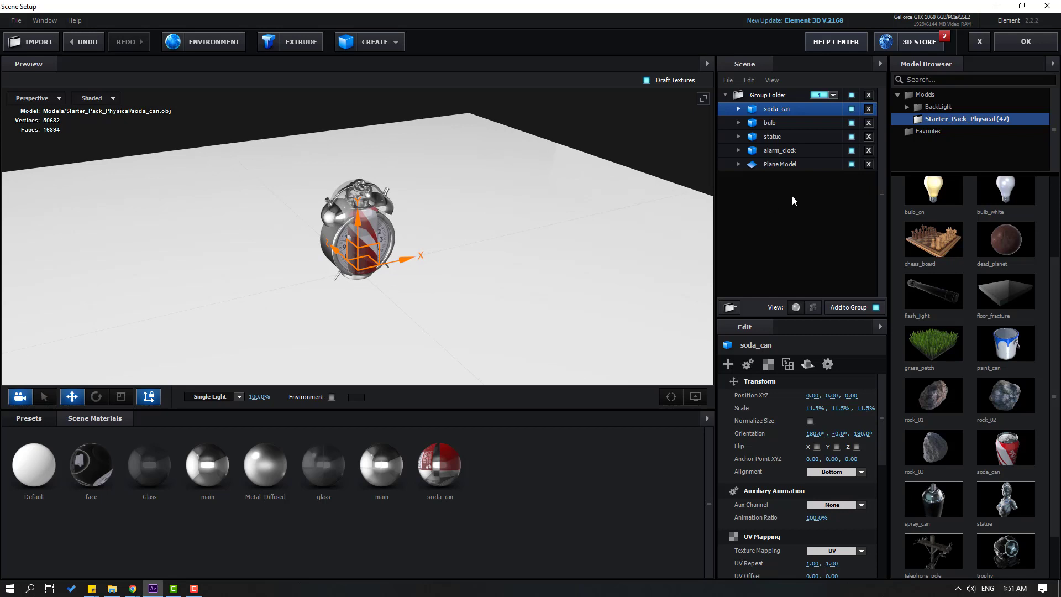
- Assign the alarm clock to aux Channel 1 and the statue to aux Channel 2
click(786, 152)
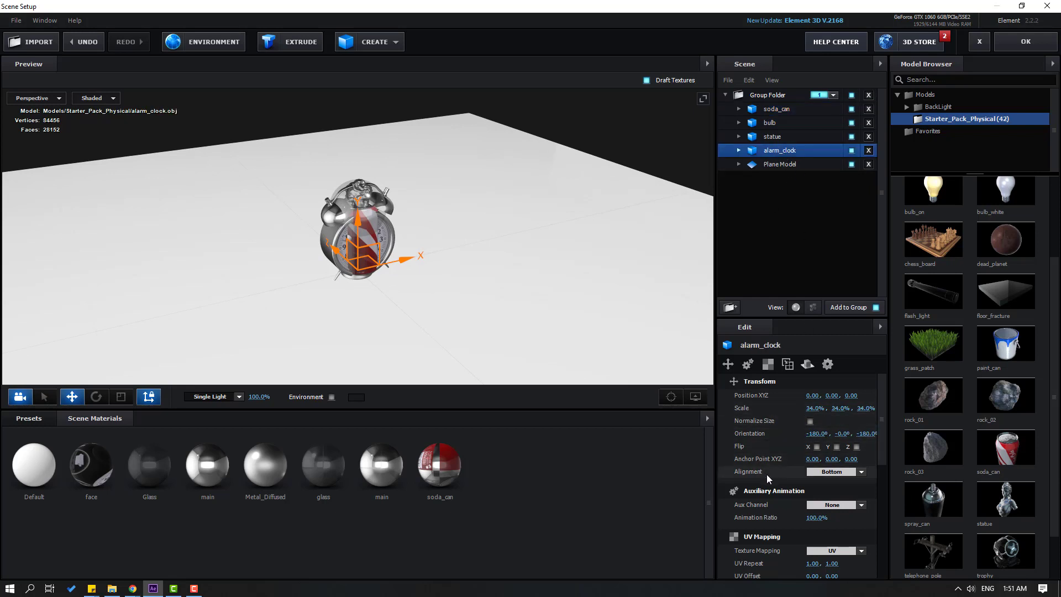
scroll(767, 474, down, 3)
click(835, 428)
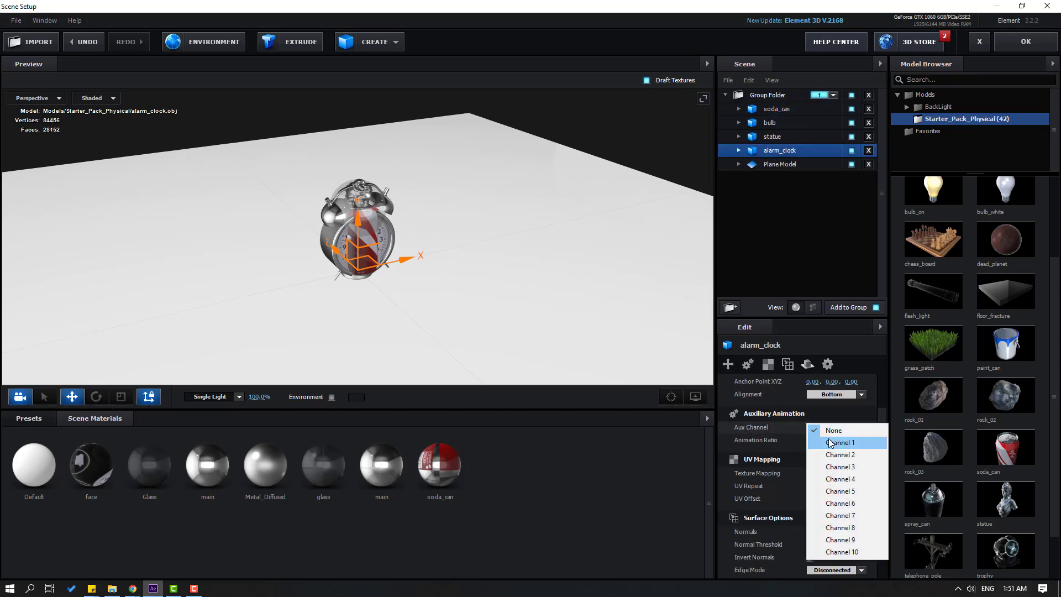
click(833, 442)
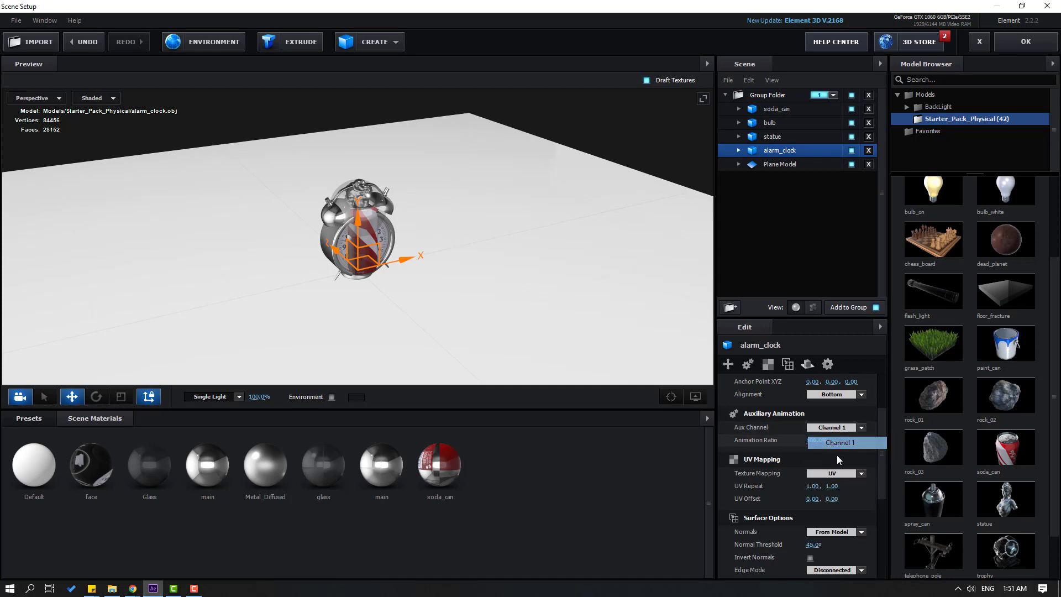
click(771, 138)
click(808, 430)
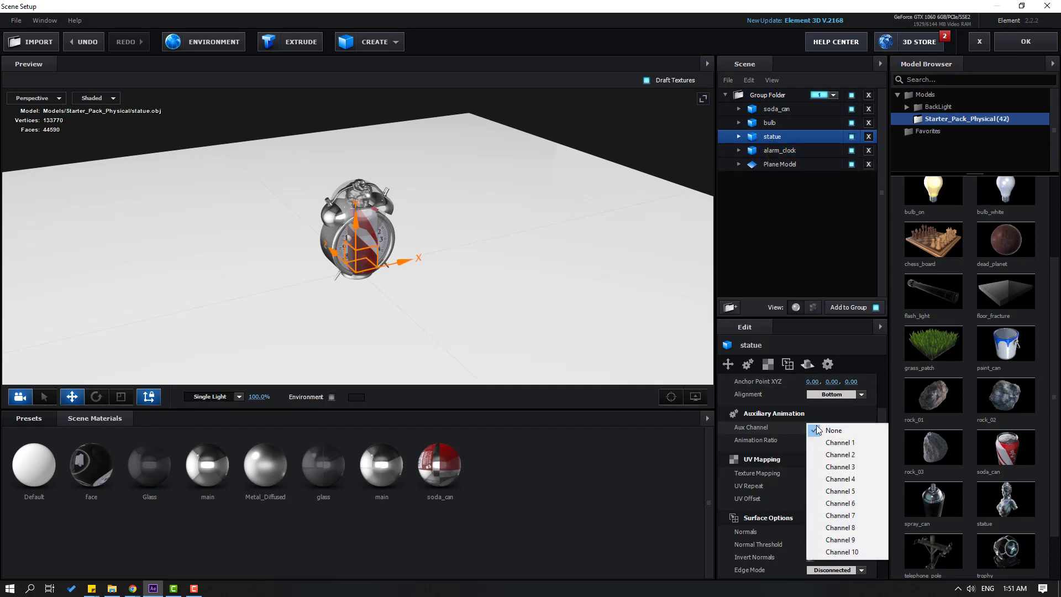
click(828, 456)
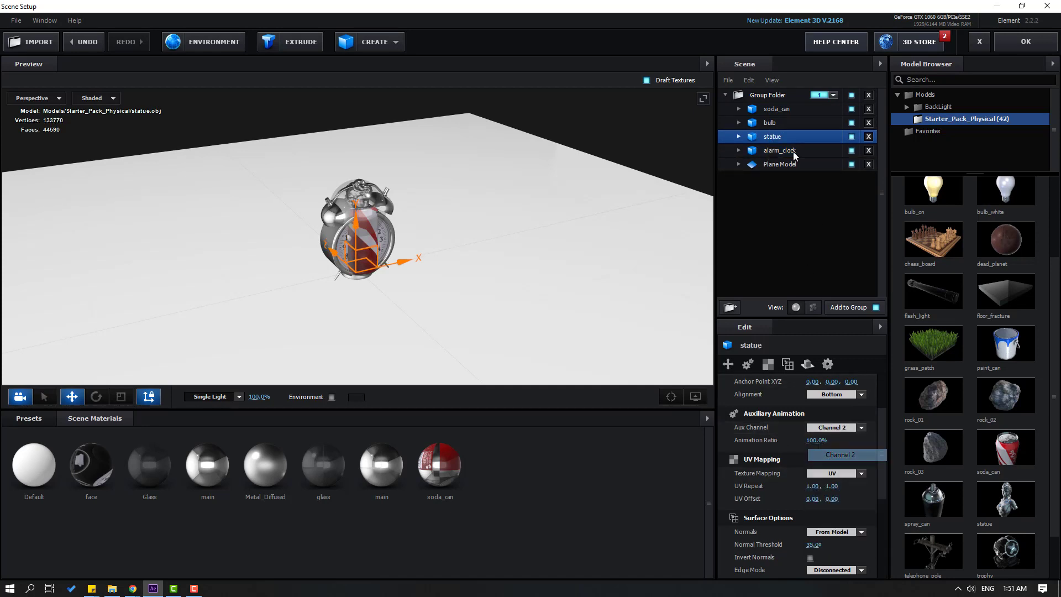
- Assign the bulb to aux Channel 3 and the soda can to Channel 4
click(772, 125)
click(819, 431)
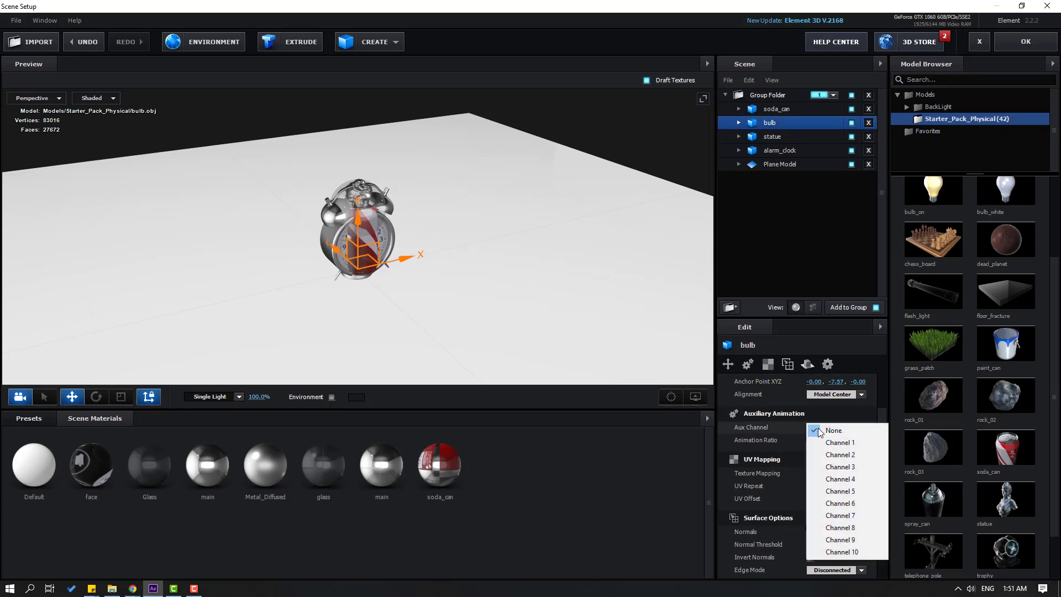
click(834, 469)
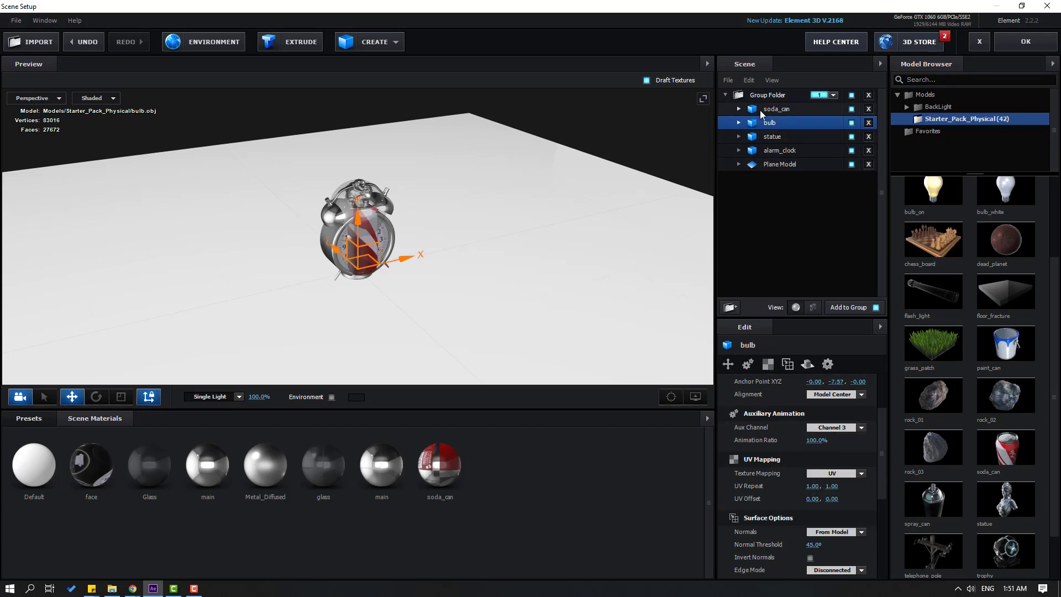
click(779, 109)
click(832, 427)
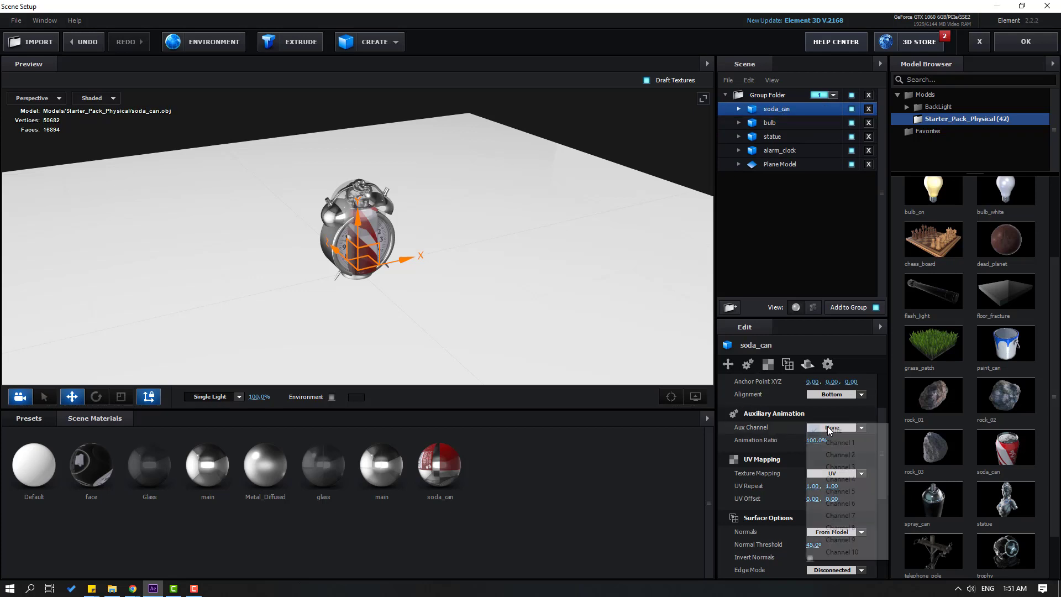
click(847, 485)
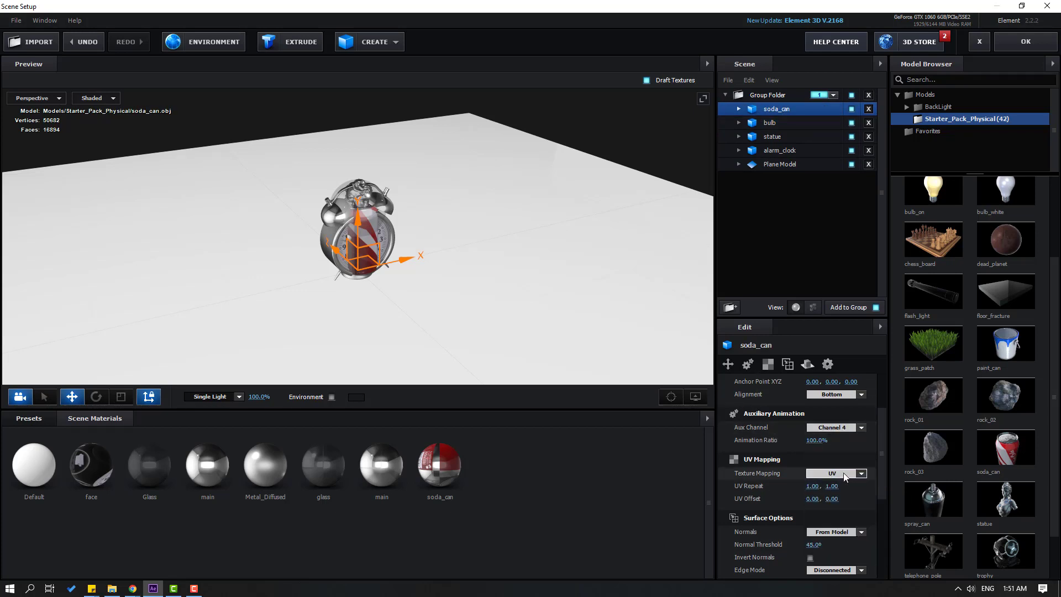
drag(558, 249, 578, 194)
- Apply the Physical Black_Gloss material preset to the floor plane
click(39, 419)
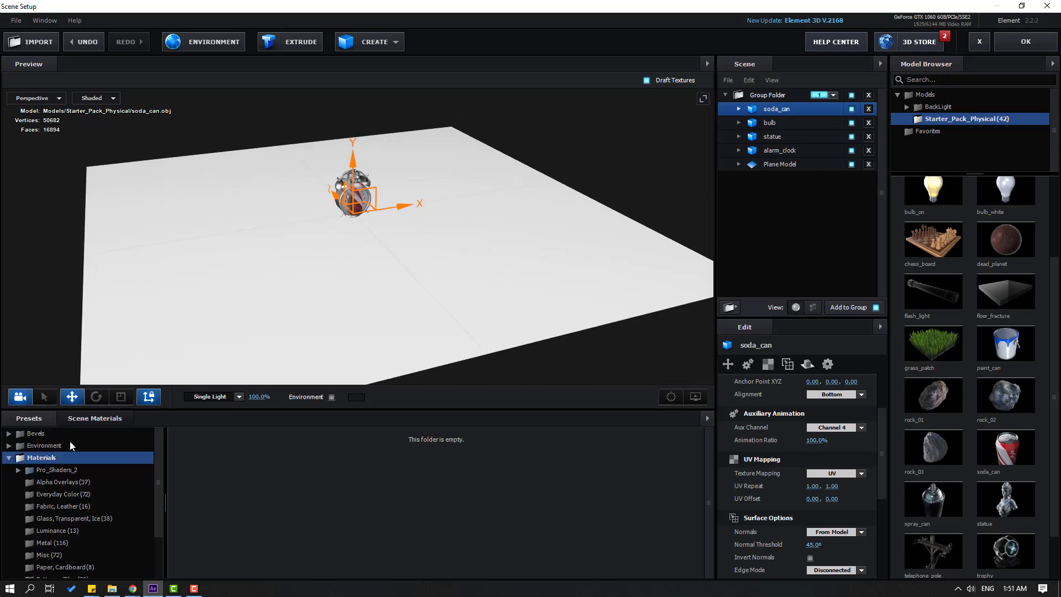
scroll(99, 497, down, 3)
click(55, 536)
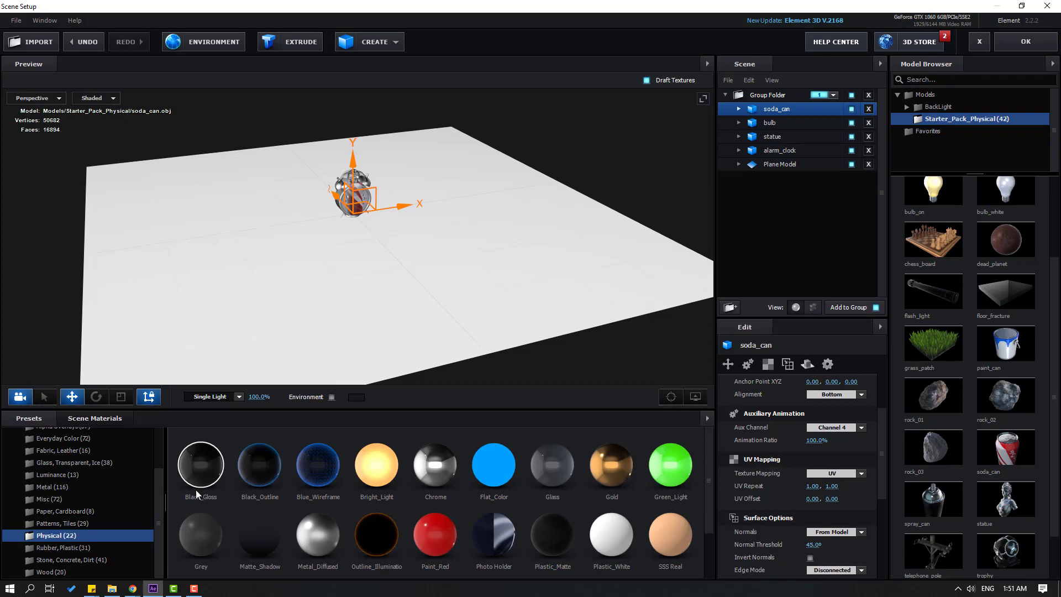
drag(197, 487, 232, 201)
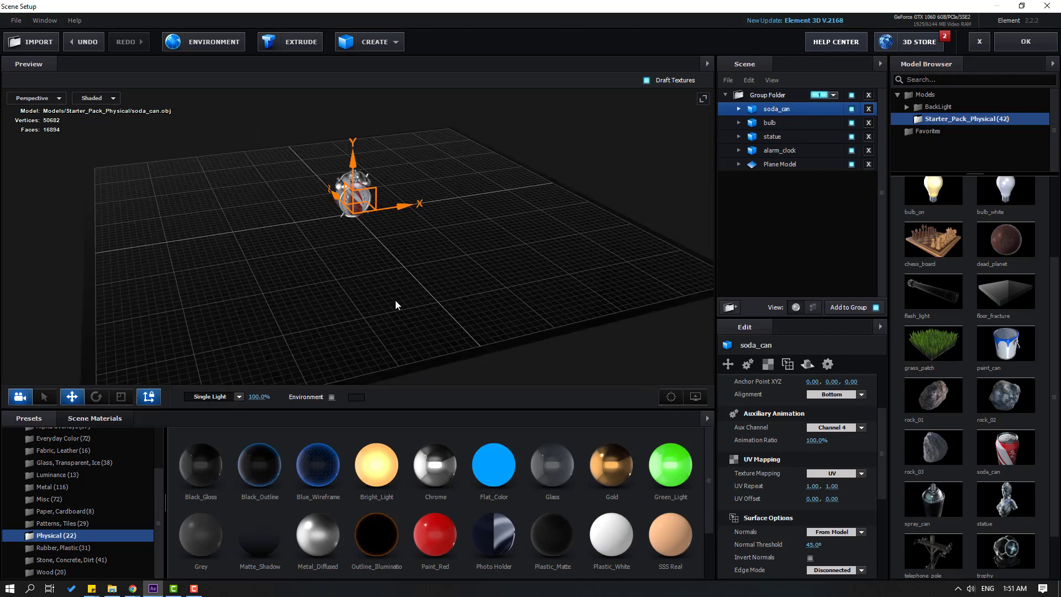
scroll(404, 305, up, 5)
drag(411, 306, 552, 210)
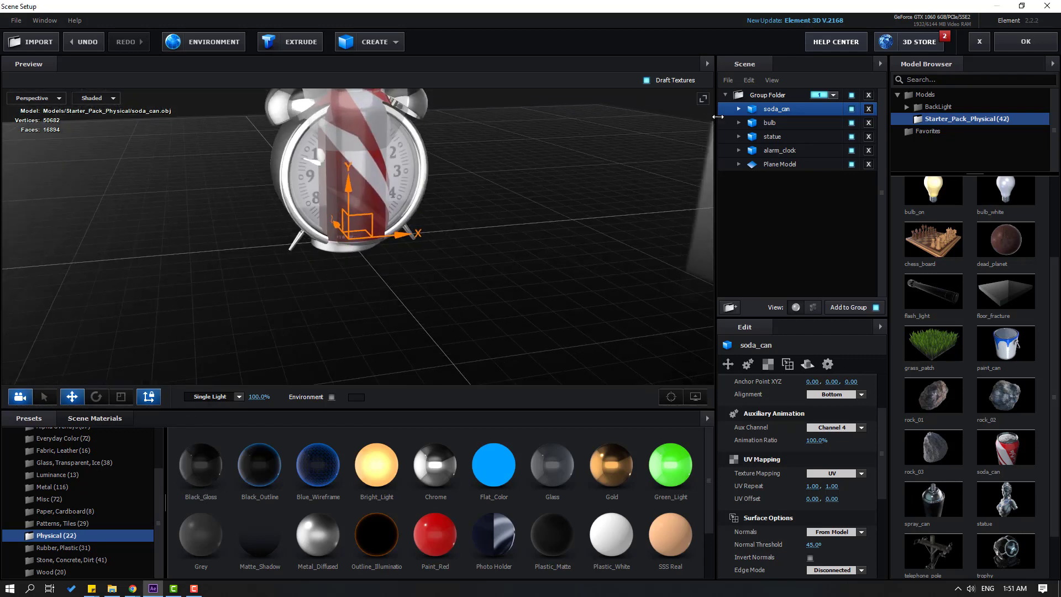
- Set the floor plane's Reflect Mode to Mirror Surface
click(784, 164)
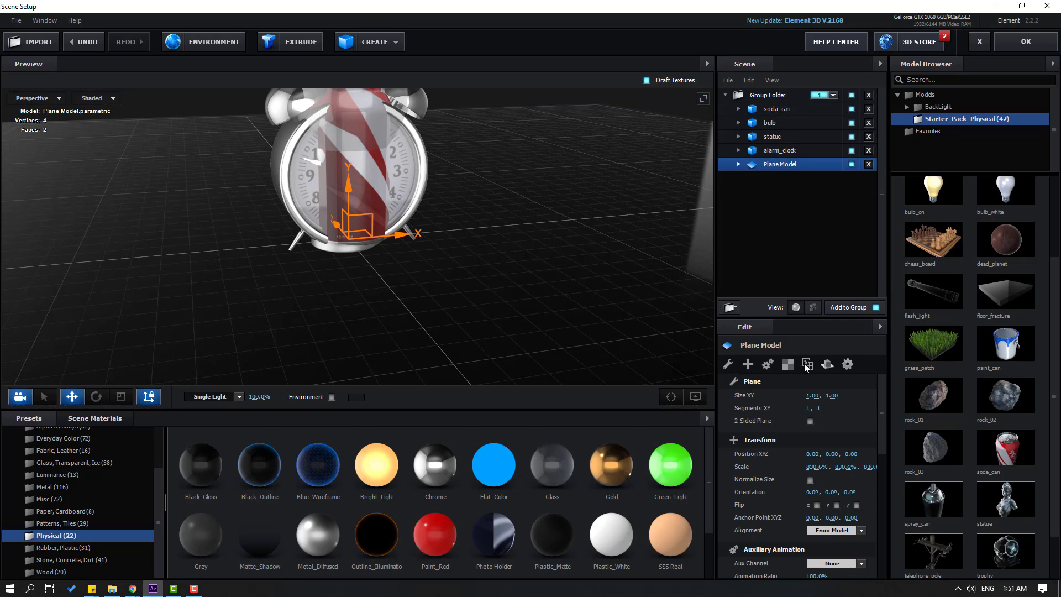
click(827, 364)
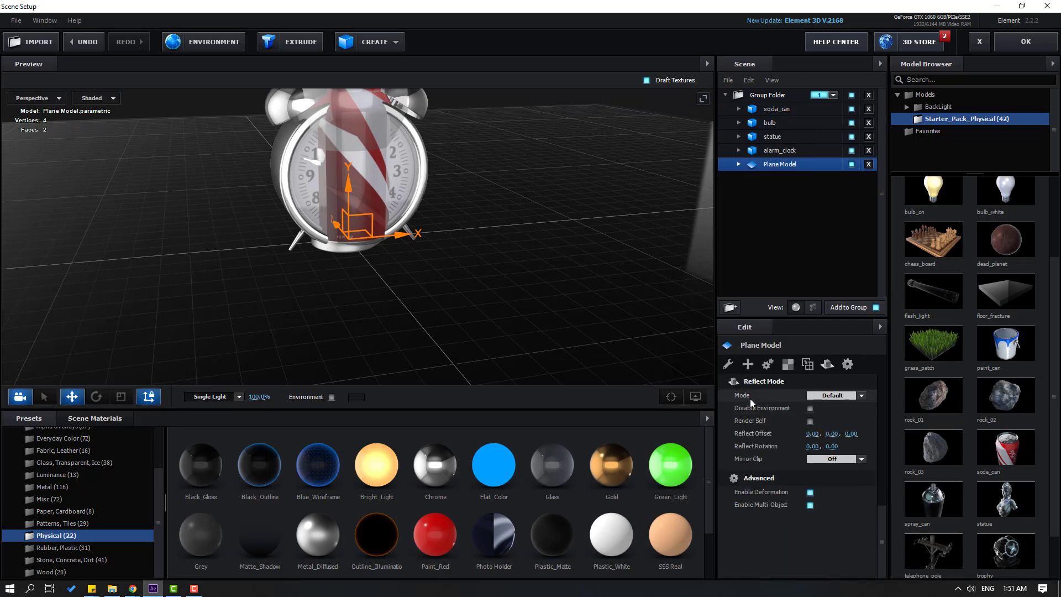
click(823, 397)
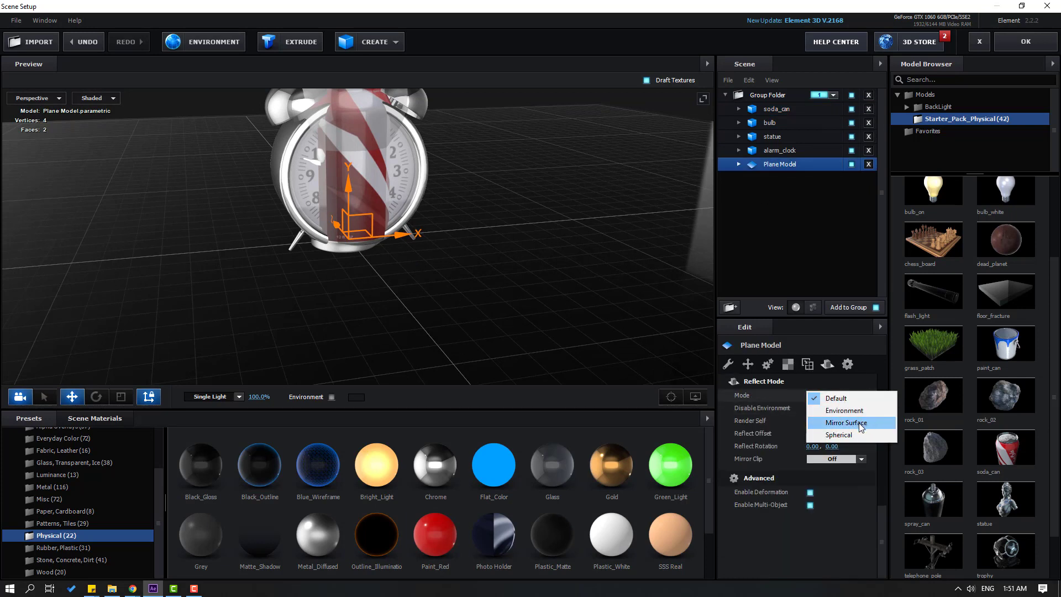
click(853, 423)
scroll(300, 302, up, 5)
drag(356, 306, 741, 192)
- Lower the Black_Gloss material's Glossiness to 72% for a softer reflection
click(738, 164)
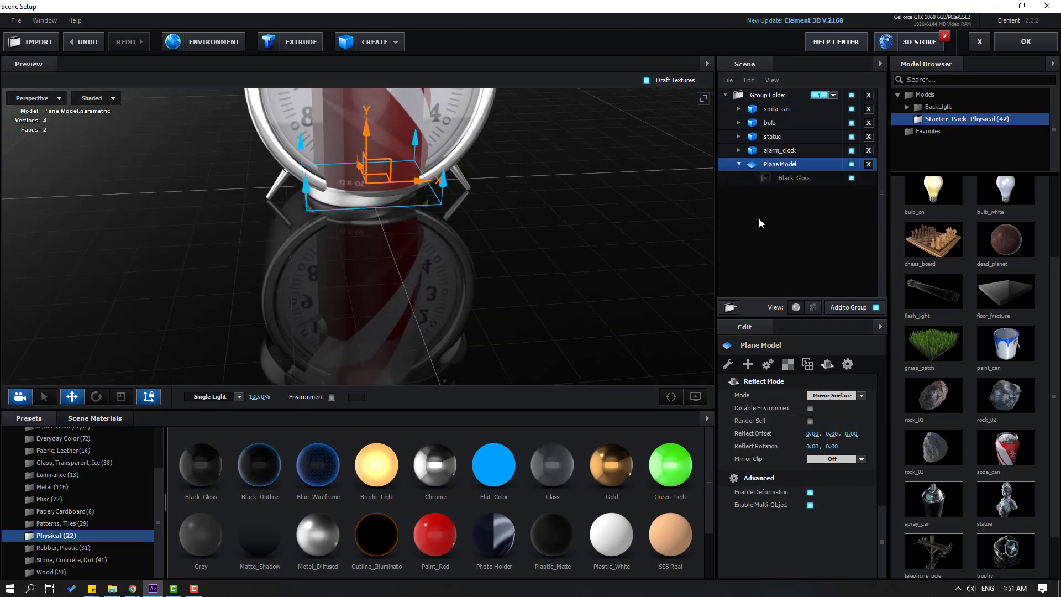
click(791, 179)
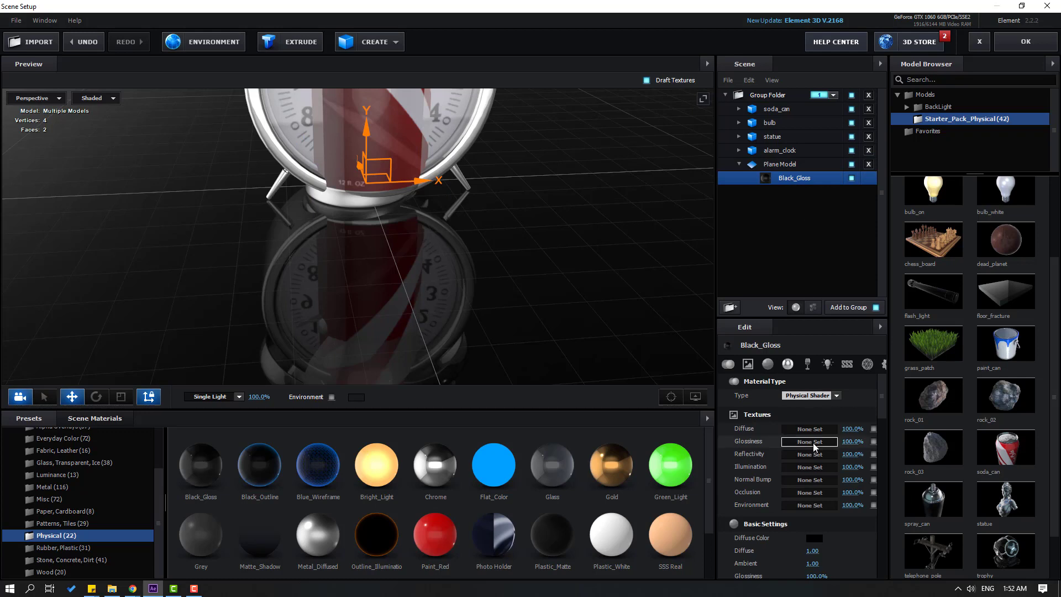
scroll(762, 498, down, 1)
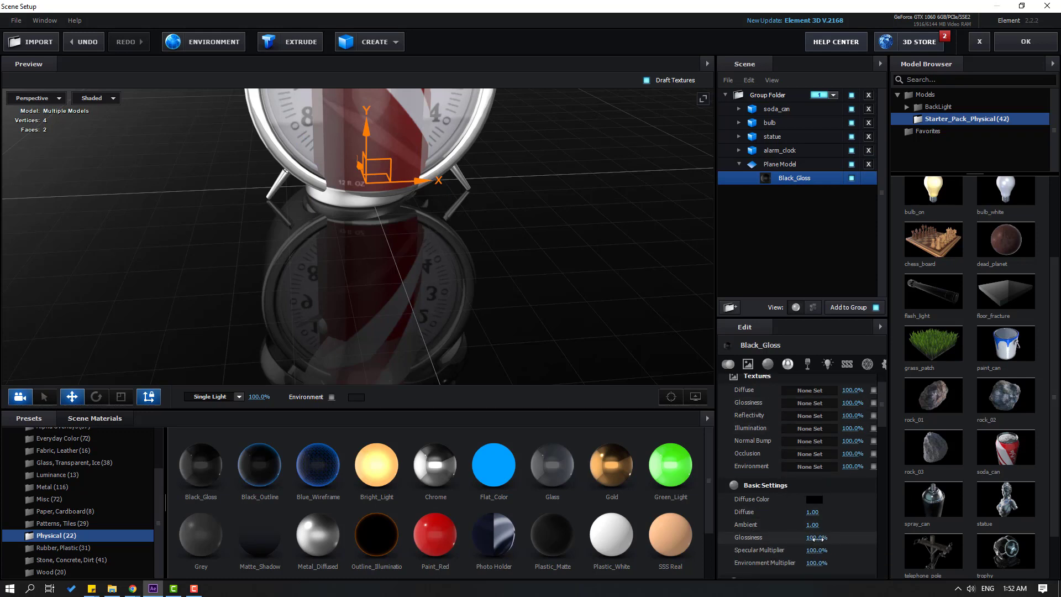
drag(817, 539, 807, 539)
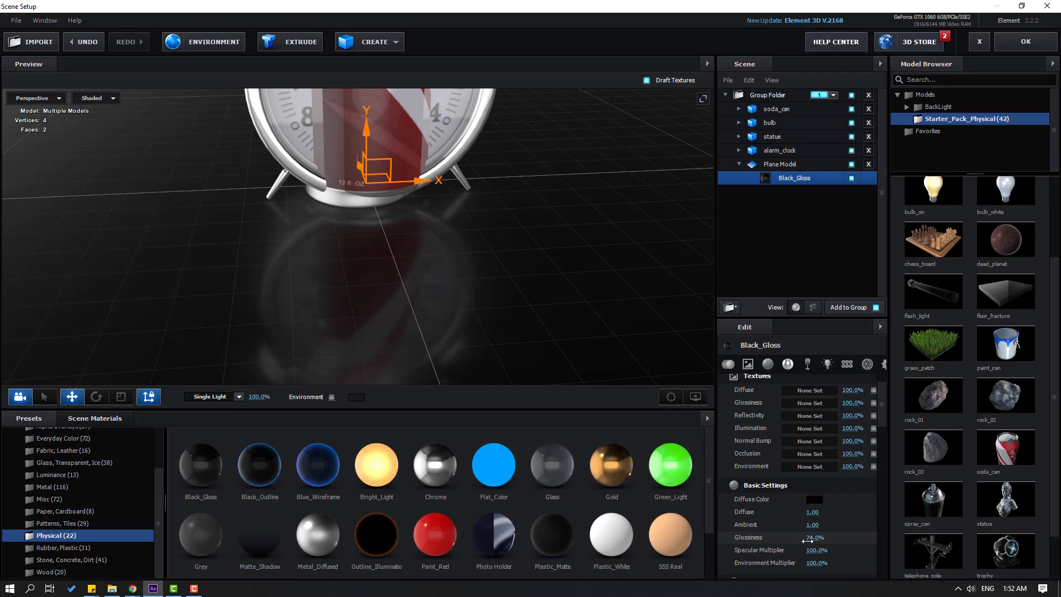
drag(354, 365, 331, 381)
- Turn on Show AO and Environment in the preview View Options
click(695, 398)
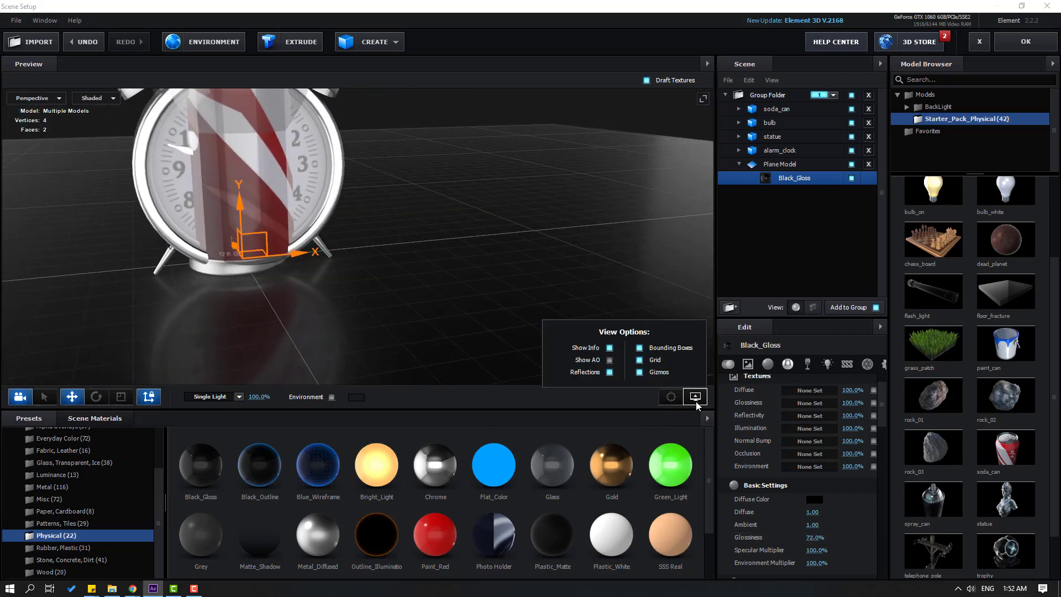
click(610, 361)
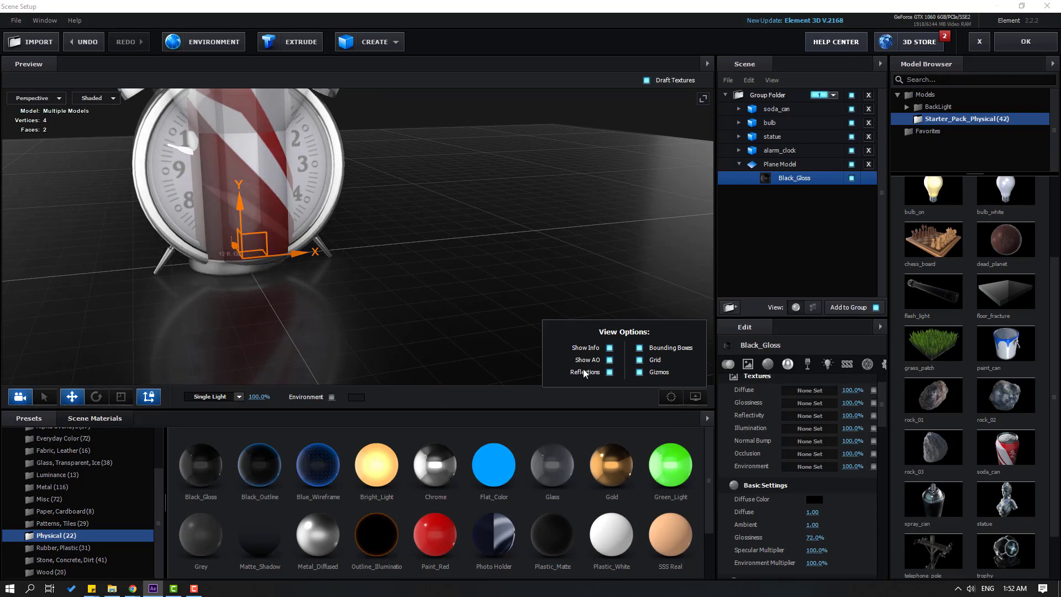
click(331, 397)
drag(449, 185, 458, 266)
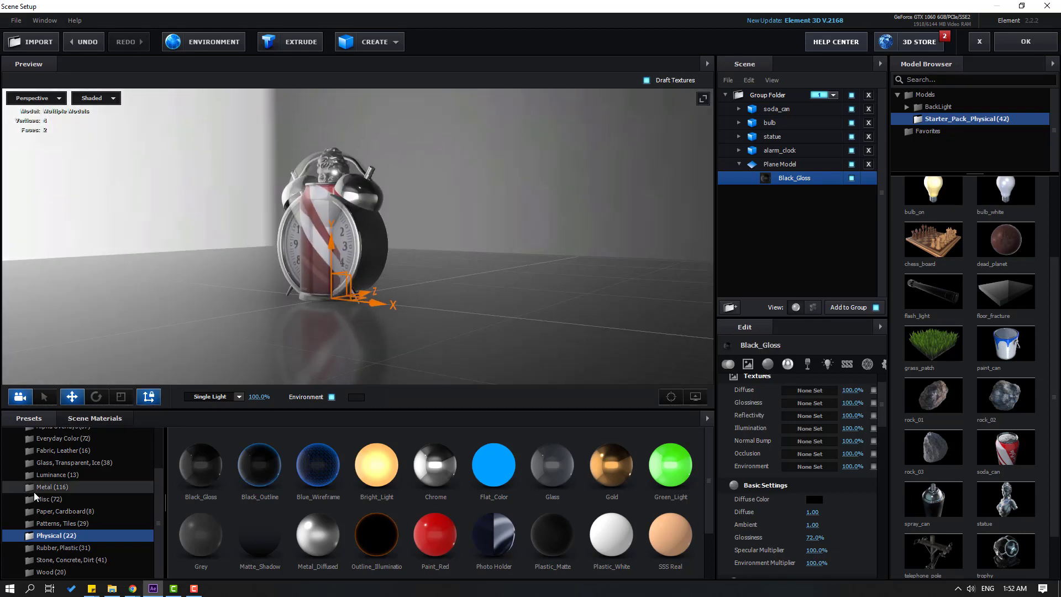
scroll(34, 492, up, 2)
- Light the scene with the BackLight_2K_31 environment preset, after trying BackLight_2K_21
click(46, 448)
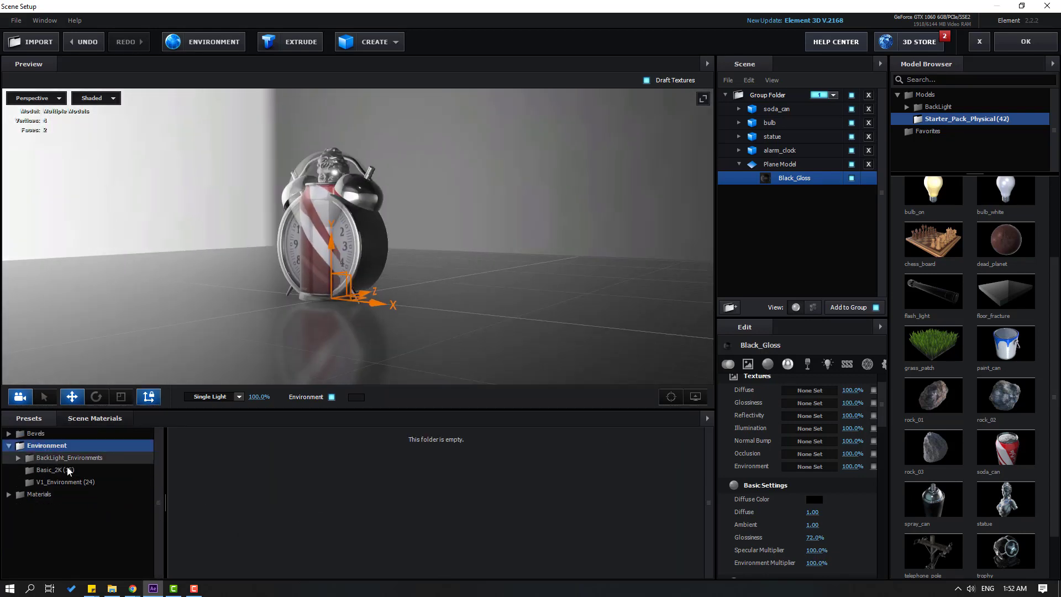
double_click(68, 458)
click(75, 470)
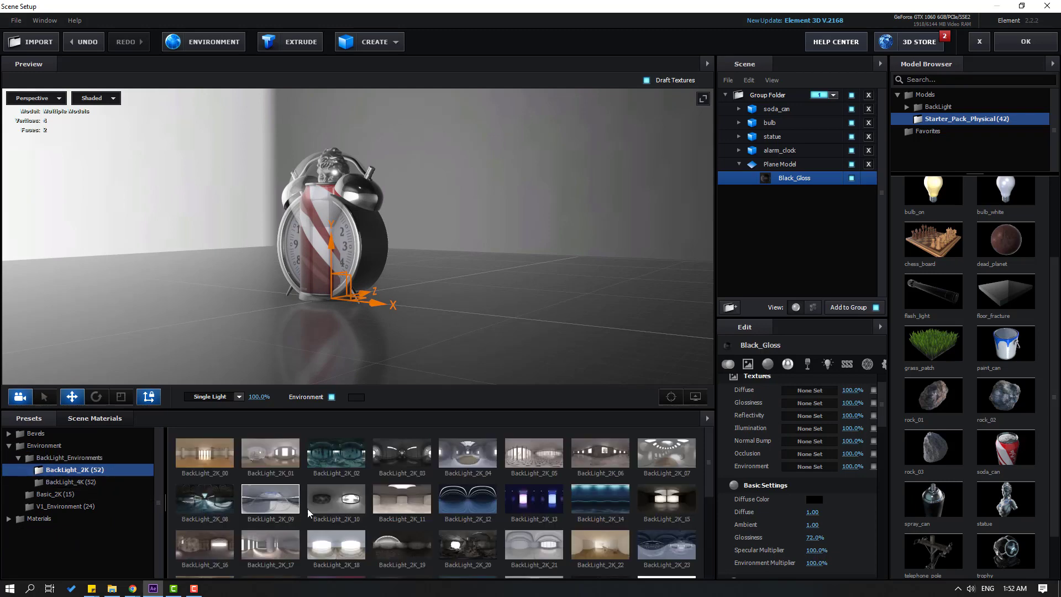
scroll(402, 542, down, 2)
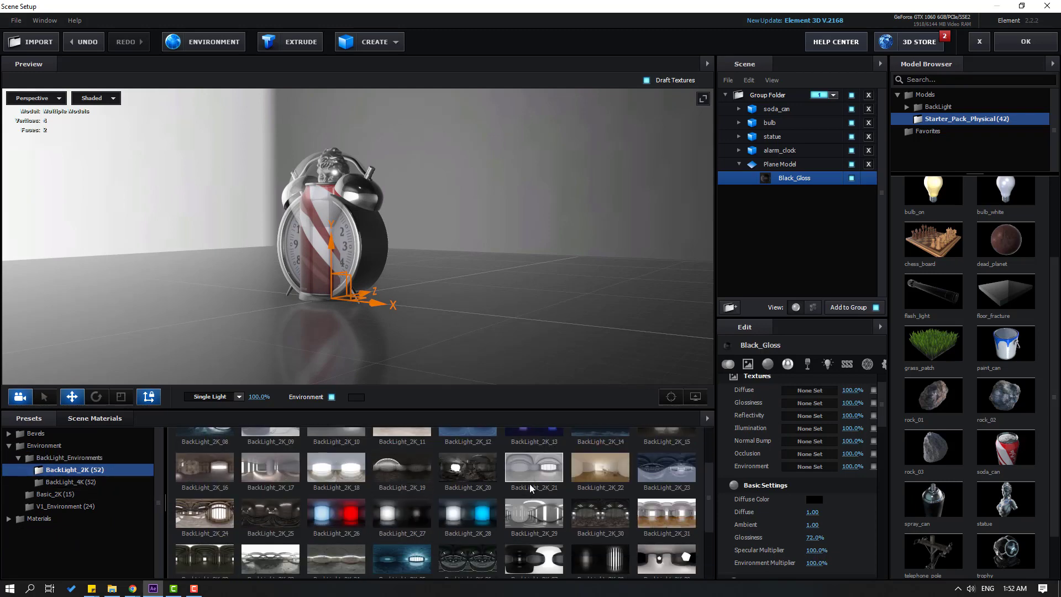
click(535, 469)
drag(363, 212, 243, 295)
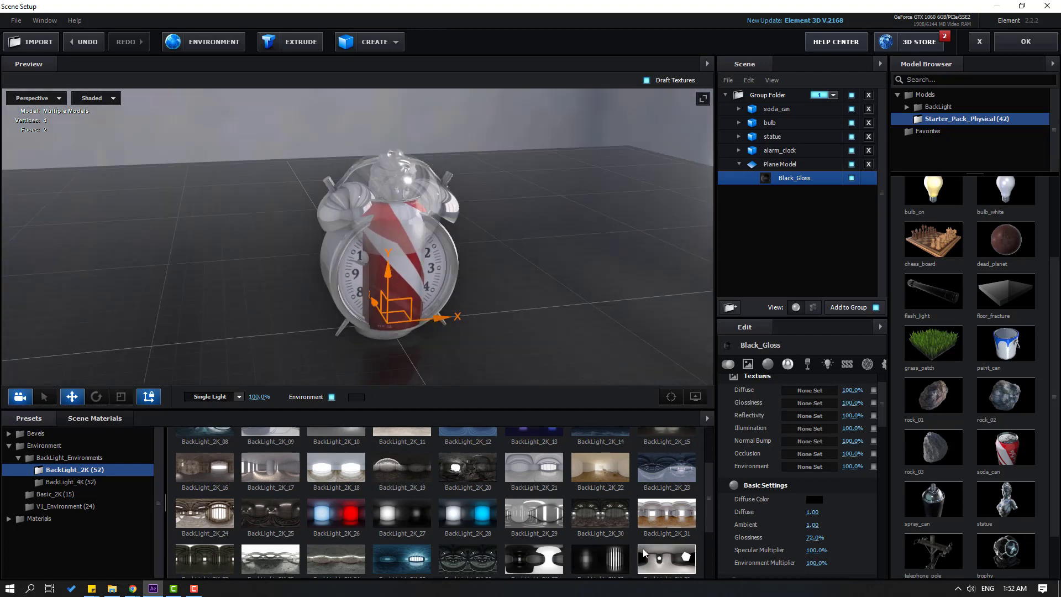
click(679, 517)
drag(480, 286, 556, 273)
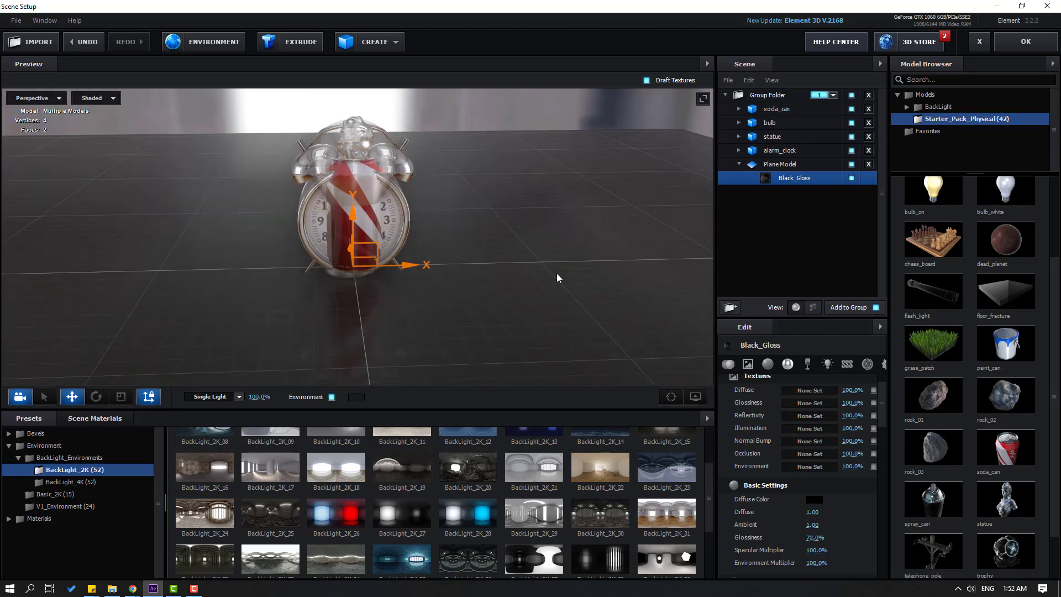
- Accept Scene Setup and add a new Camera 1 layer to the composition
click(1026, 45)
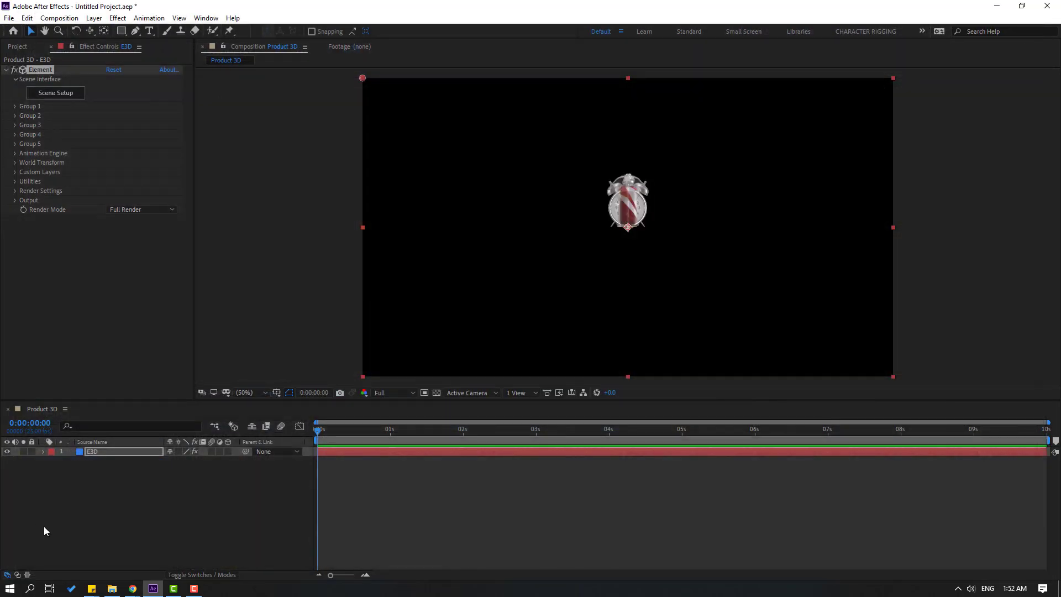
click(108, 509)
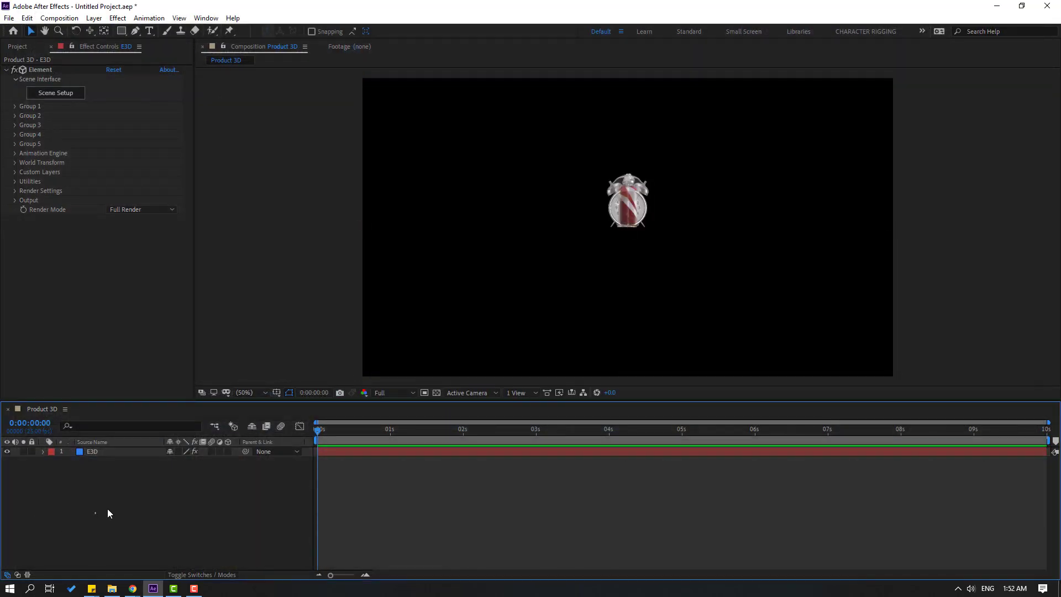
right_click(102, 497)
mouse_move(185, 372)
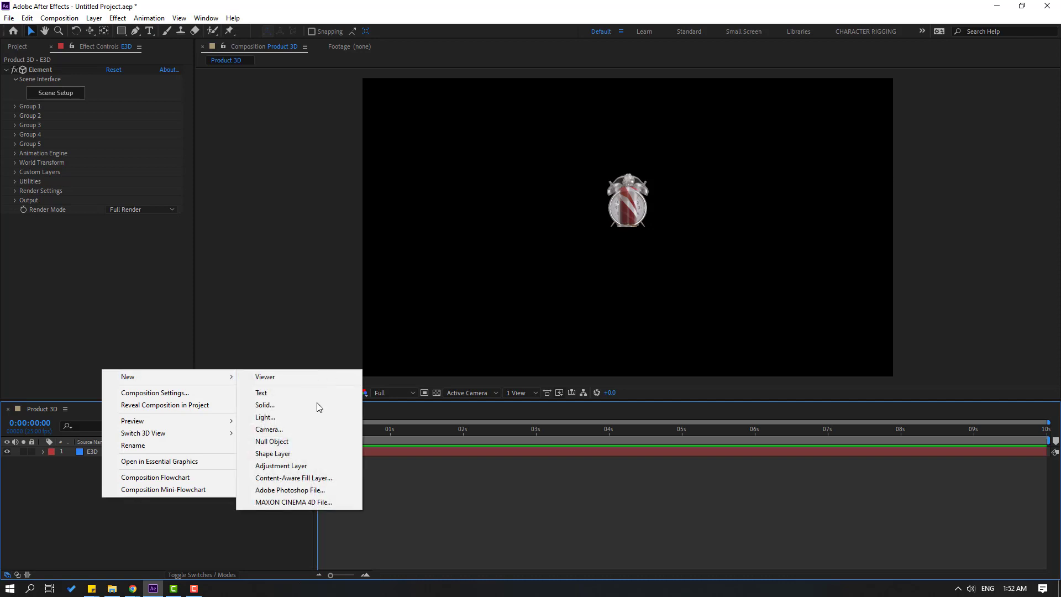
click(300, 429)
click(570, 402)
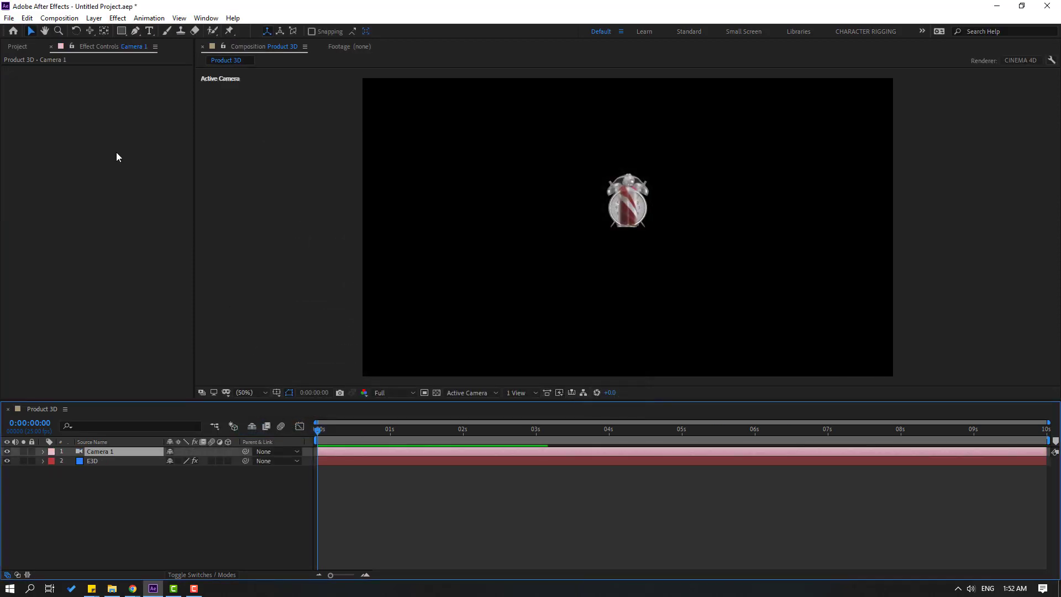
- Track and orbit the camera in close to frame the clock and soda can
click(92, 32)
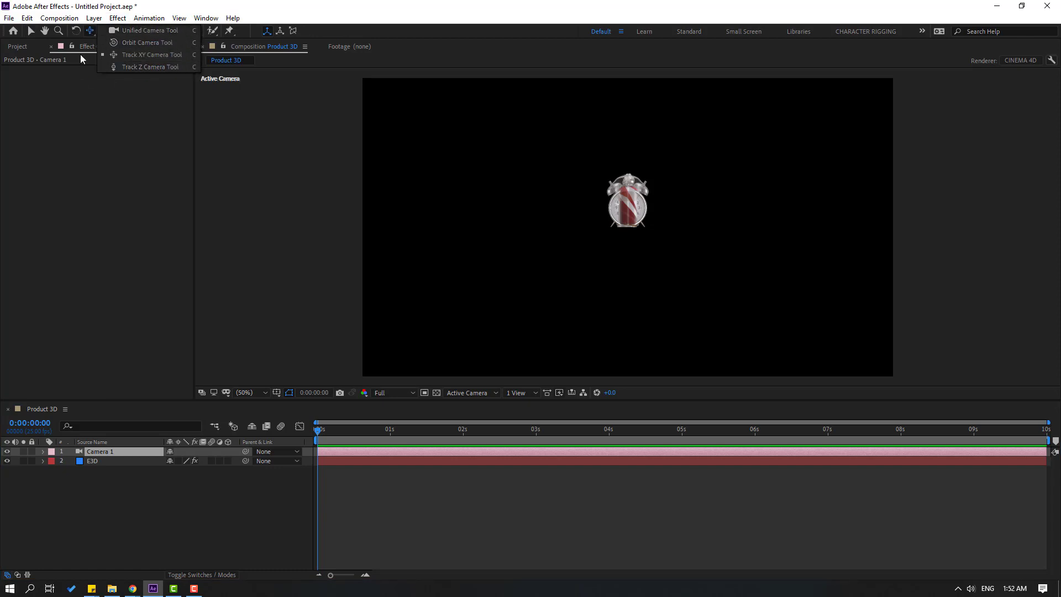
click(89, 31)
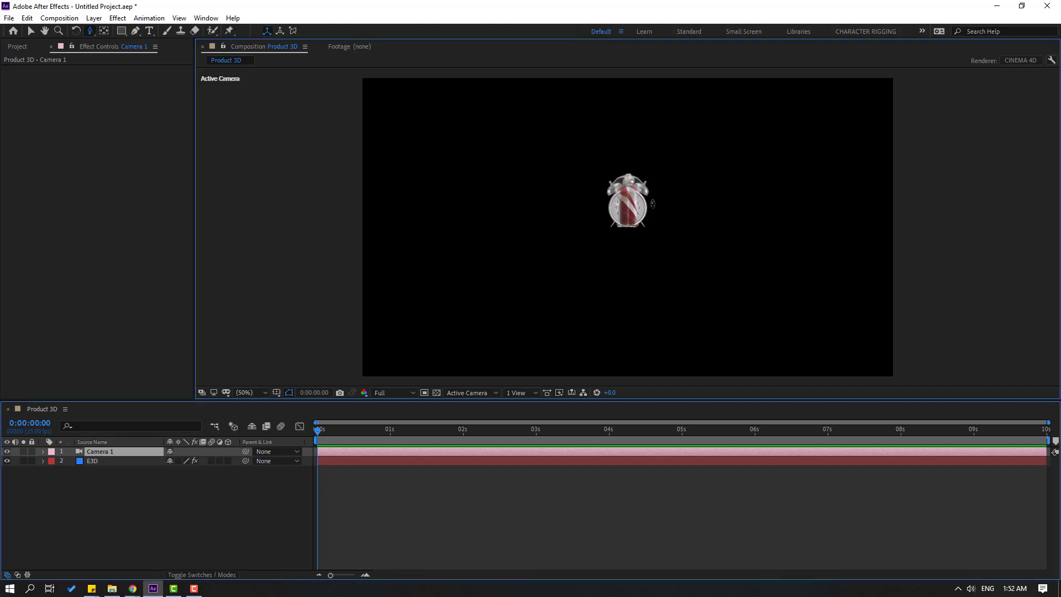
drag(653, 204, 706, 90)
key(c)
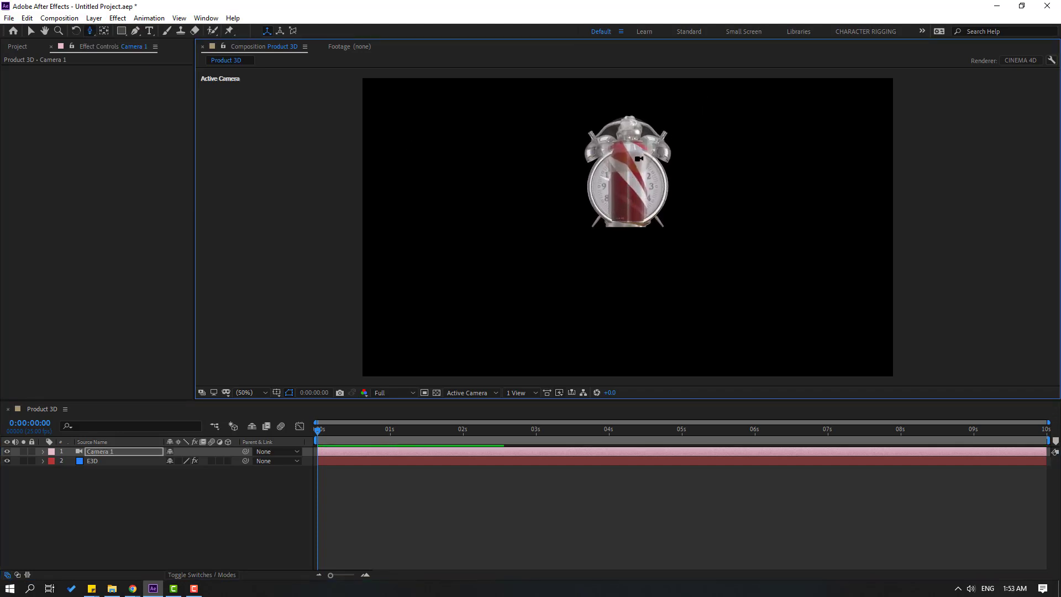
drag(642, 173, 633, 210)
key(c)
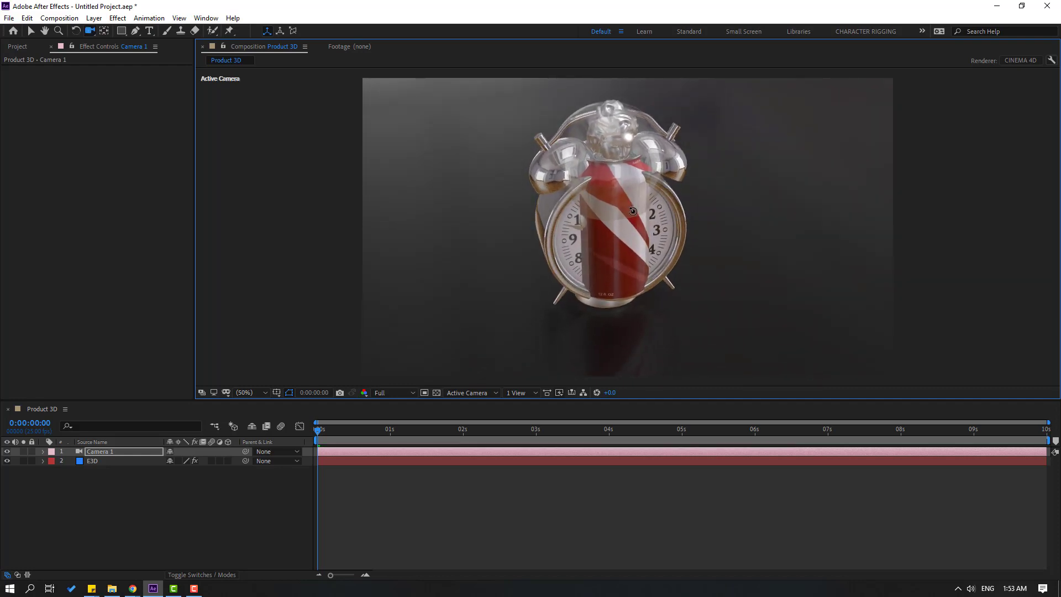
- Enable ambient occlusion in E3D's Render Settings and set SSAO Intensity to 8
key(v)
click(92, 461)
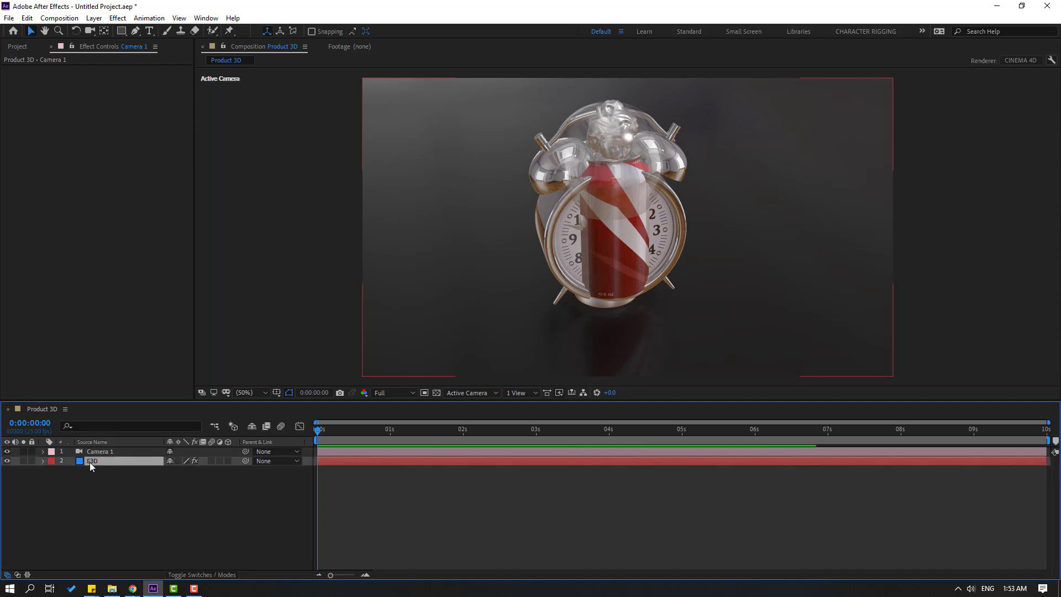
click(13, 191)
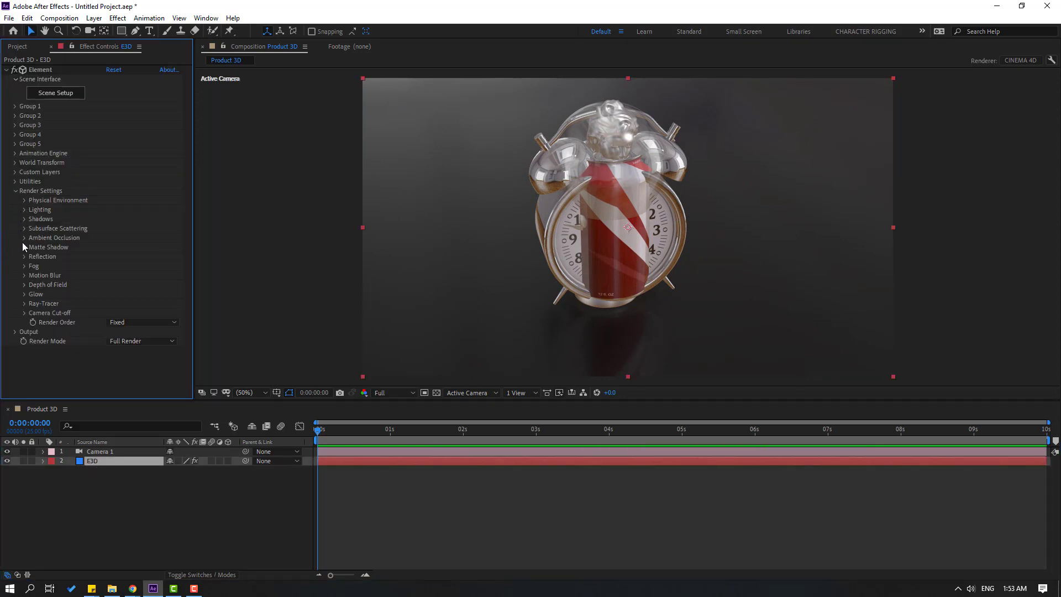
click(25, 237)
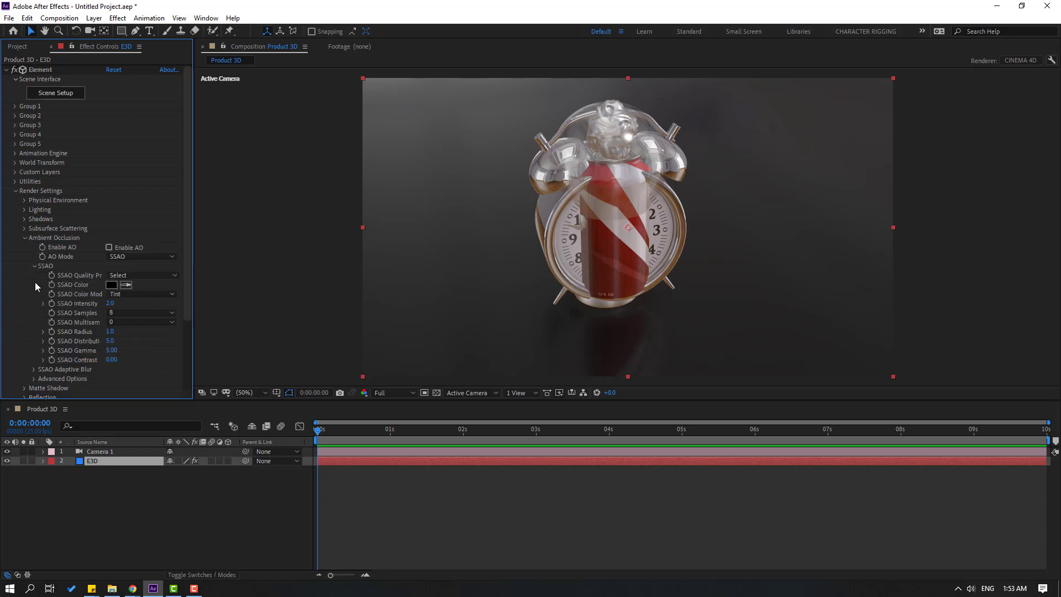
click(109, 248)
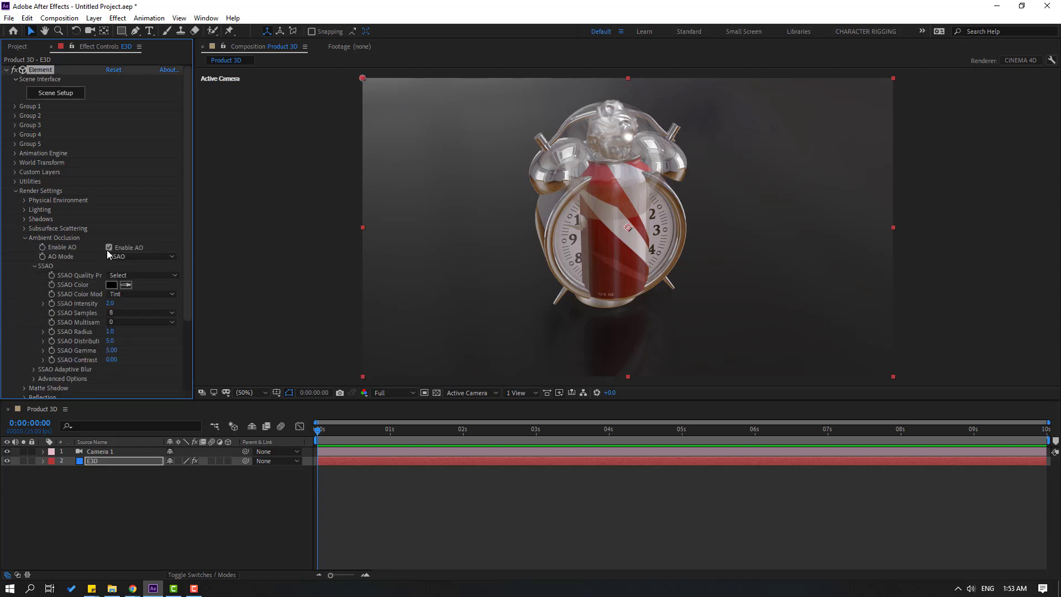
click(110, 302)
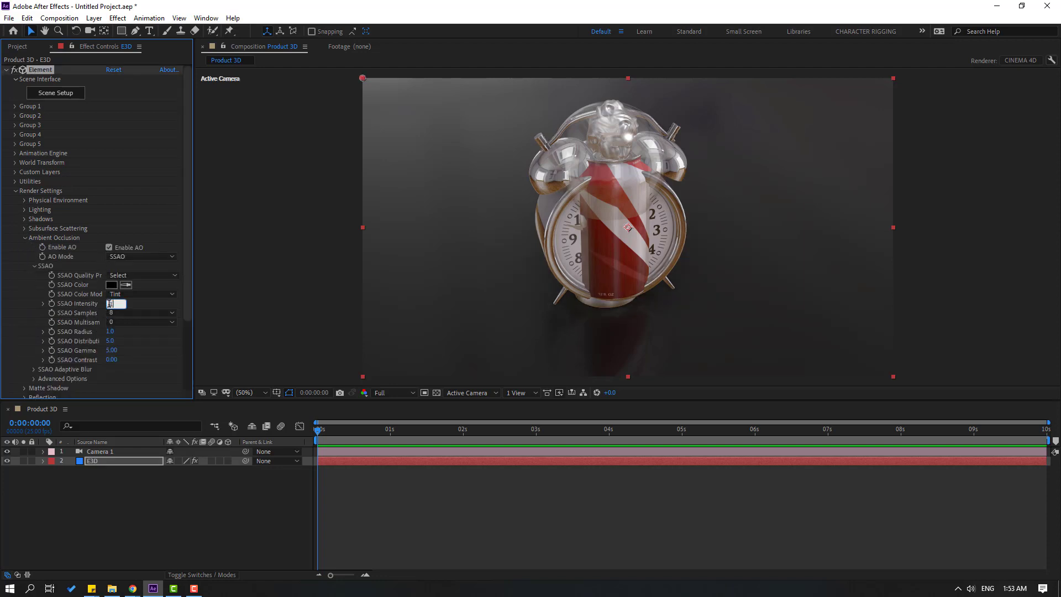
text(10)
key(Return)
click(109, 304)
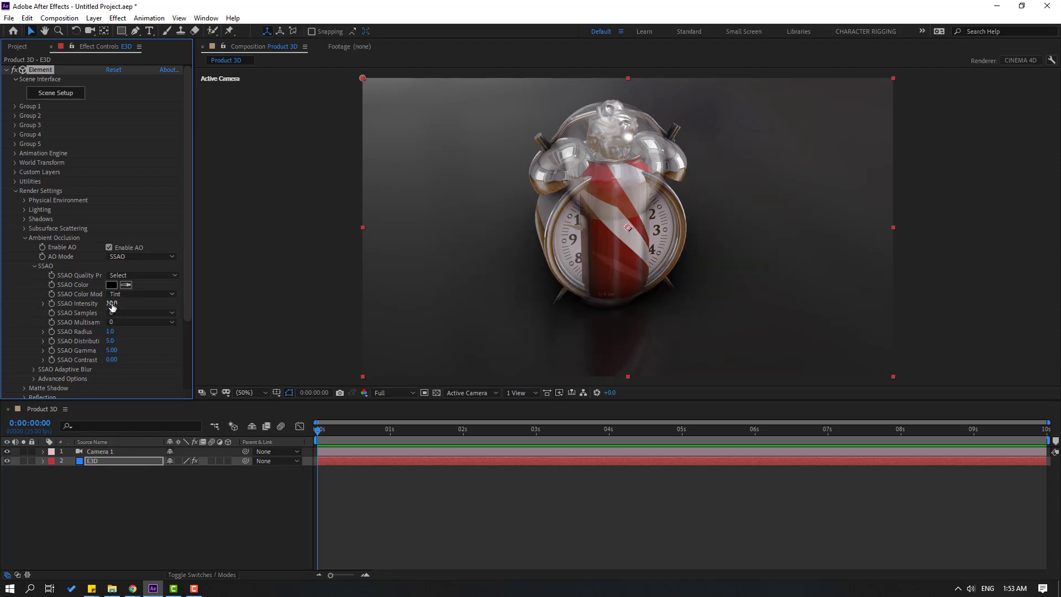
text(8)
key(Return)
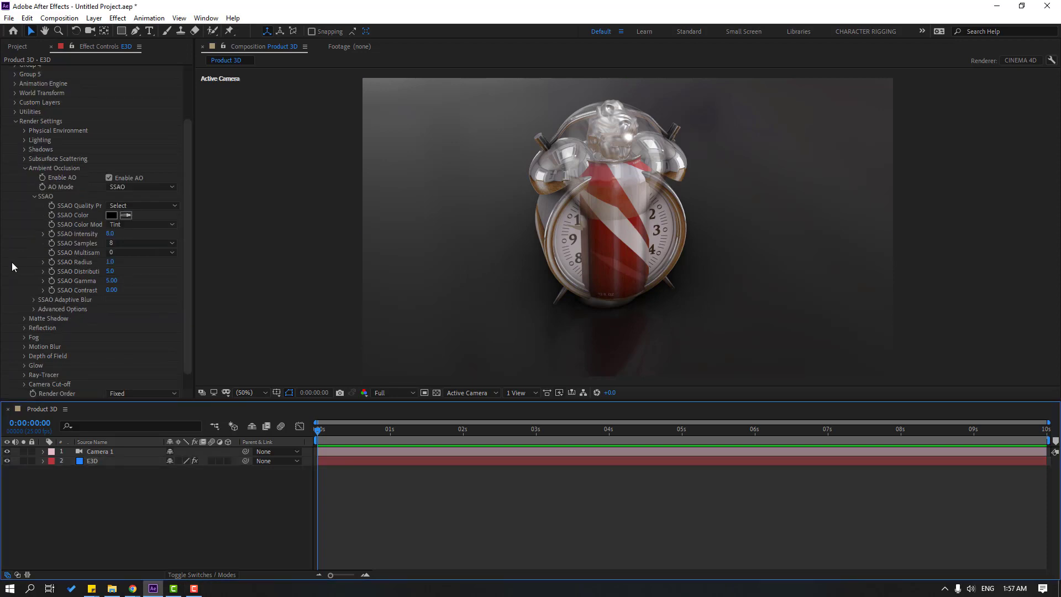
click(15, 121)
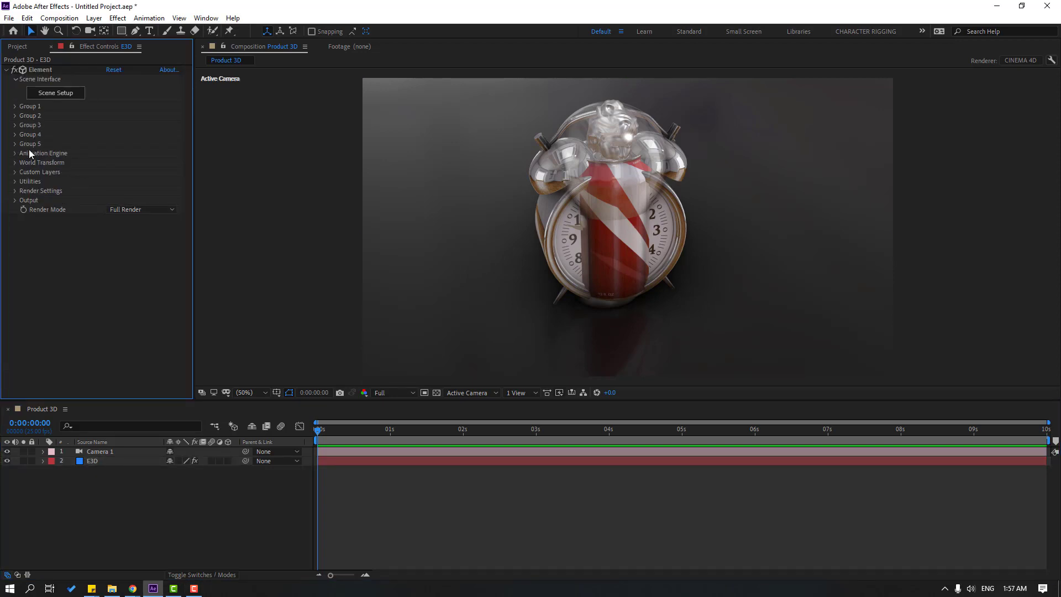
- Create a Group 1 Null and set a Y Rotation keyframe at the first frame
click(16, 107)
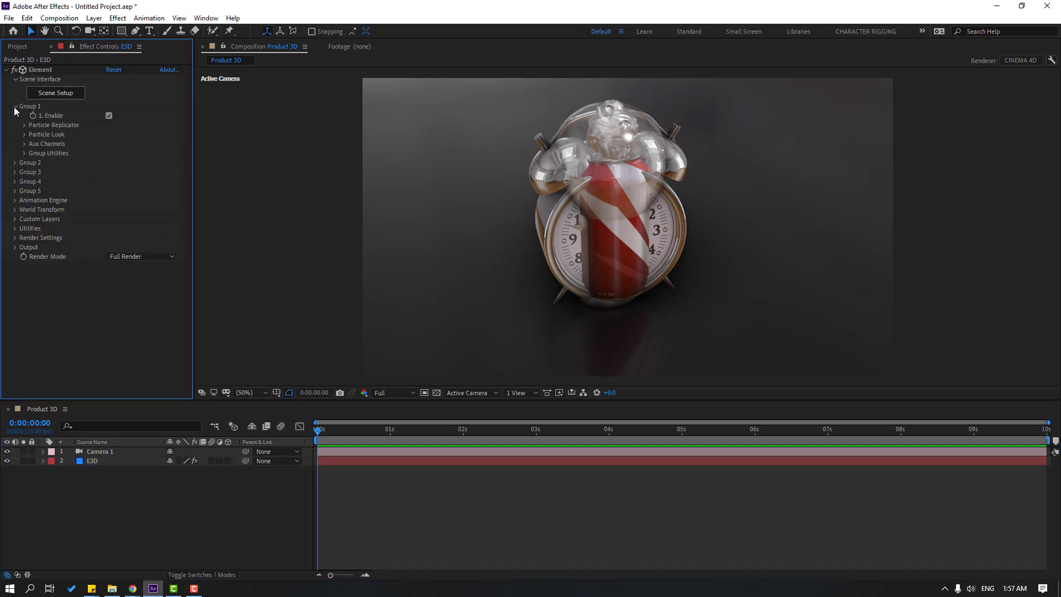
click(24, 153)
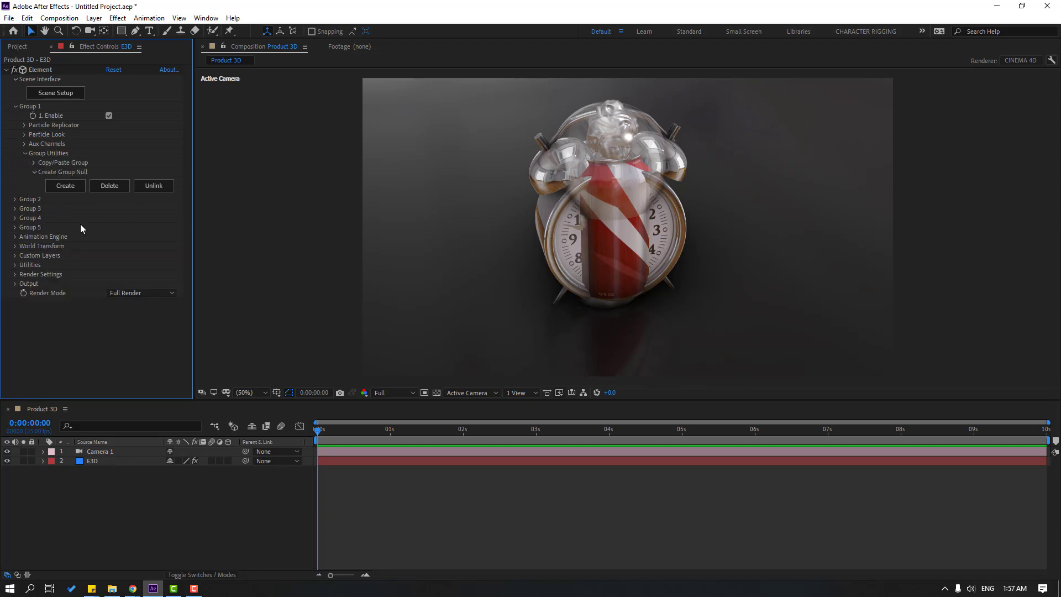
click(65, 186)
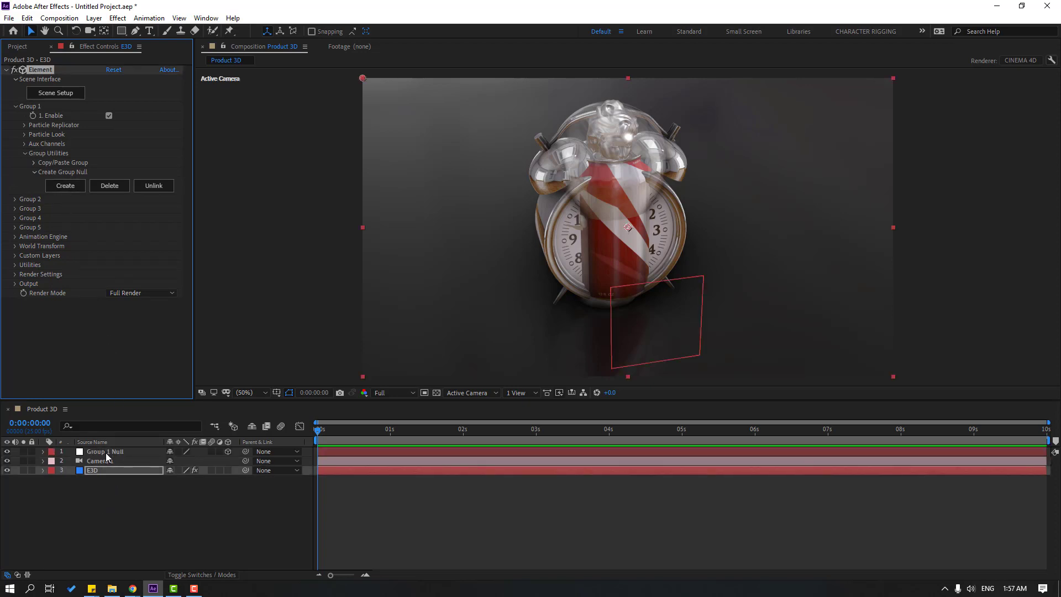
click(106, 452)
key(r)
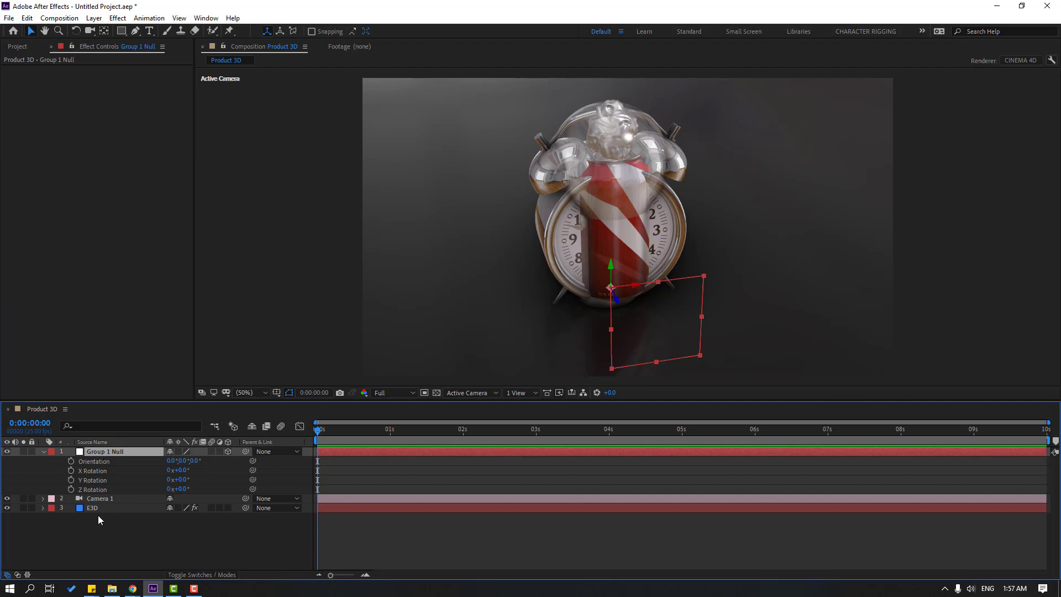
click(71, 479)
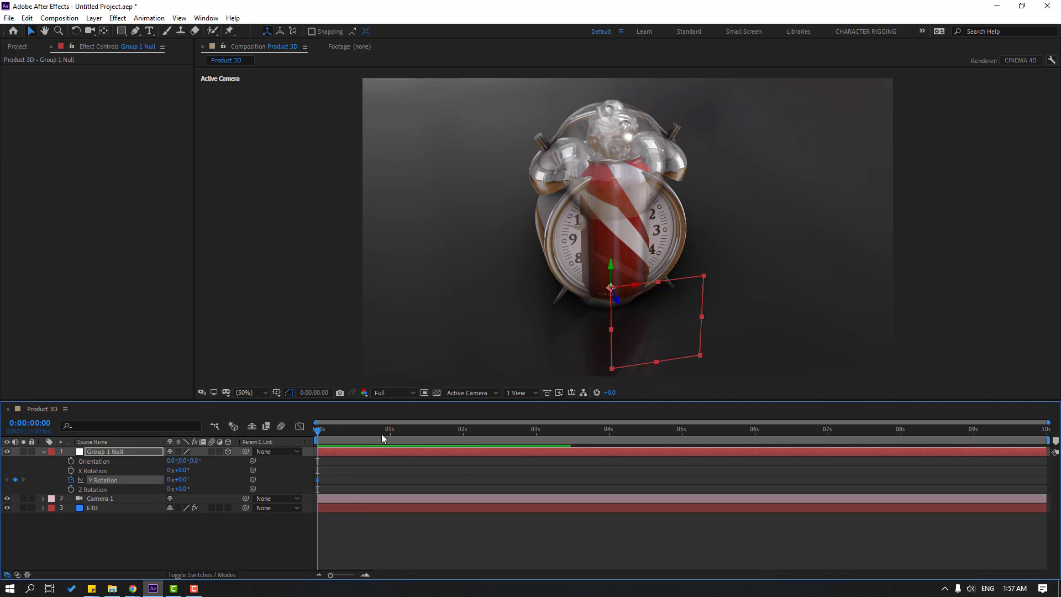
- Trim the comp to 6 seconds, key Y Rotation to -1x there, and preview the turn
drag(381, 433, 754, 434)
right_click(729, 441)
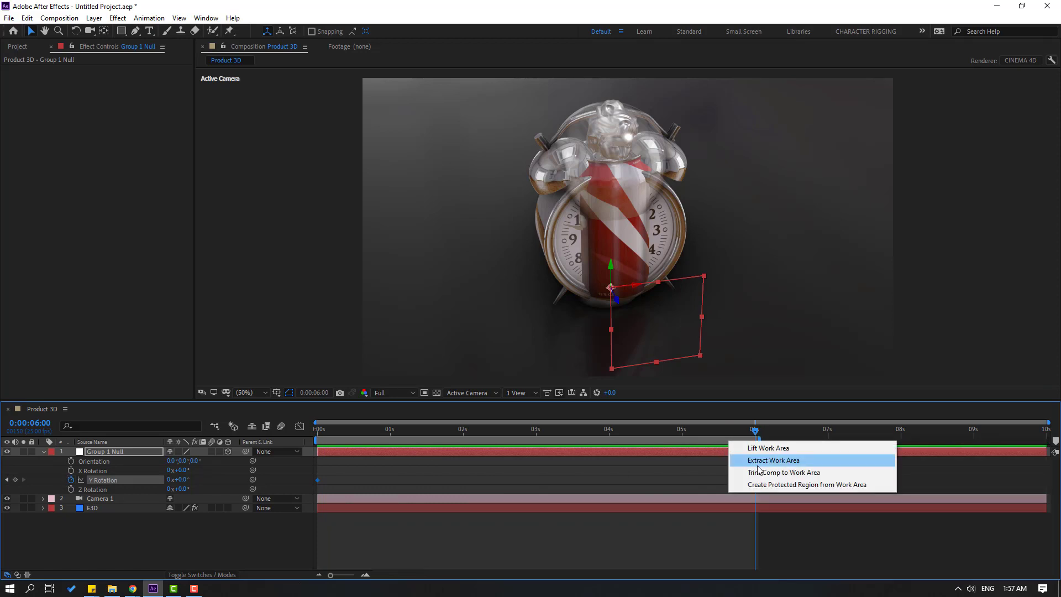
click(755, 471)
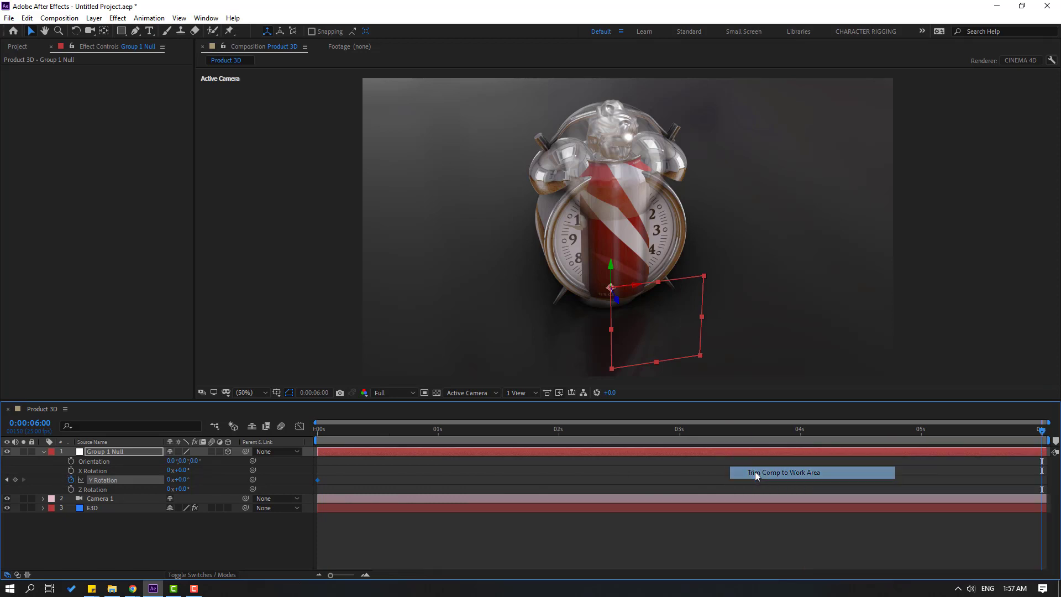
click(170, 479)
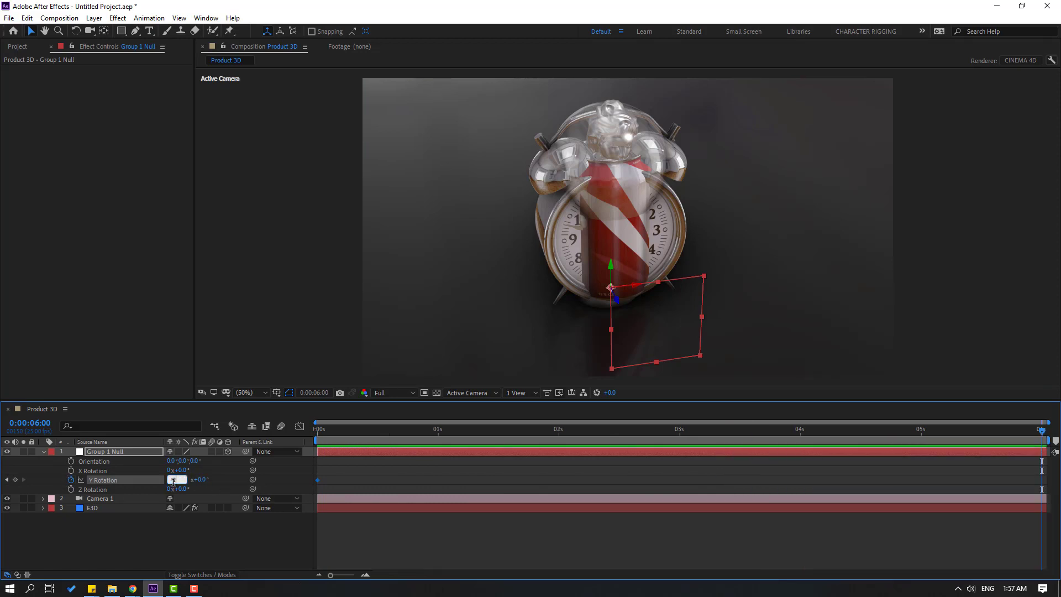
text(-1)
key(Return)
key(space)
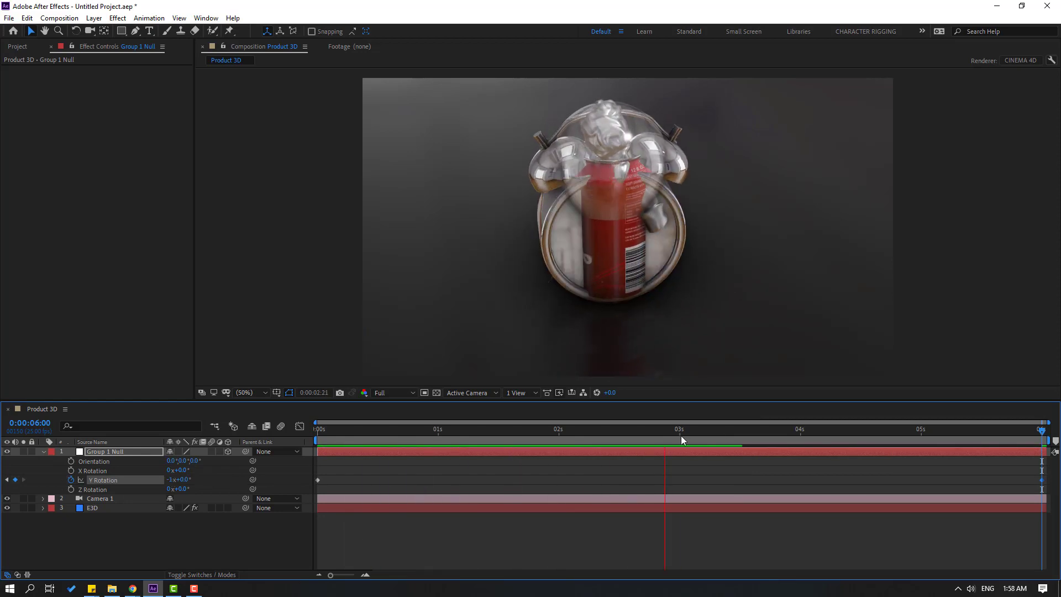
key(space)
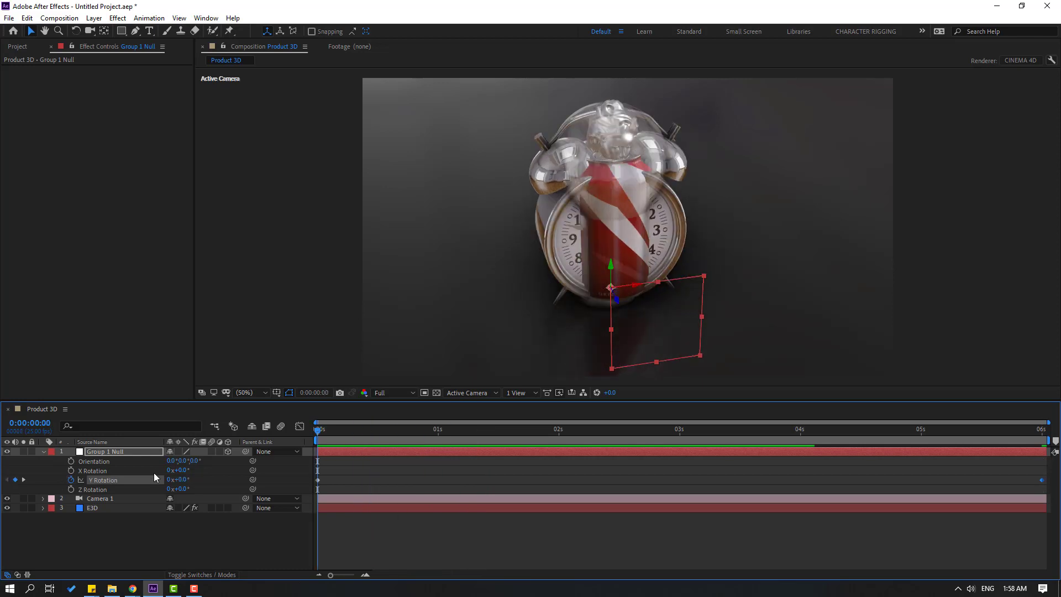
click(43, 452)
click(92, 471)
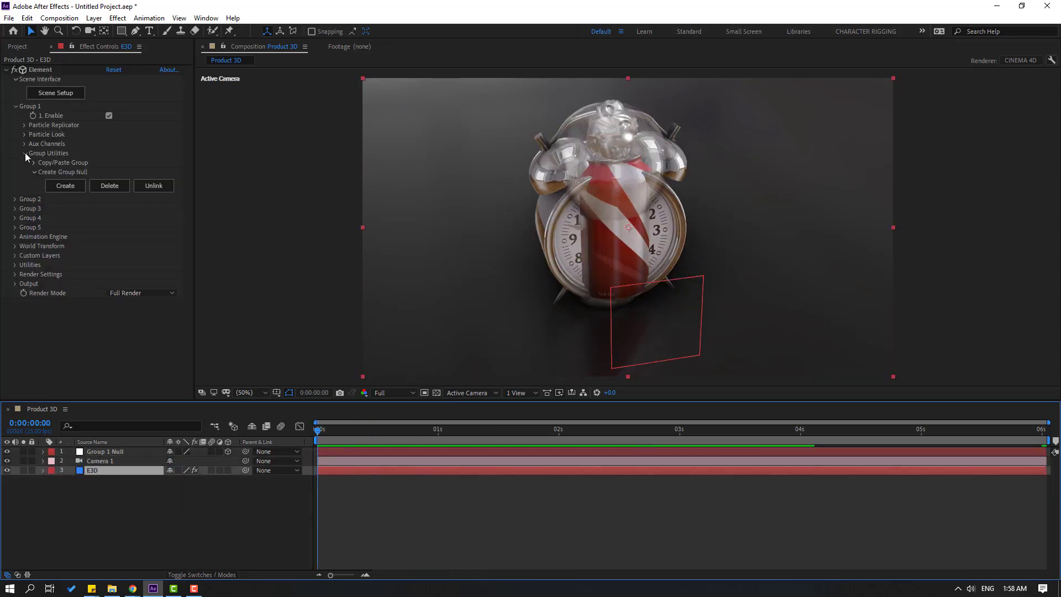
- Expand Group 1's Aux Channels and open Channels 1 through 4
click(25, 153)
click(24, 144)
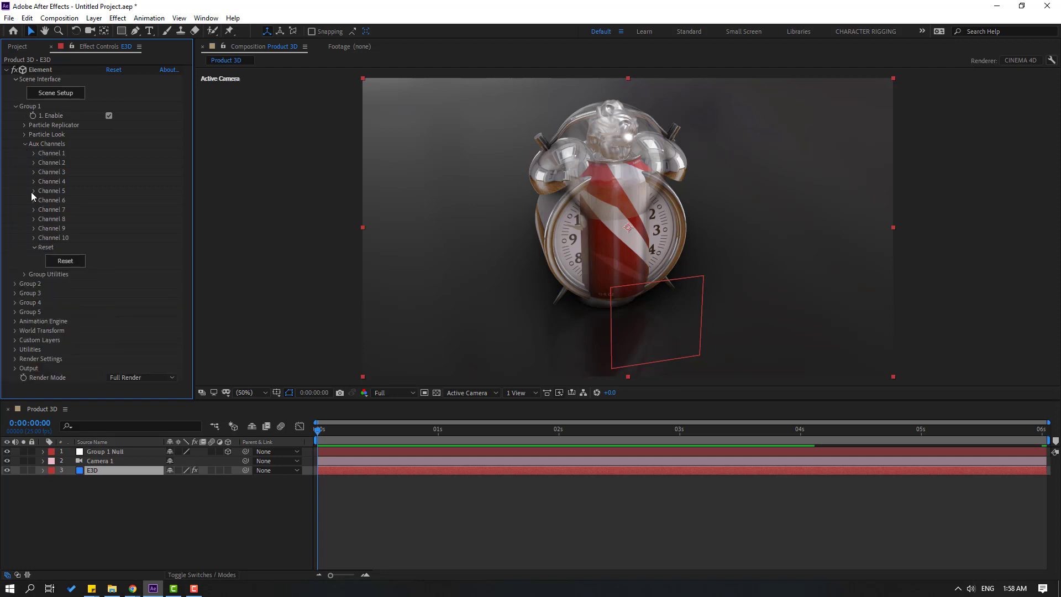
click(33, 154)
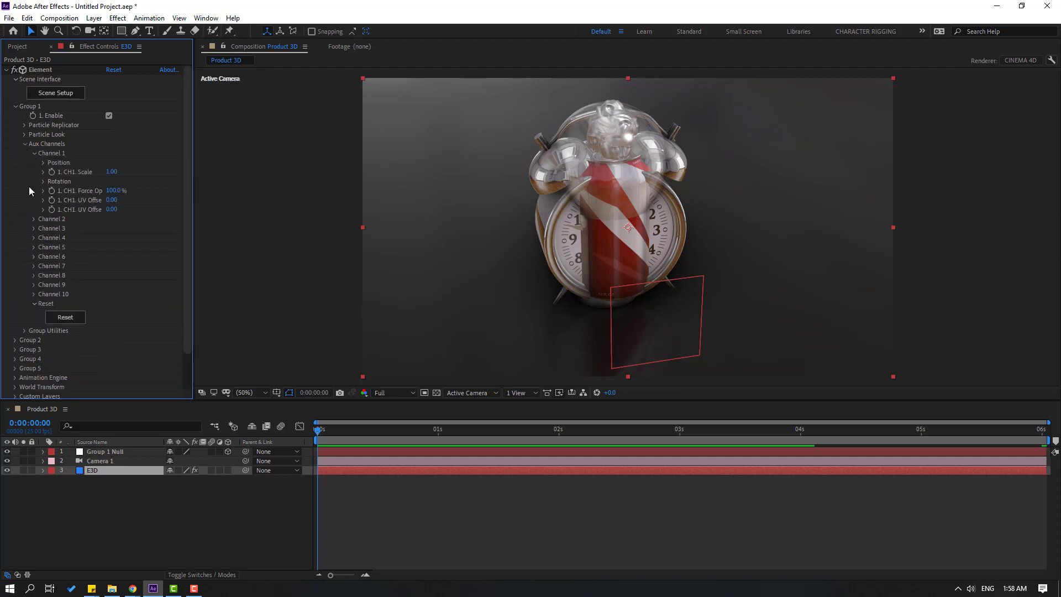
click(33, 220)
click(32, 285)
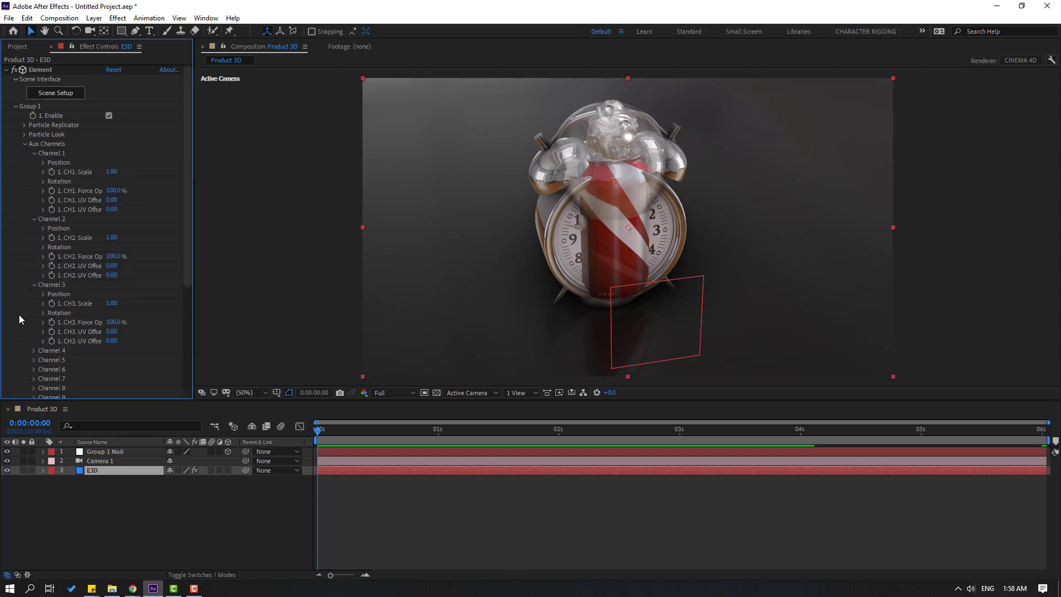
scroll(18, 314, down, 1)
click(31, 326)
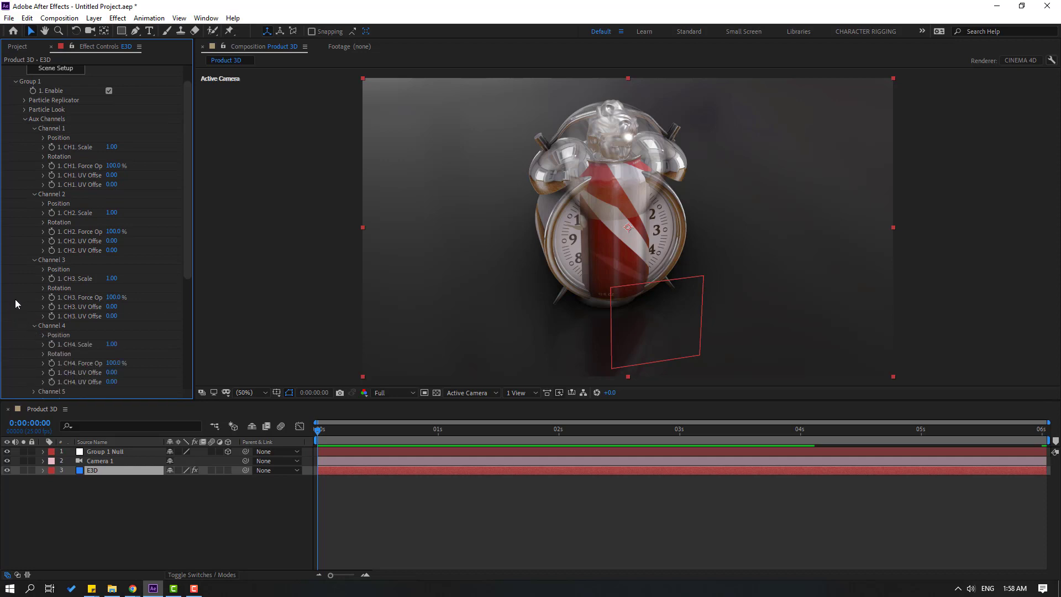
scroll(15, 299, down, 2)
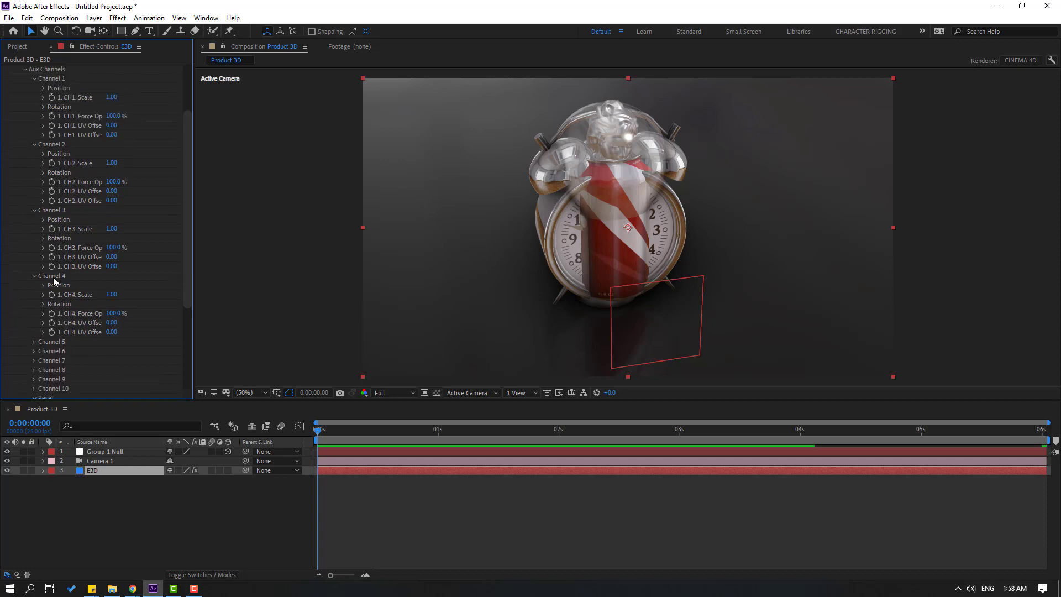
- Set Force Opacity to 0% on Channels 4, 3 and 2, hiding can, bulb and bust
click(113, 313)
text(0)
key(Return)
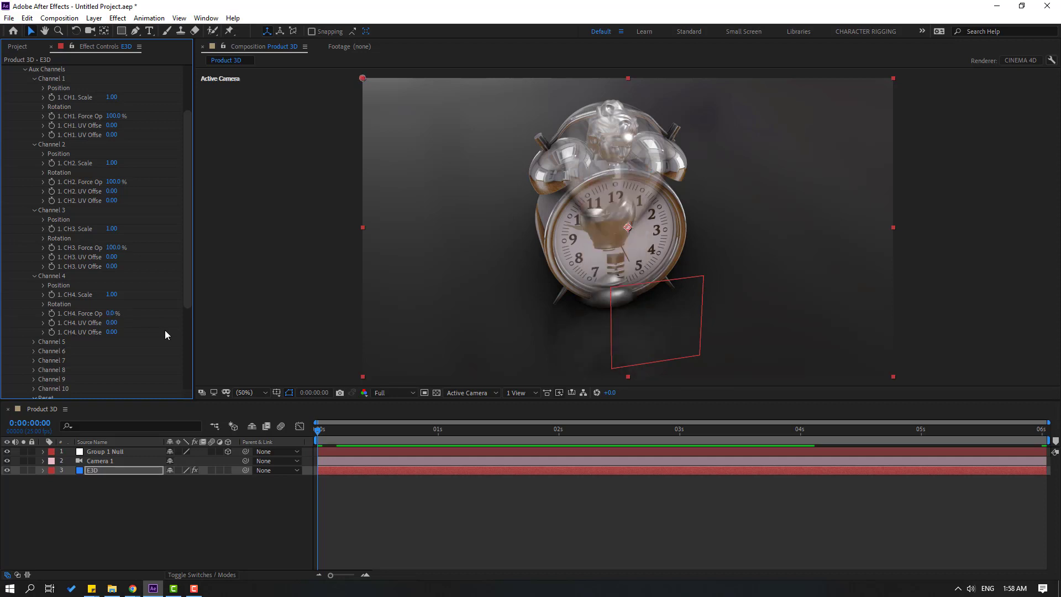
scroll(105, 301, up, 2)
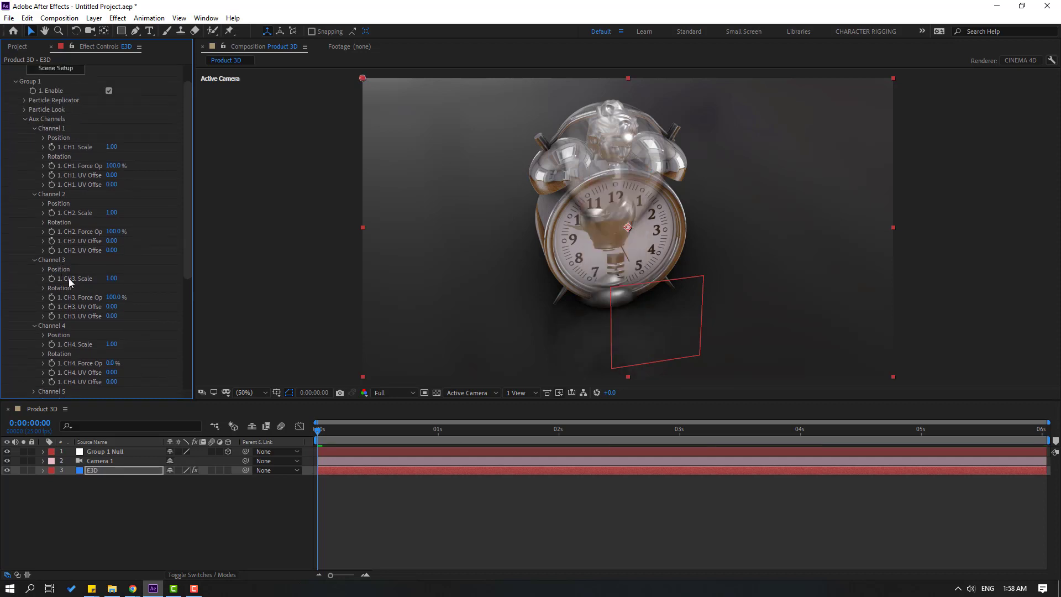
click(113, 297)
text(0)
key(Return)
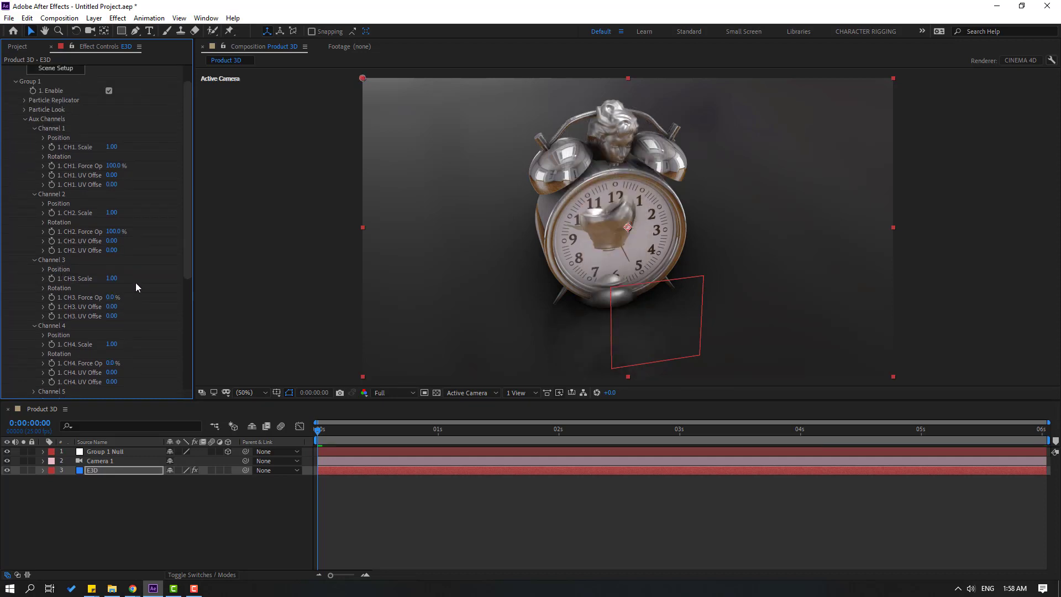
scroll(77, 257, up, 1)
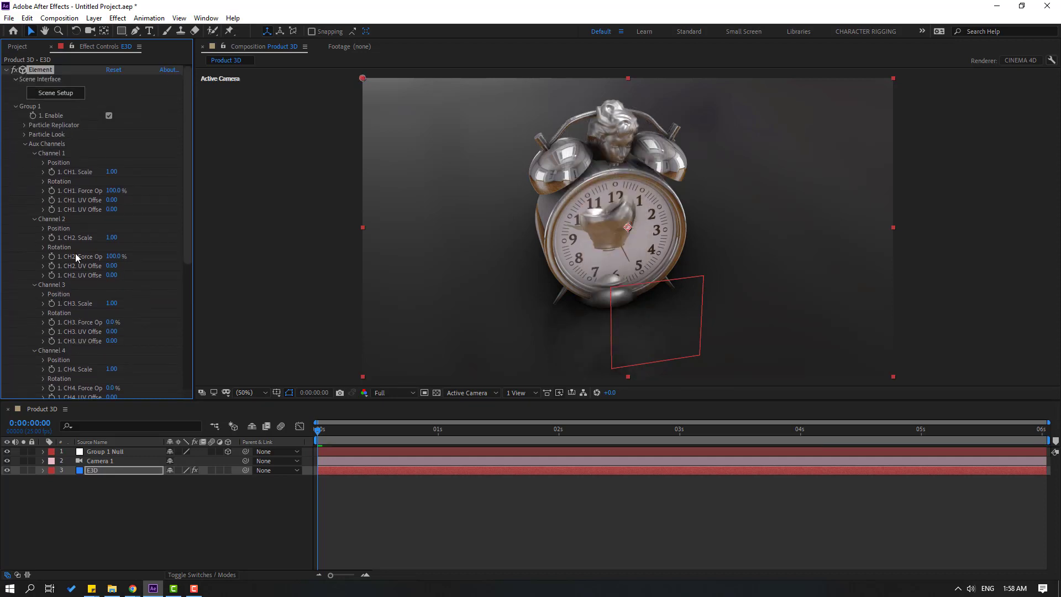
click(114, 256)
text(0)
key(Return)
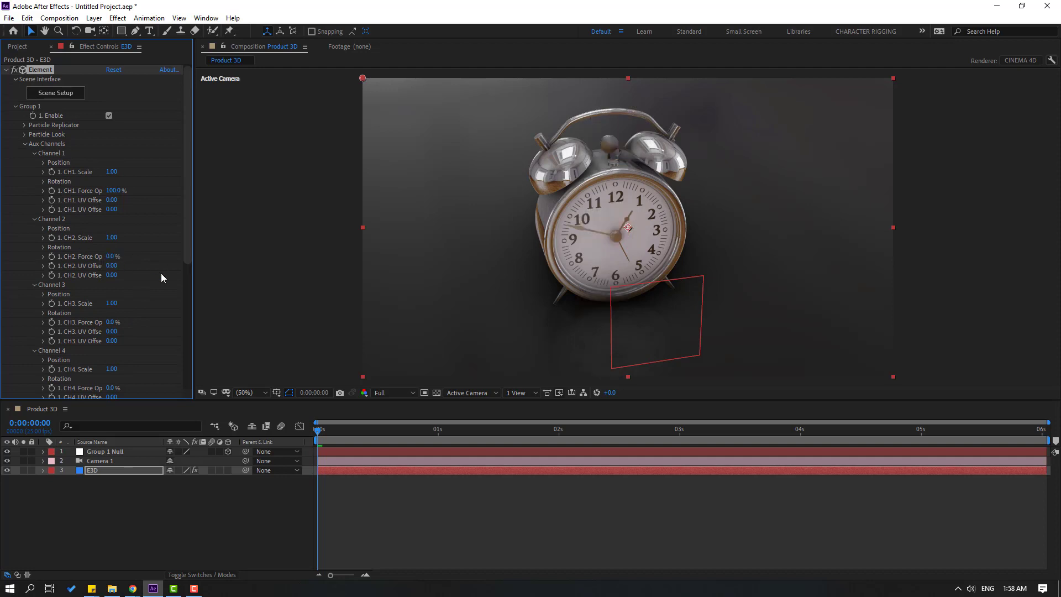
- Keyframe Channel 1 Force Opacity, then set it to 0% at frame 12
drag(319, 430, 371, 437)
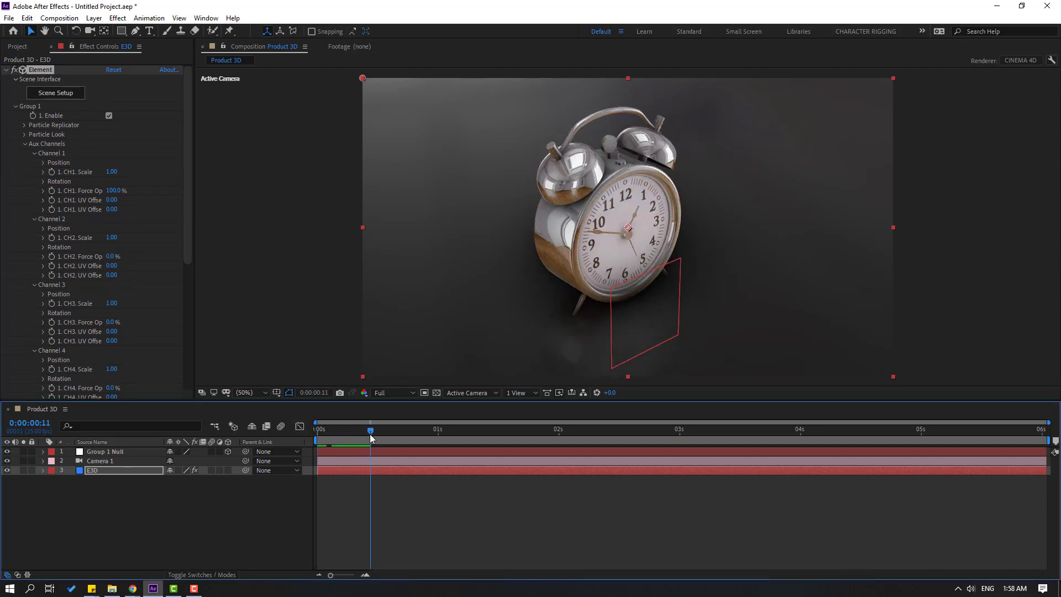
click(52, 192)
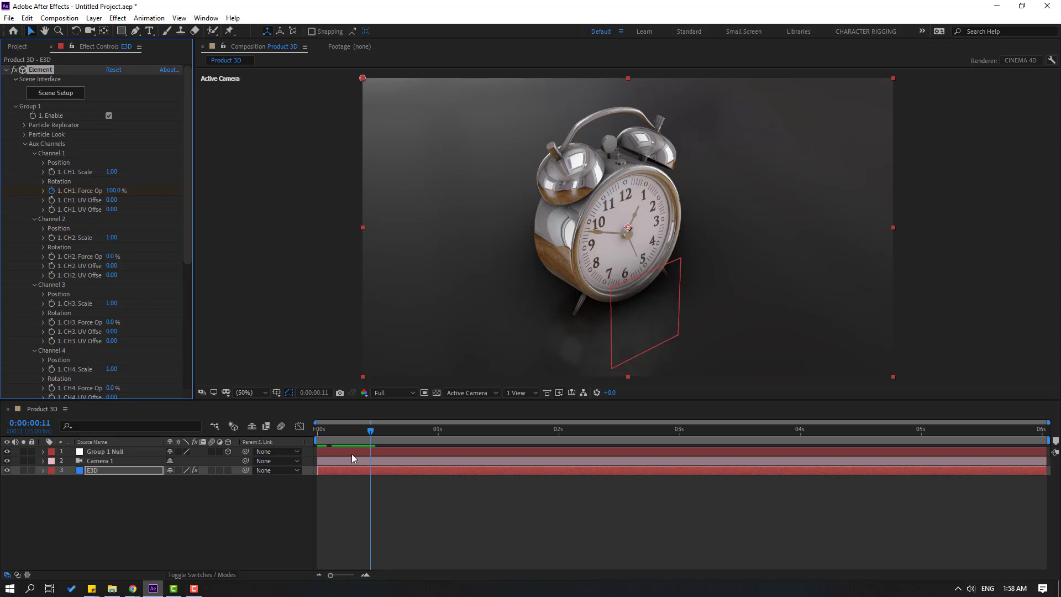
click(316, 392)
text(+)
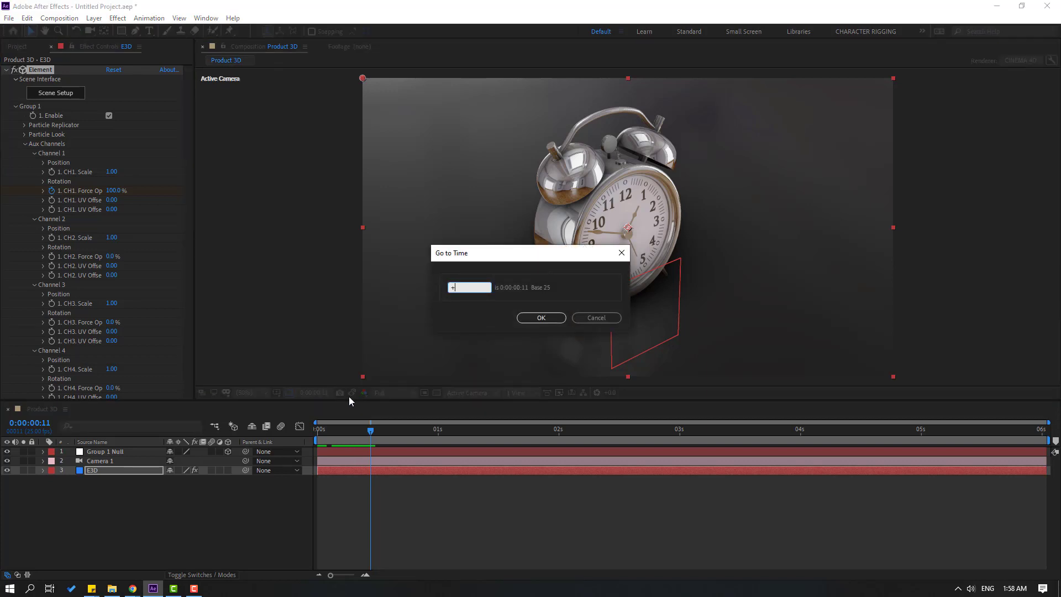
text(1)
click(541, 314)
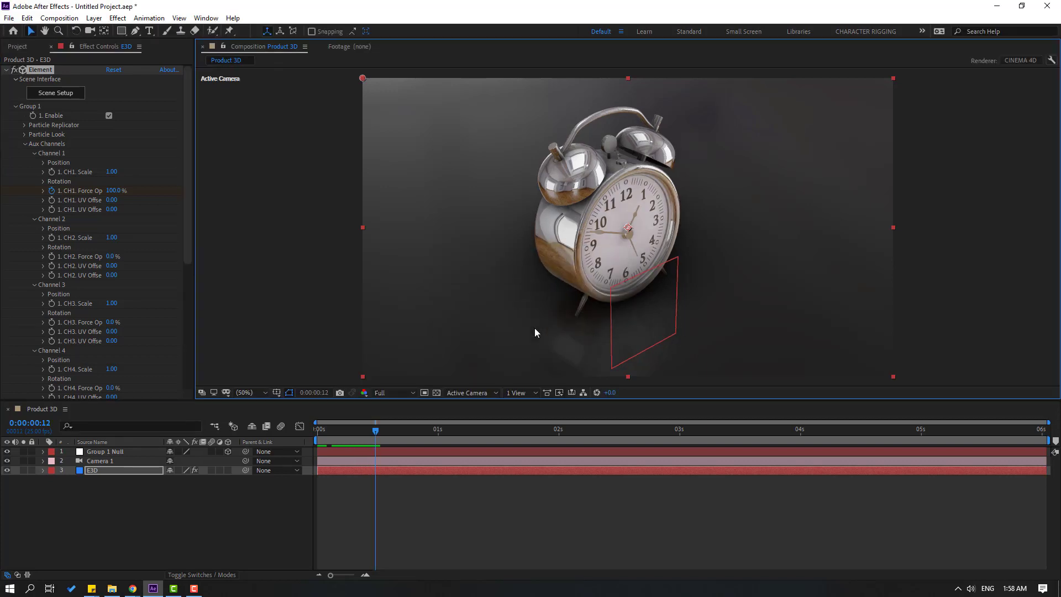
click(113, 190)
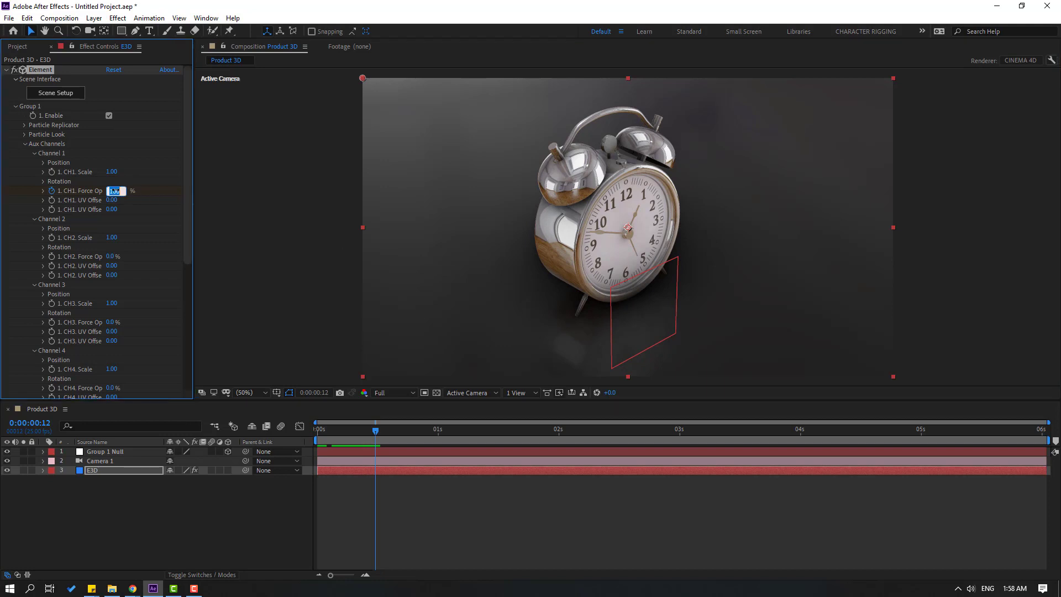
text(0)
key(Return)
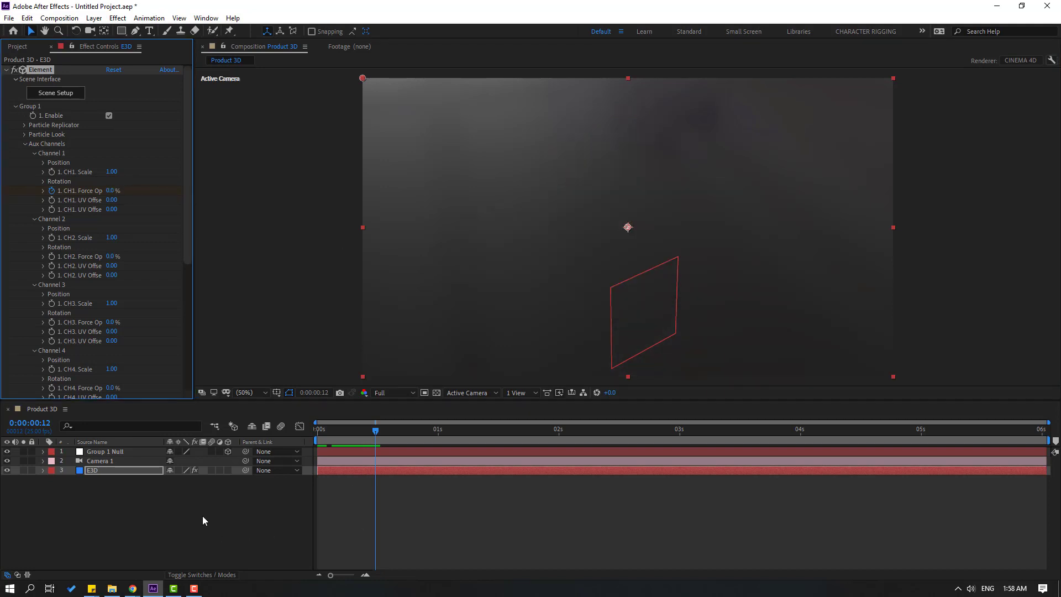
- Key Channel 2 Force Opacity at 0% at frame 11 and 100% at frame 12
click(102, 473)
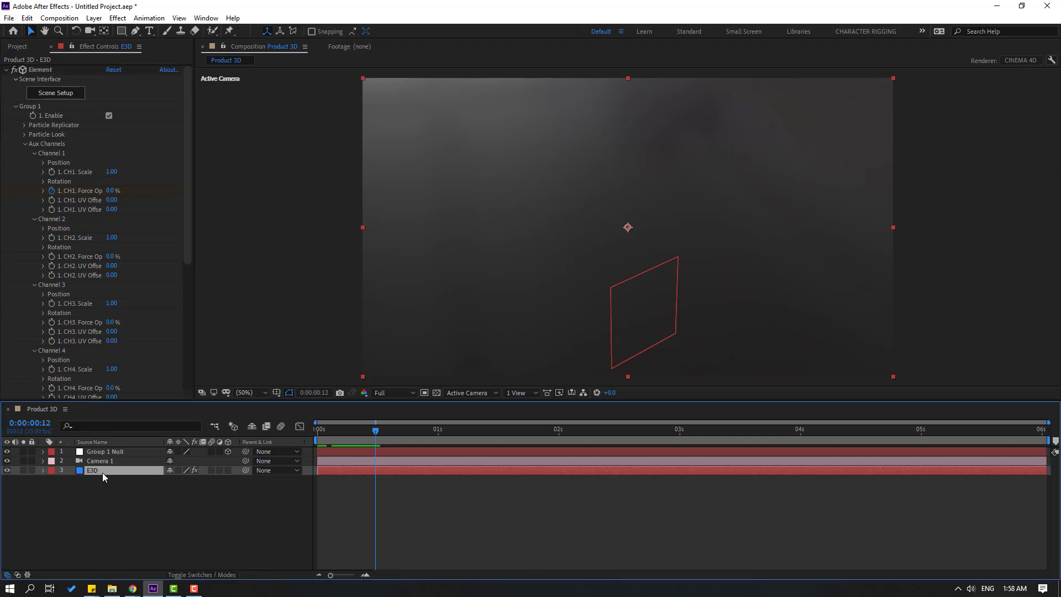
key(u)
drag(375, 433, 370, 435)
scroll(412, 491, up, 10)
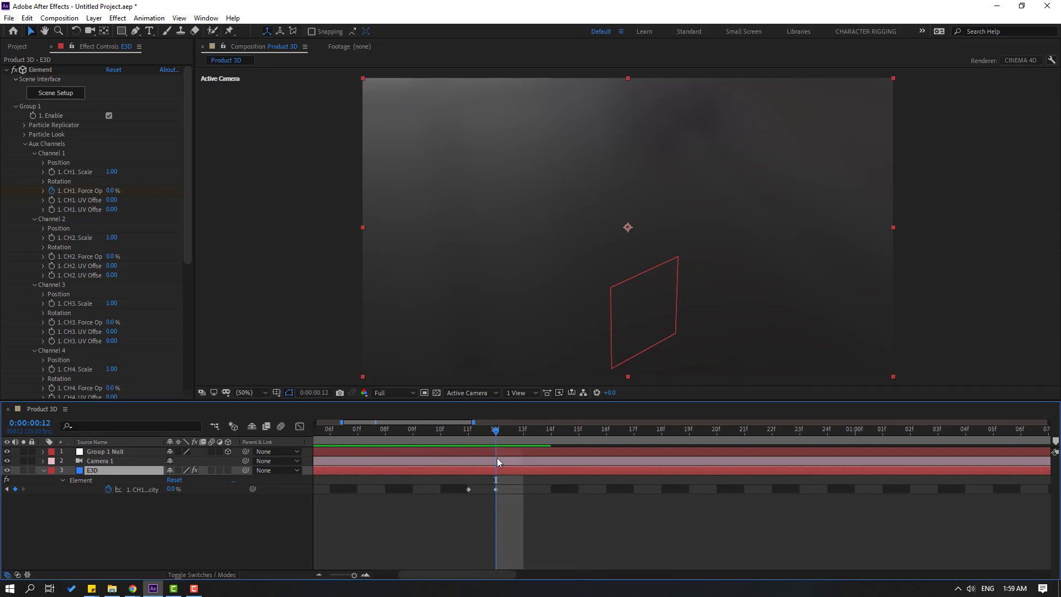
click(478, 436)
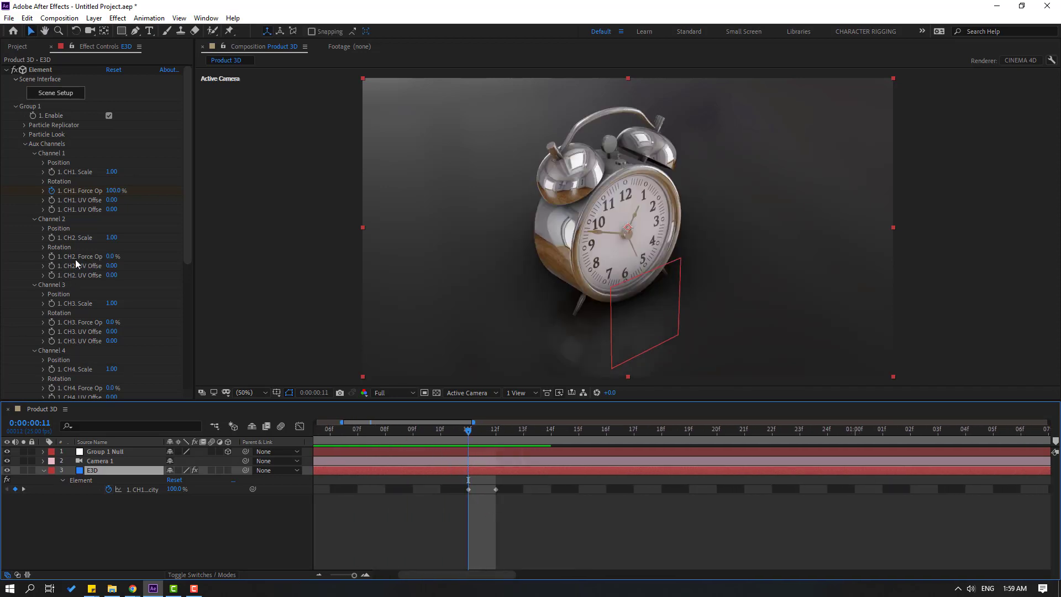
click(54, 256)
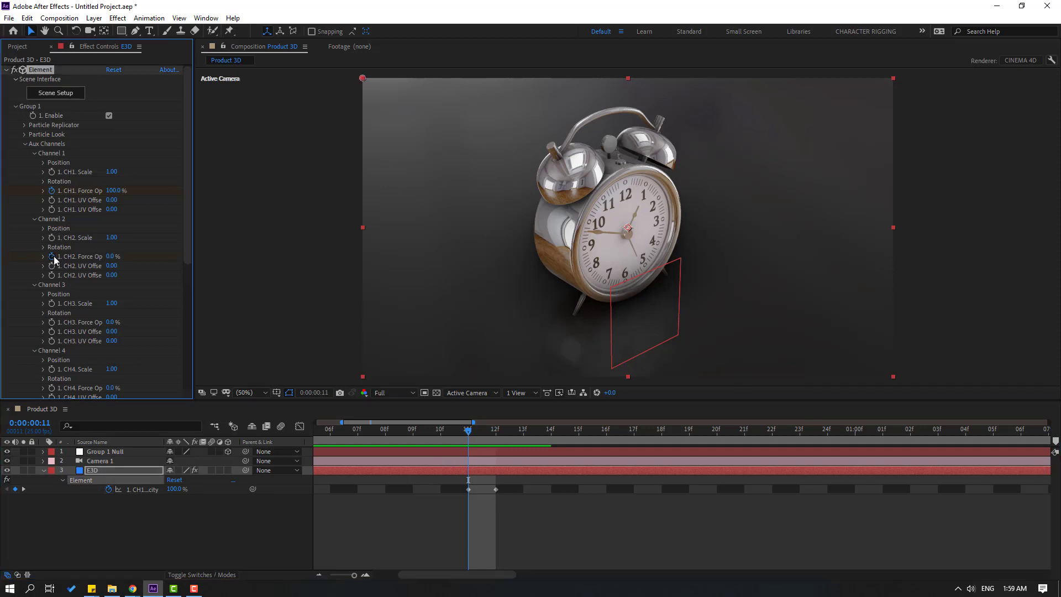
drag(469, 431, 496, 434)
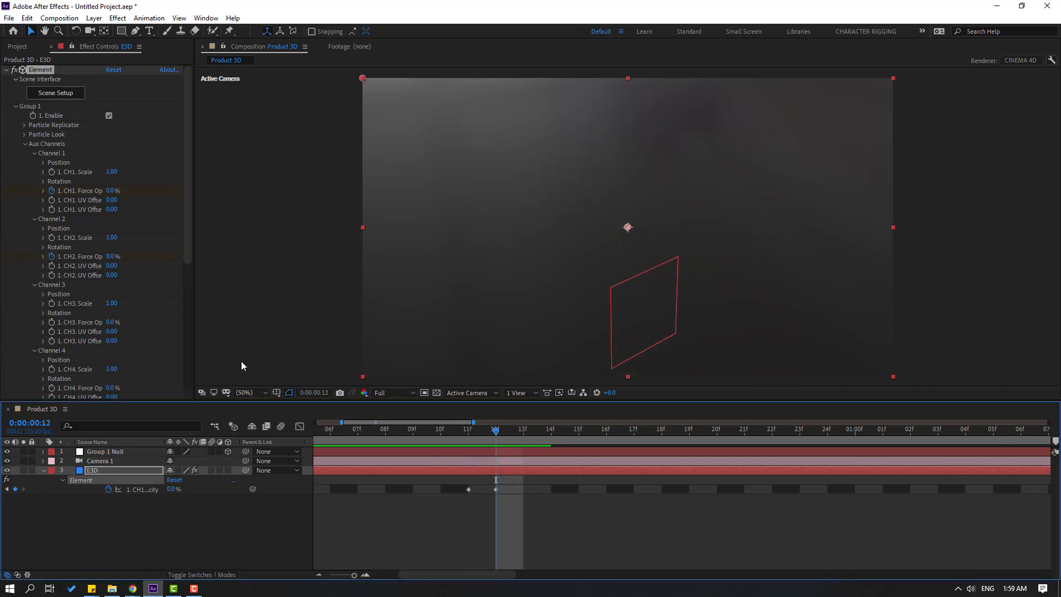
click(111, 256)
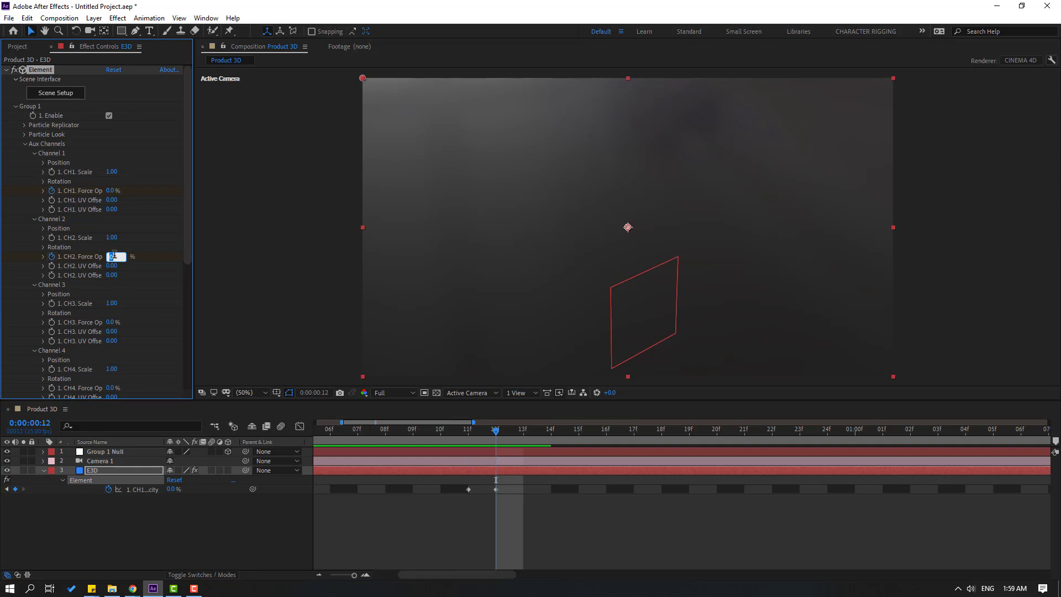
text(100)
key(Return)
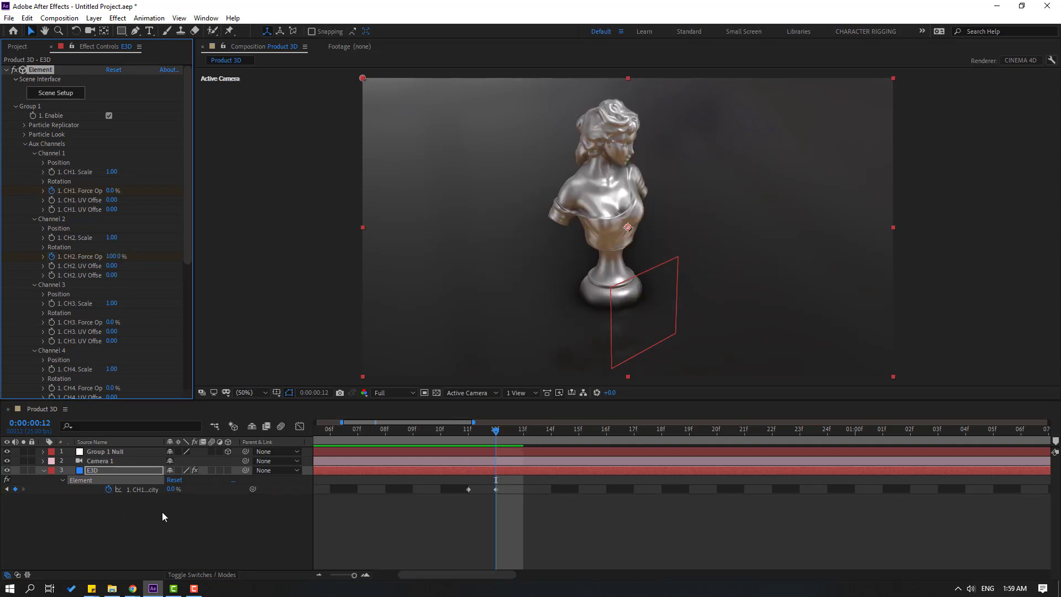
- Show the keyframed CH1 and CH2 properties, preview the 6-second timeline, and scrub to the bust
click(89, 474)
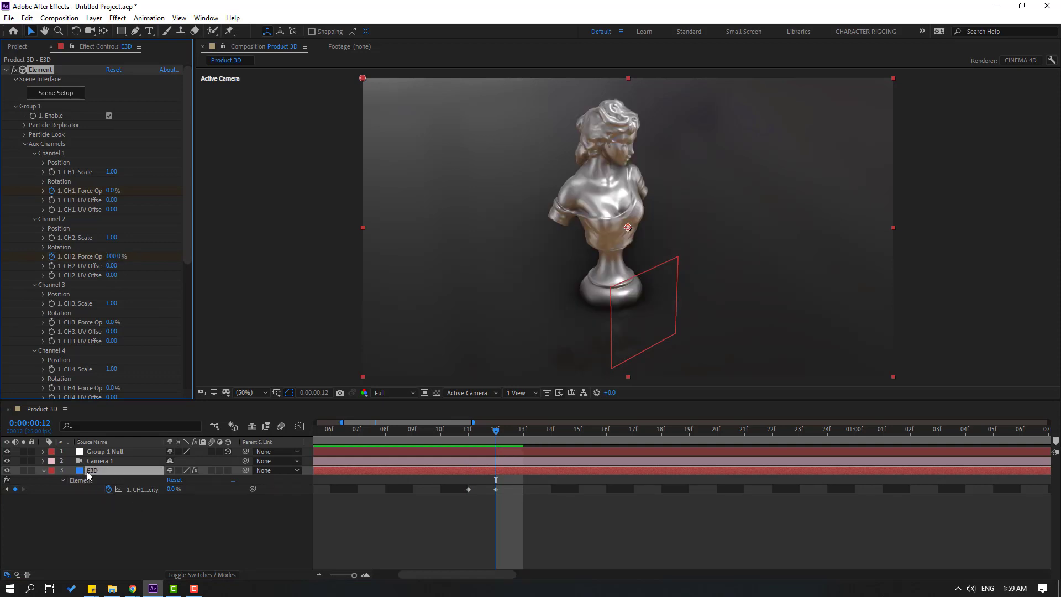
key(u)
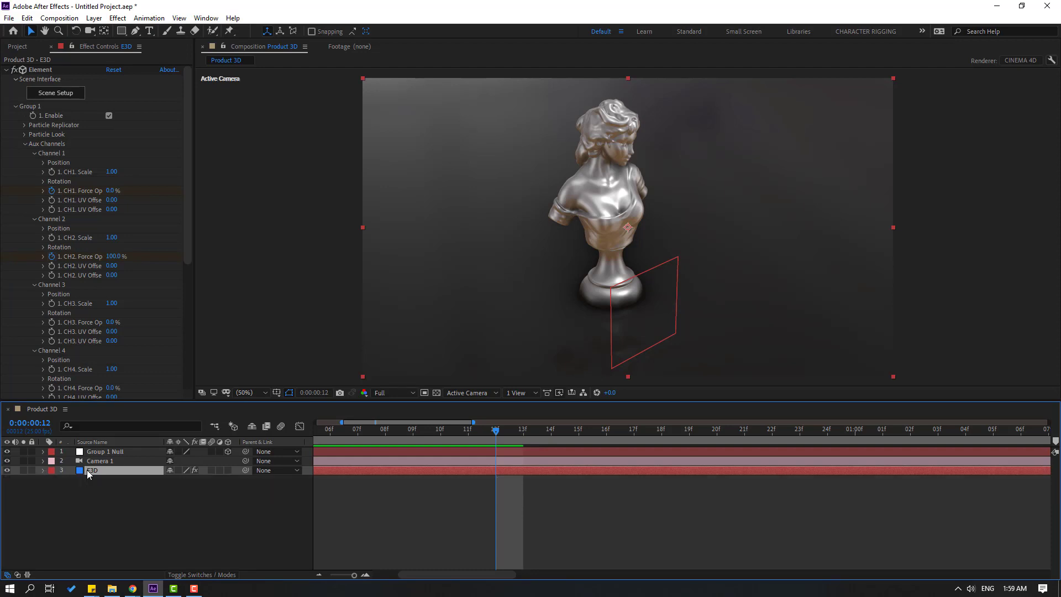
key(u)
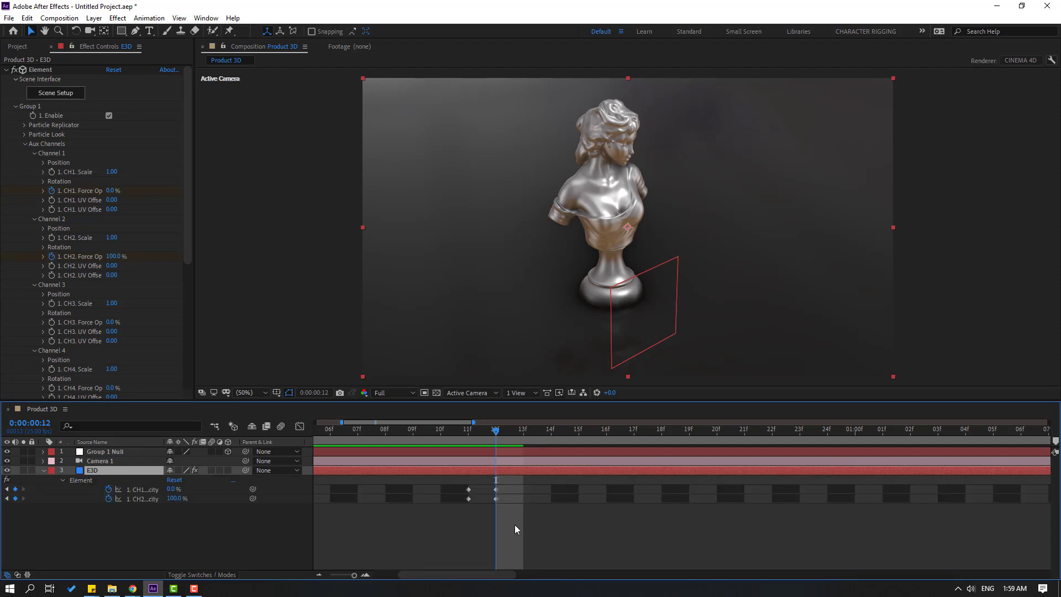
key(Page_Up)
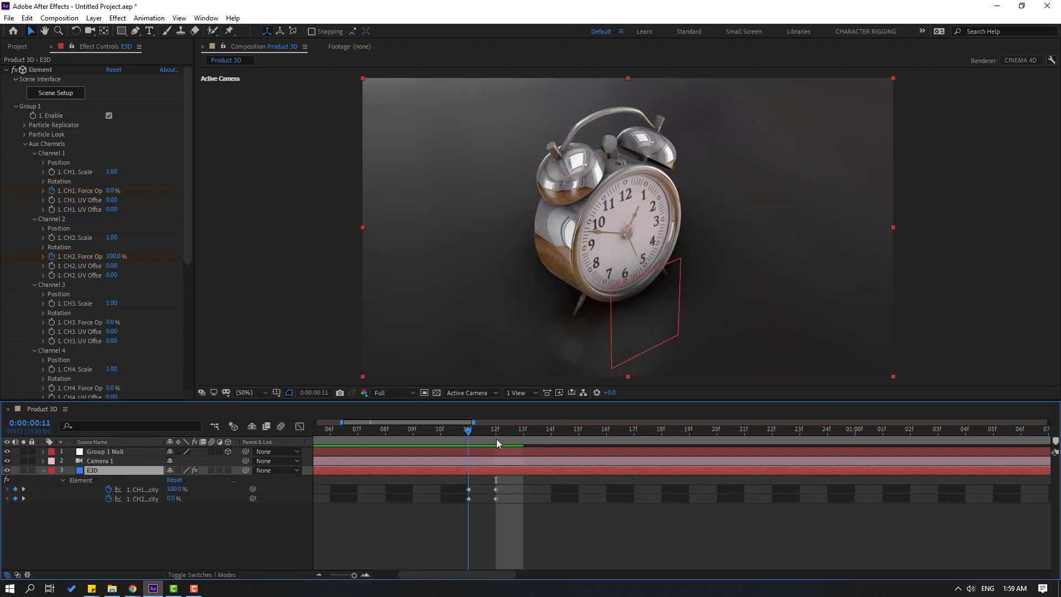
key(semicolon)
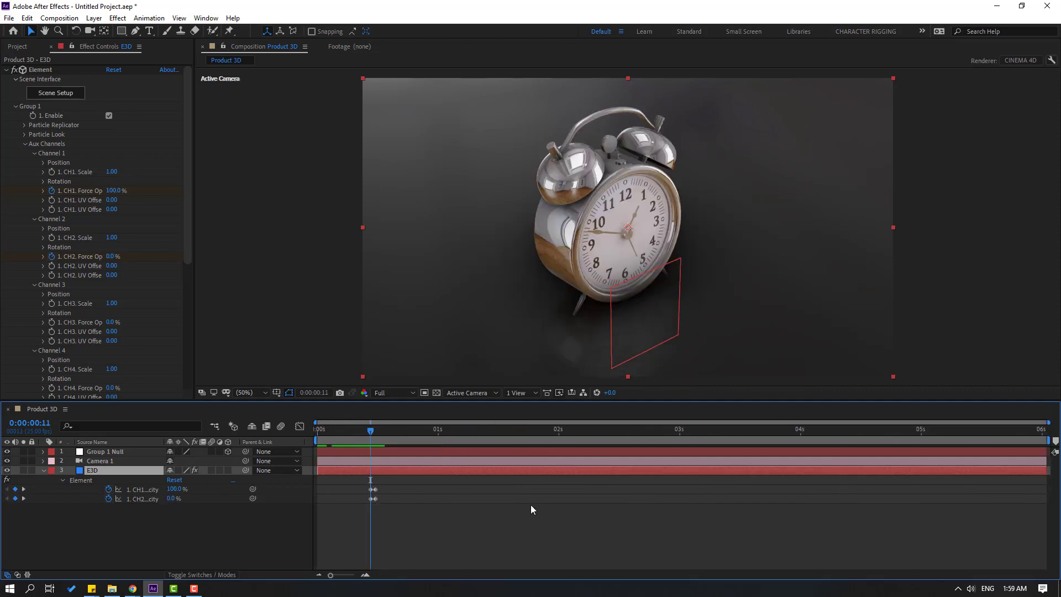
key(space)
drag(371, 430, 452, 435)
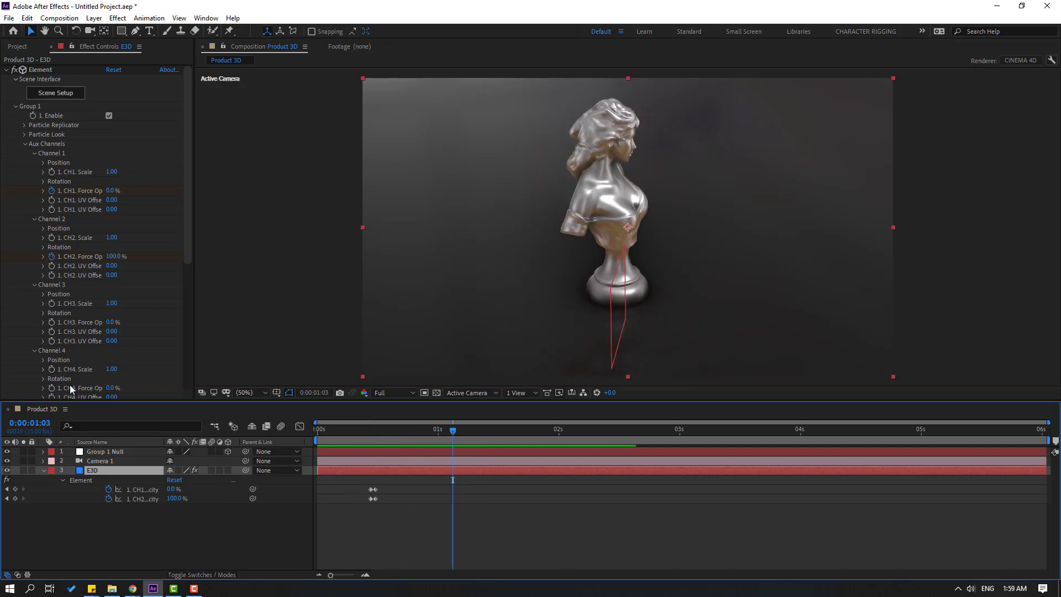
scroll(75, 349, down, 1)
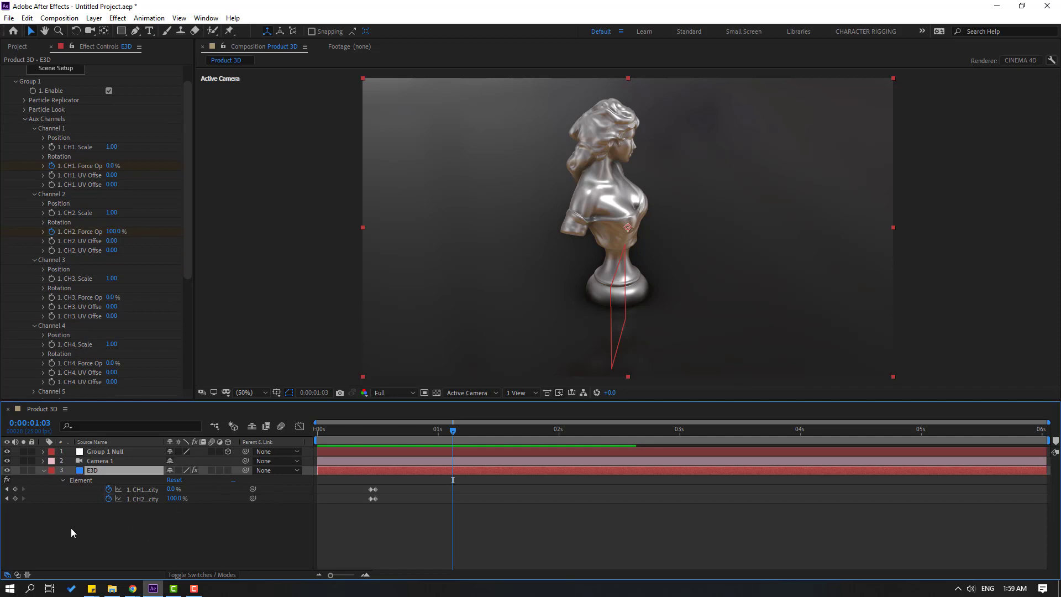
- Key Channel 2 Force Opacity at 0:00:01:03 and drop it to 0% at 0:00:01:04
click(15, 499)
key(Page_Down)
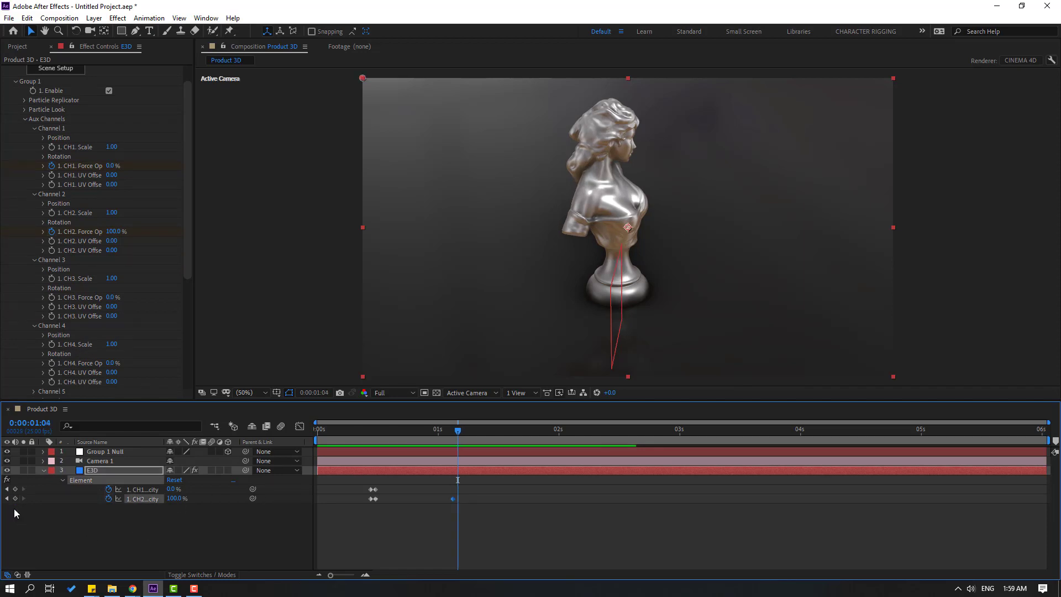
click(173, 499)
text(0)
key(Return)
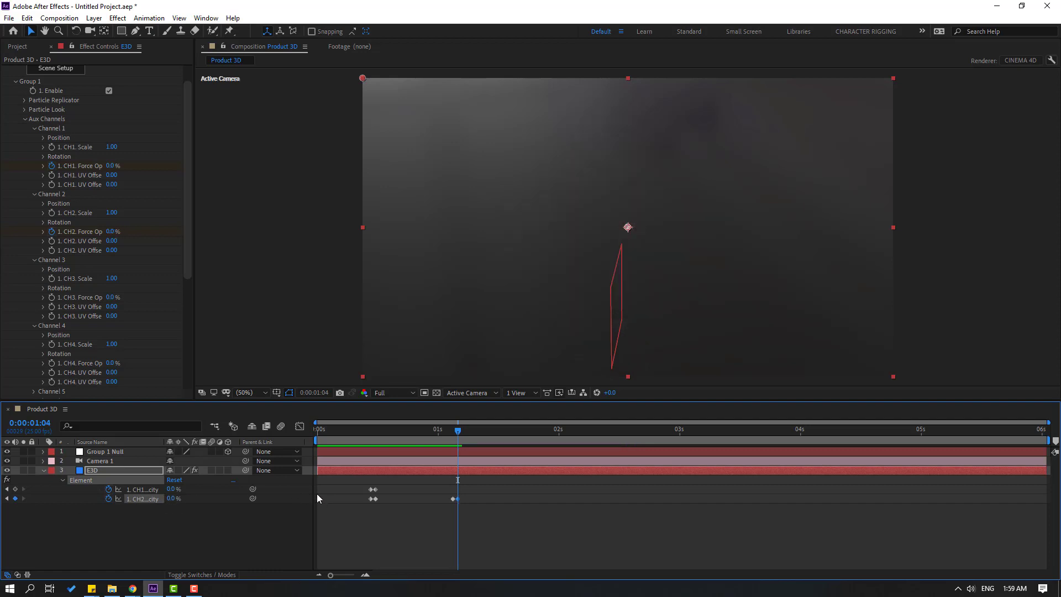
- Key Channel 3 Force Opacity up to 100% at 0:00:01:04 and preview the clock-bust-bulb cycle
key(Page_Up)
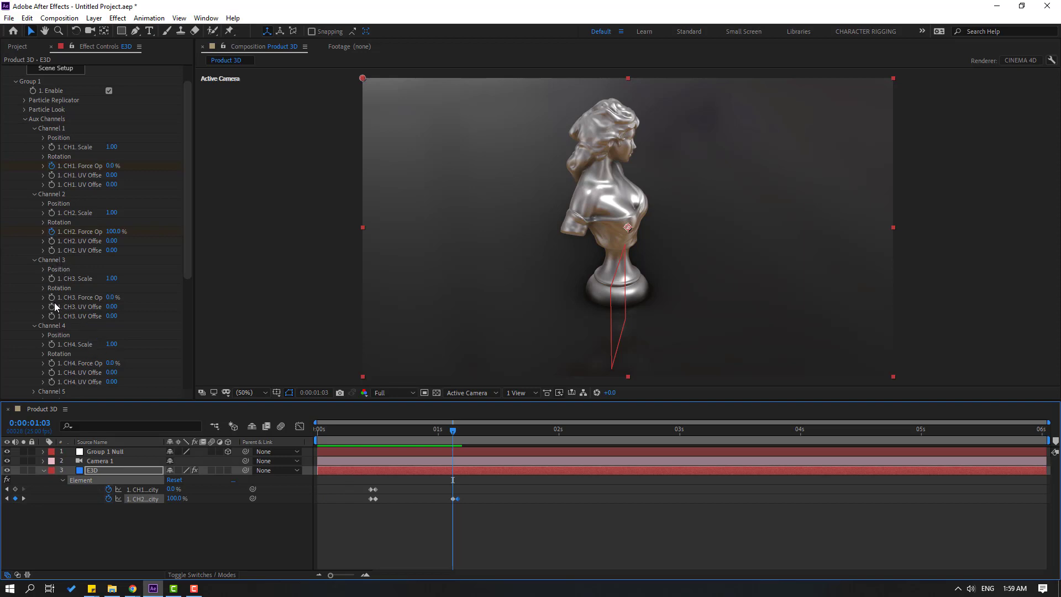
click(52, 299)
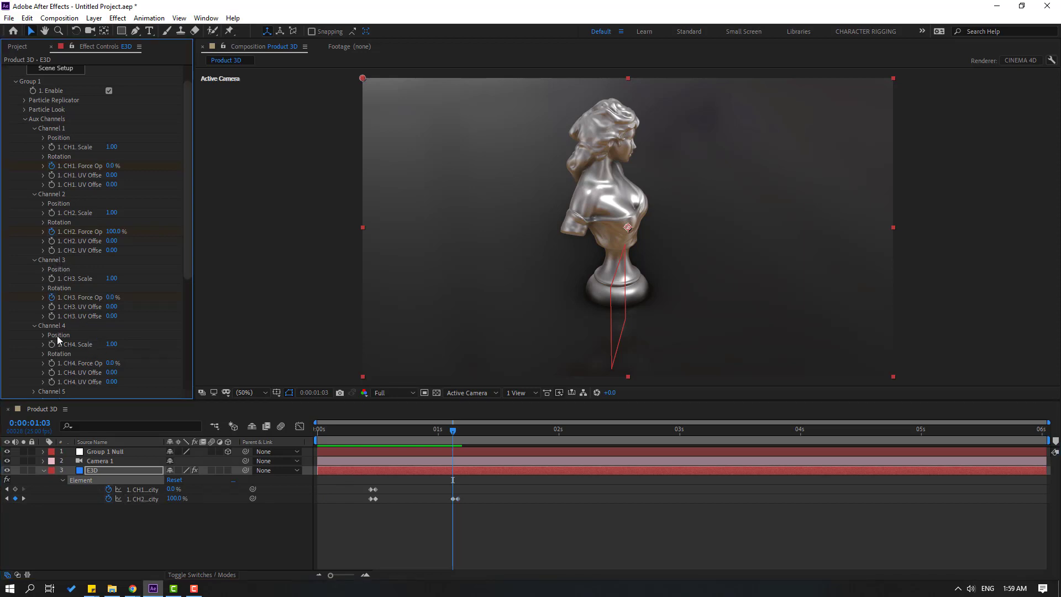
key(Page_Down)
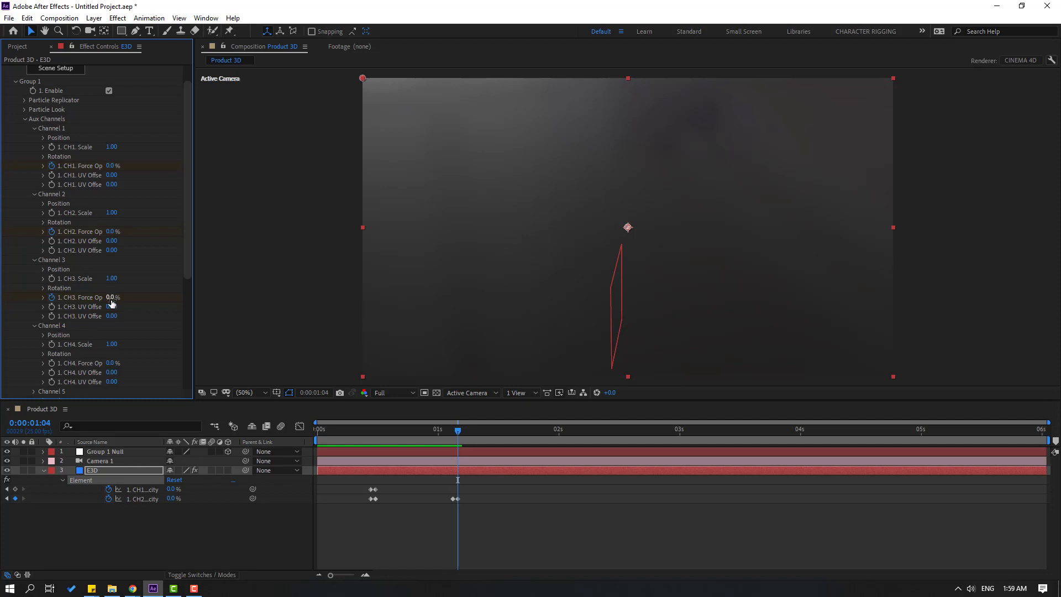
text(100)
key(Return)
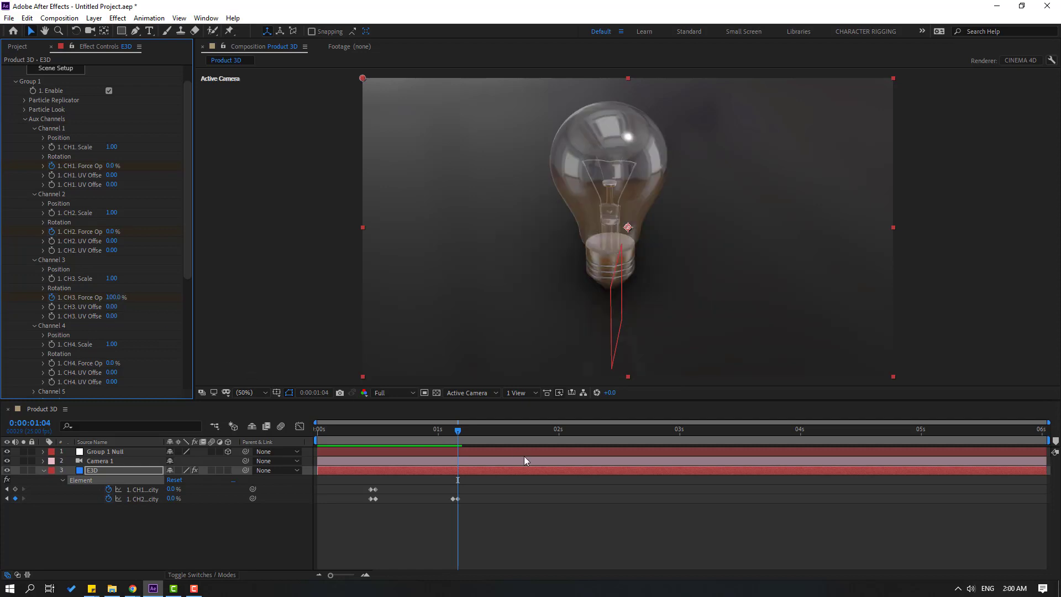
drag(439, 427, 380, 430)
key(space)
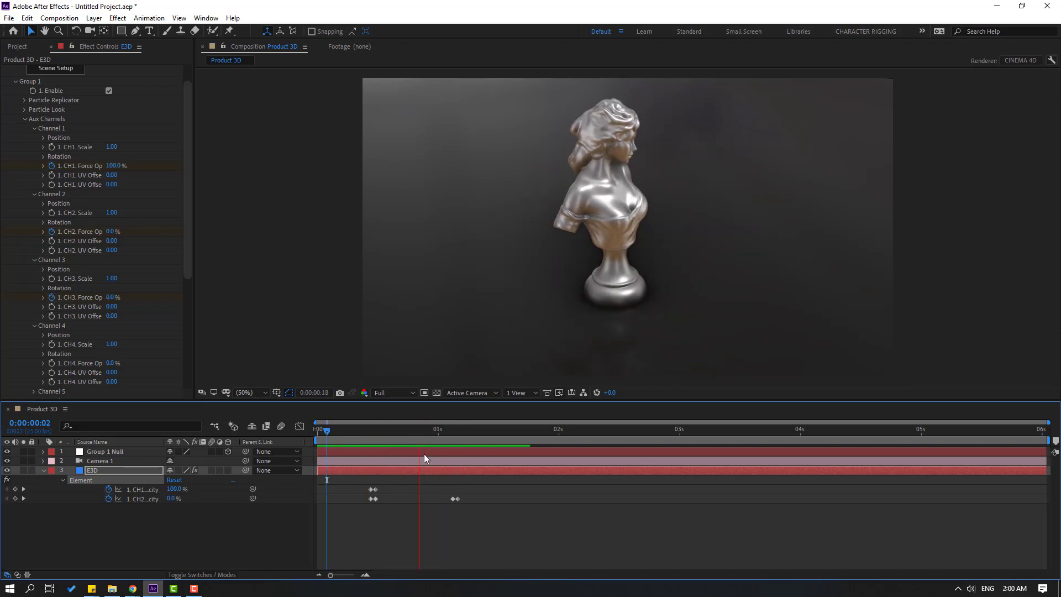
- Stop the preview, filter E3D to its keyframed channel opacities, and move to 0:00:01:20
click(442, 429)
click(92, 471)
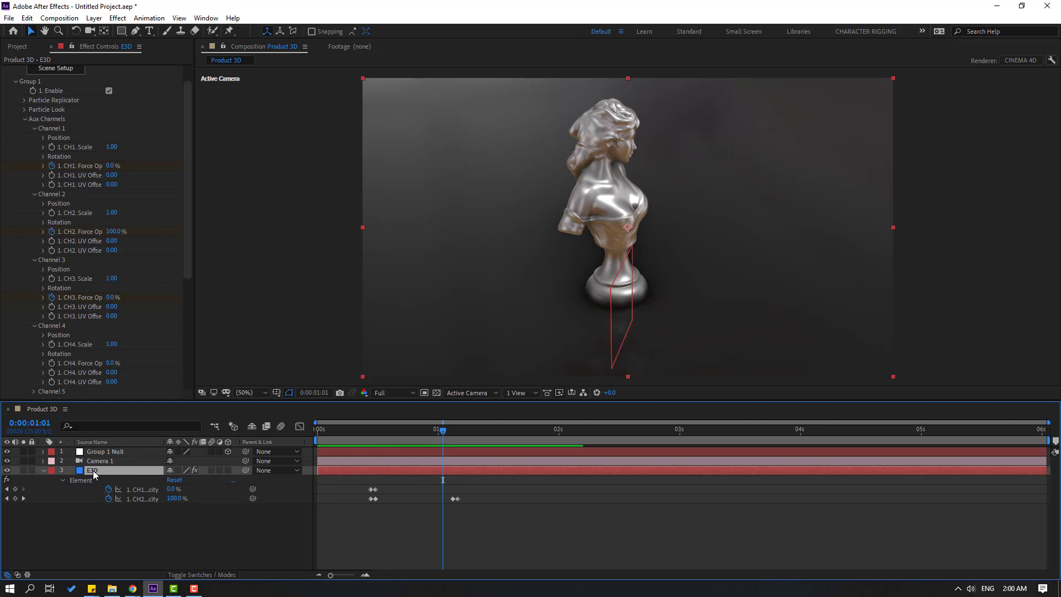
key(e)
key(e)
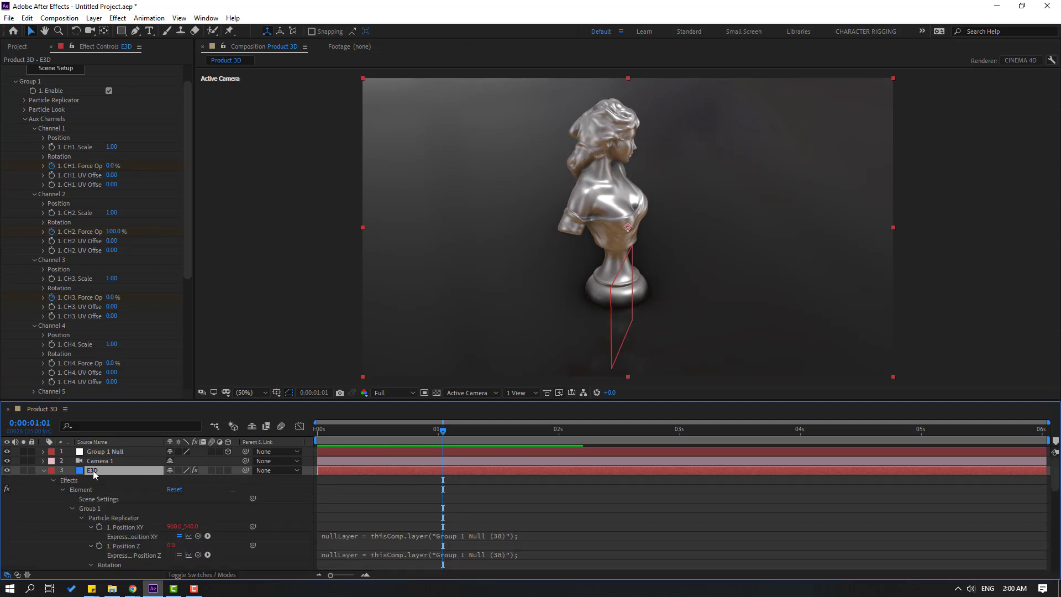
key(u)
drag(521, 435, 534, 436)
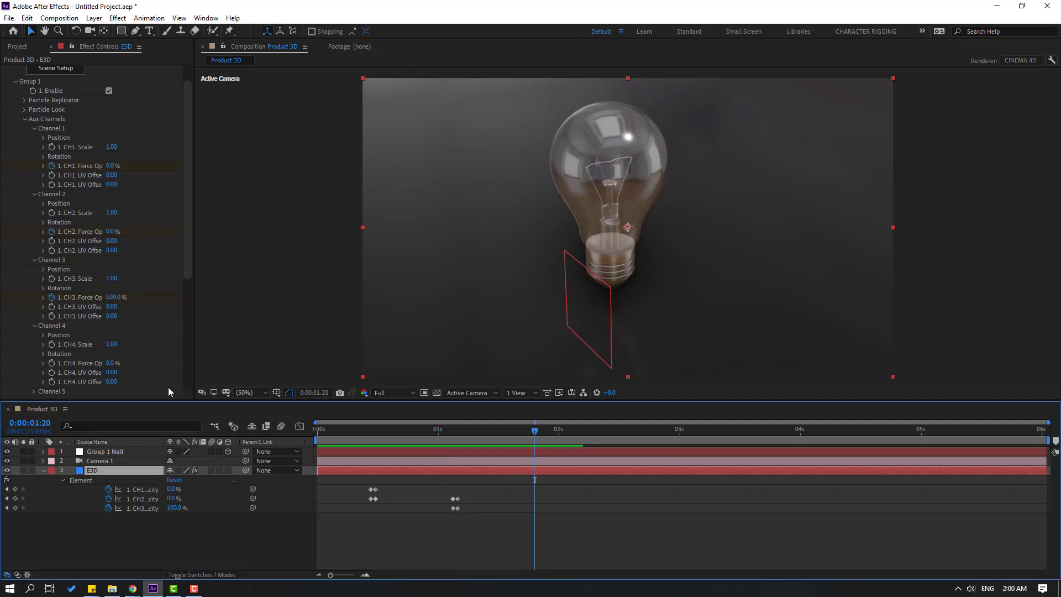
- Key Channel 3 Force Opacity at 0:00:01:20 and drop it to 0% at 0:00:01:21
click(16, 508)
key(Page_Down)
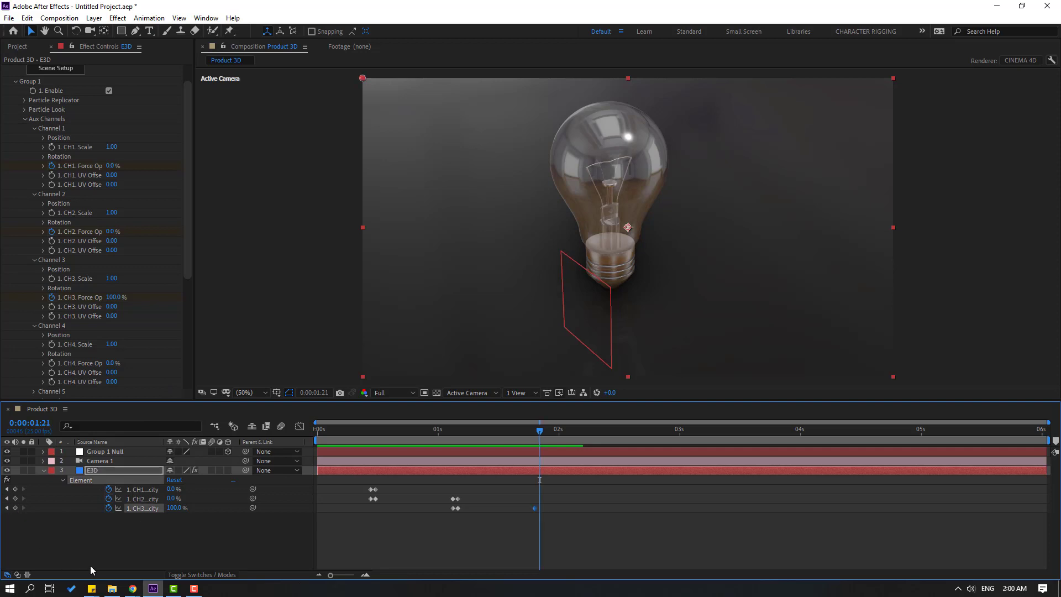
click(170, 509)
text(0)
key(Return)
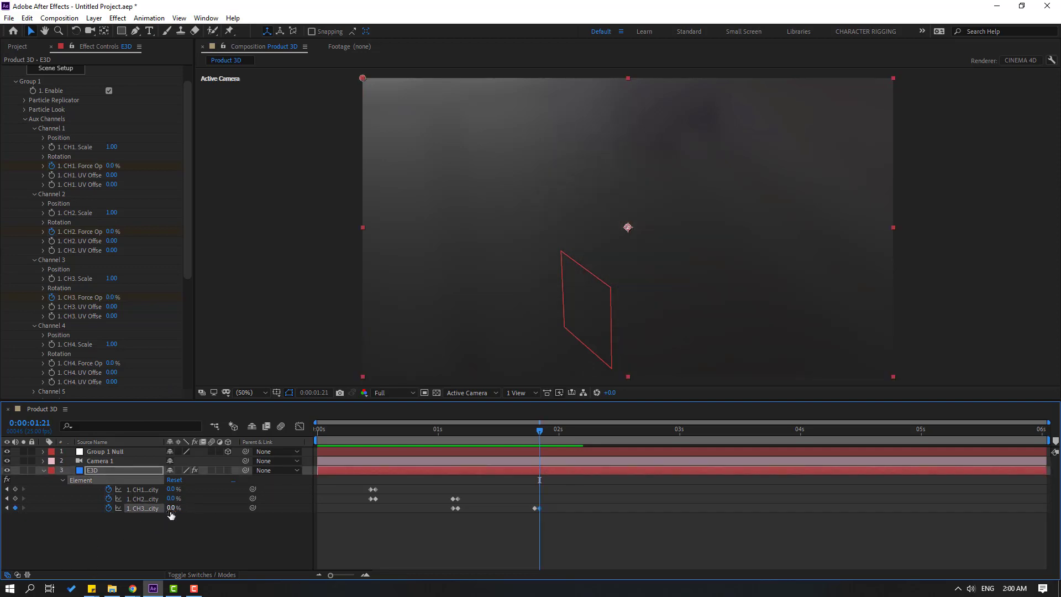
key(Page_Up)
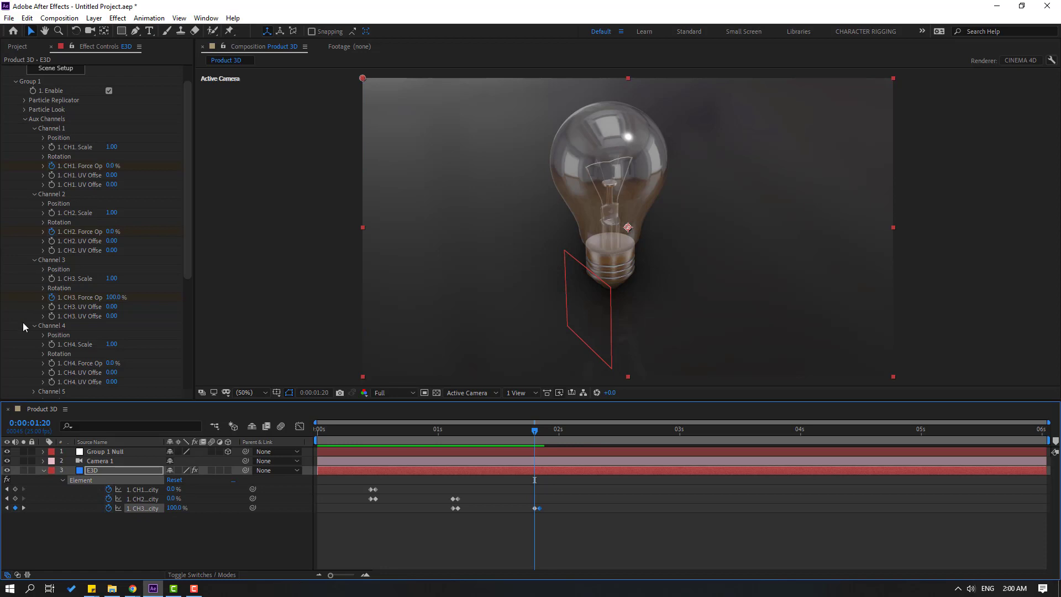
- Set Channel 4 Force Opacity to 100% at 0:00:01:21 and compare the bulb and can frames
scroll(57, 364, down, 1)
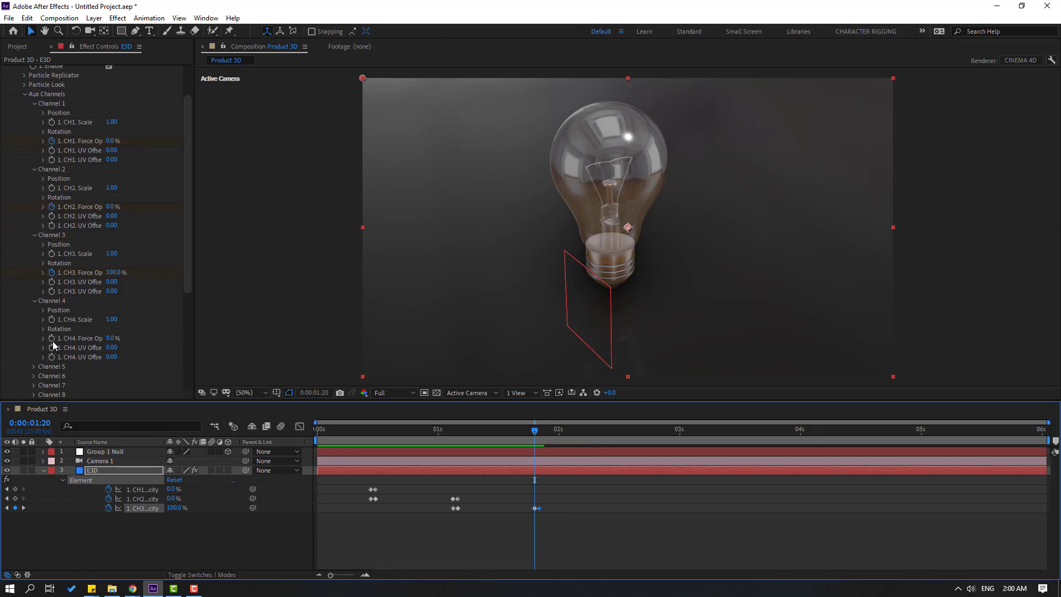
click(53, 342)
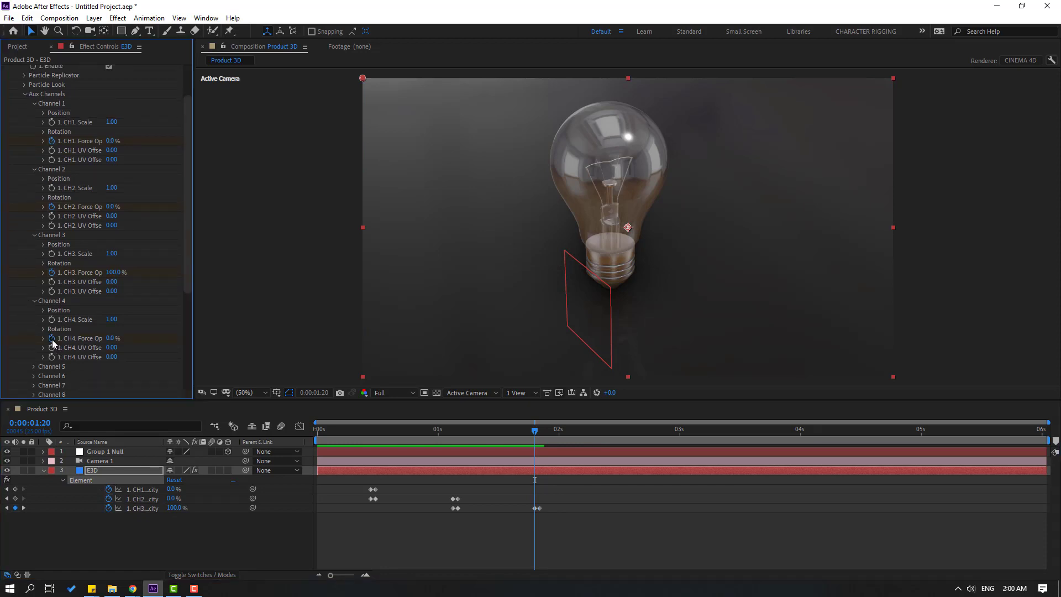
key(Page_Down)
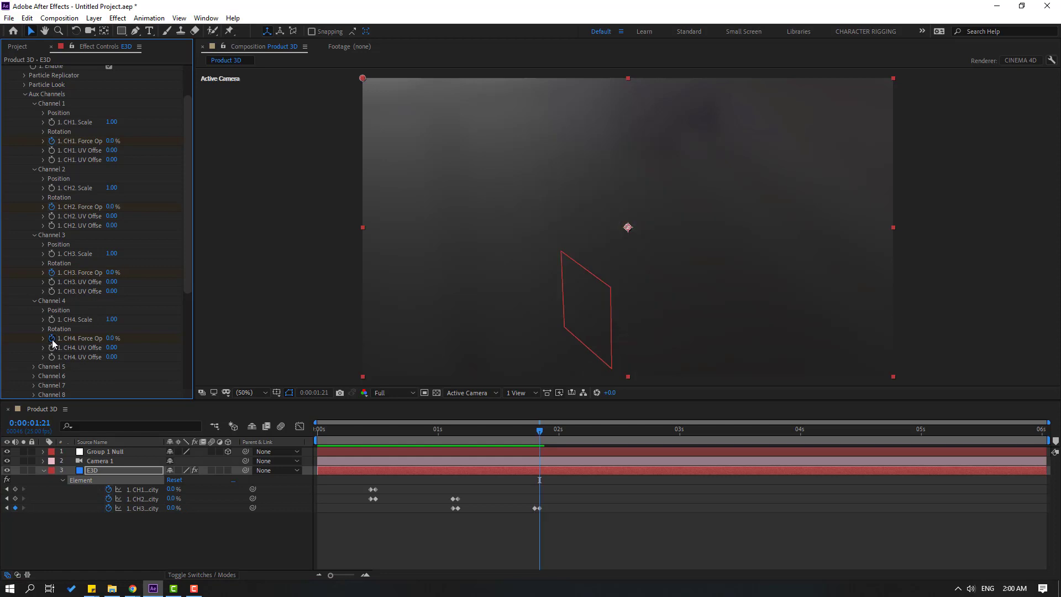
click(112, 338)
text(100)
key(Return)
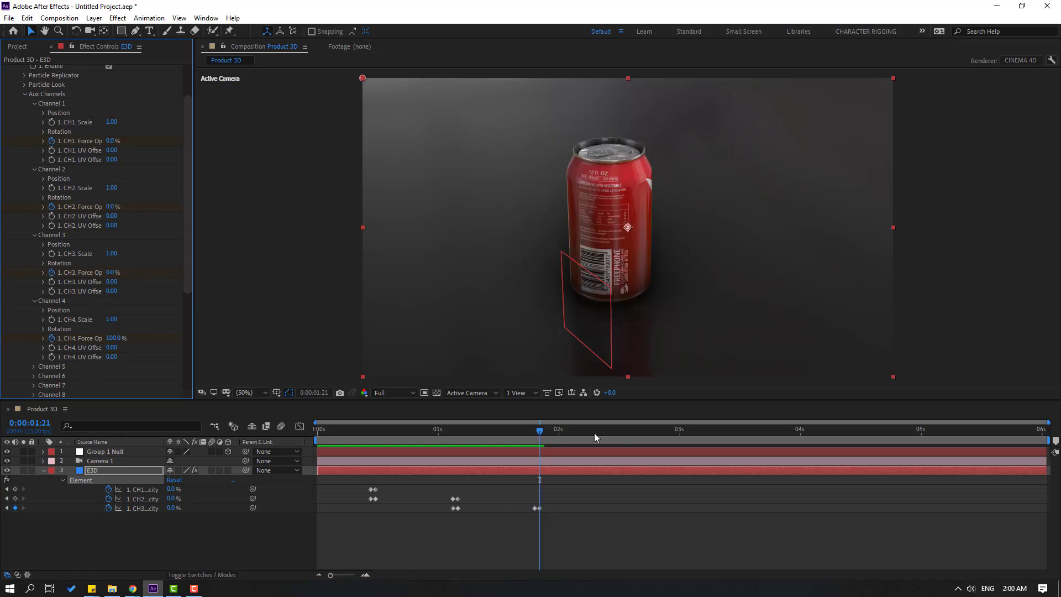
key(Page_Up)
key(Page_Down)
key(Page_Up)
key(Page_Down)
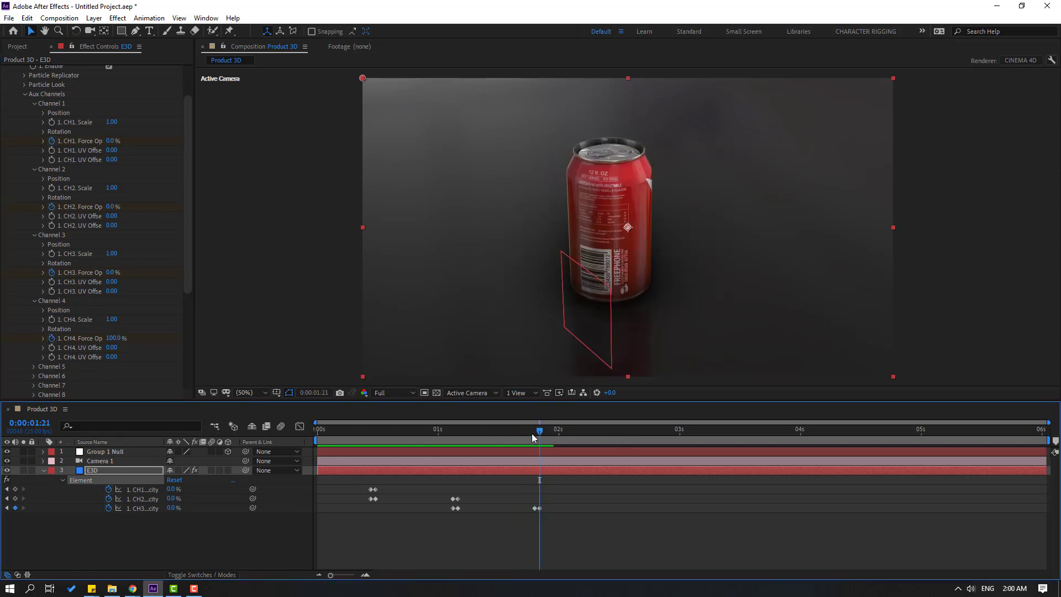
key(Page_Up)
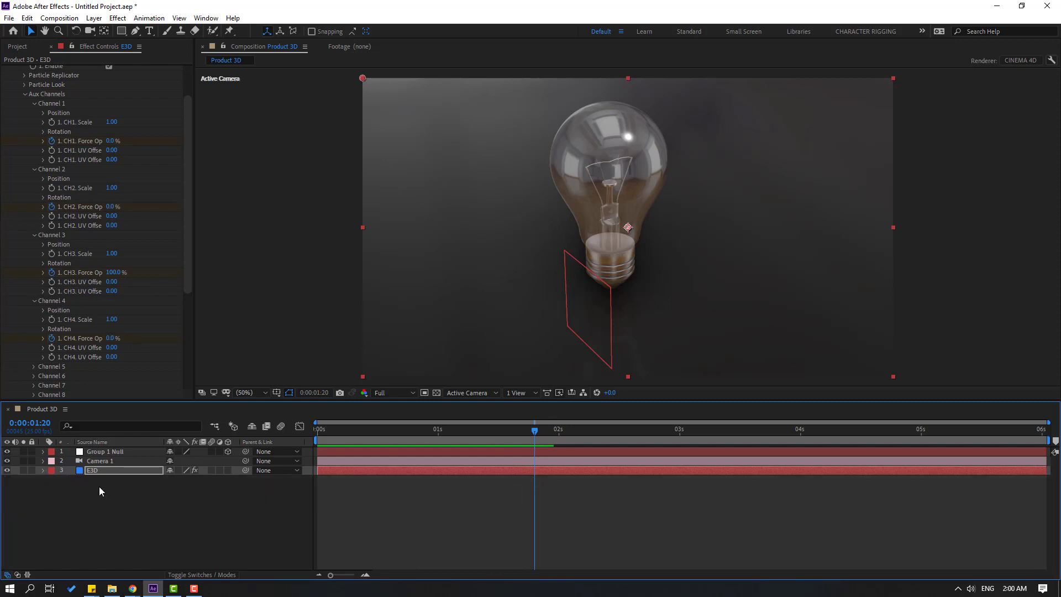
- Keyframe Channel 4 at 0:00:01:20, preview, and set it to 0% at 0:00:02:06
key(u)
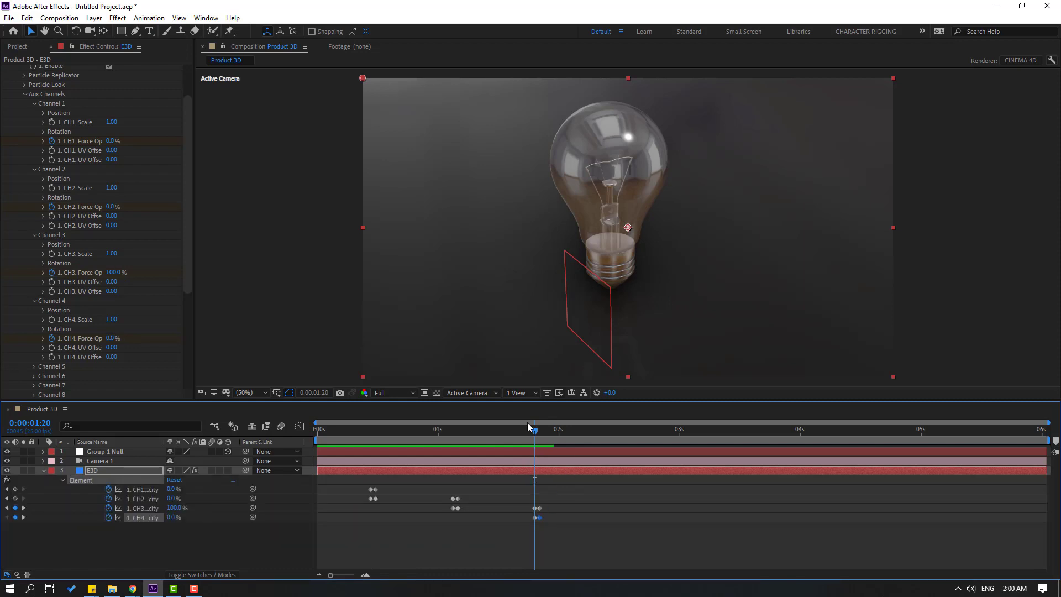
click(566, 433)
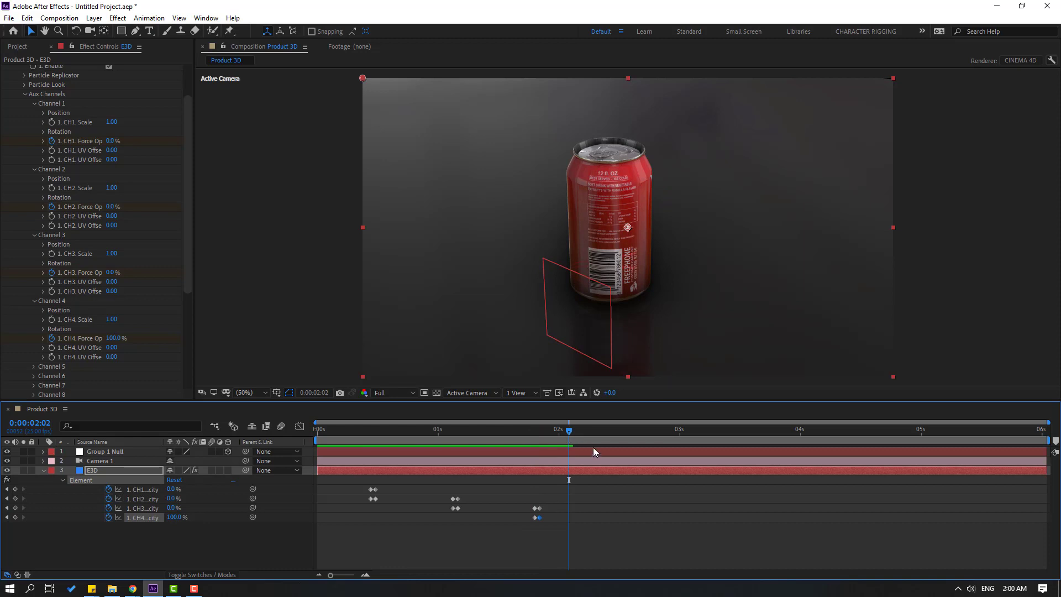
key(space)
click(549, 429)
drag(555, 432, 583, 433)
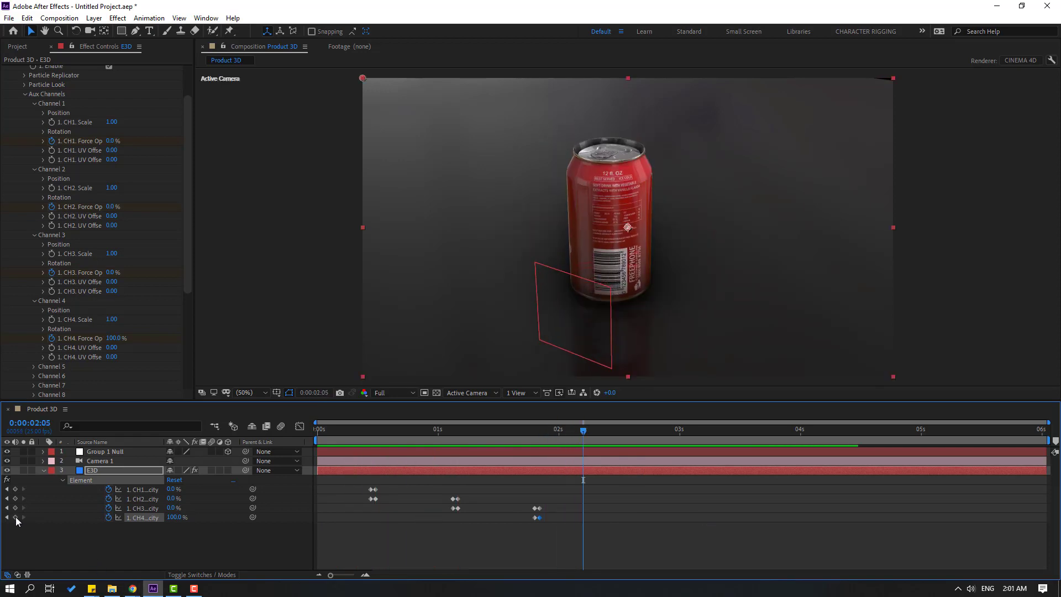
key(Page_Down)
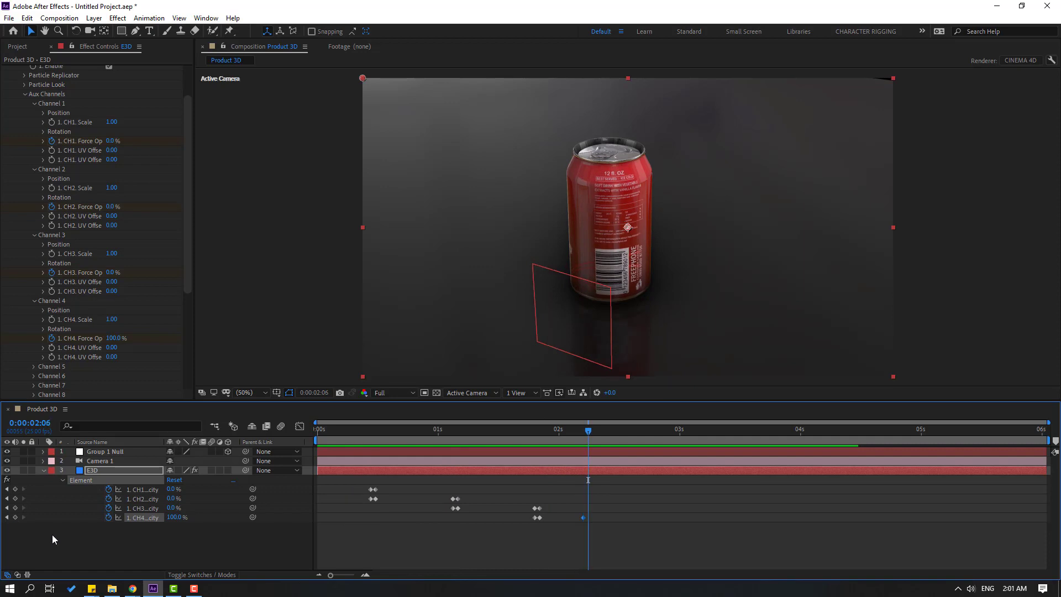
key(Return)
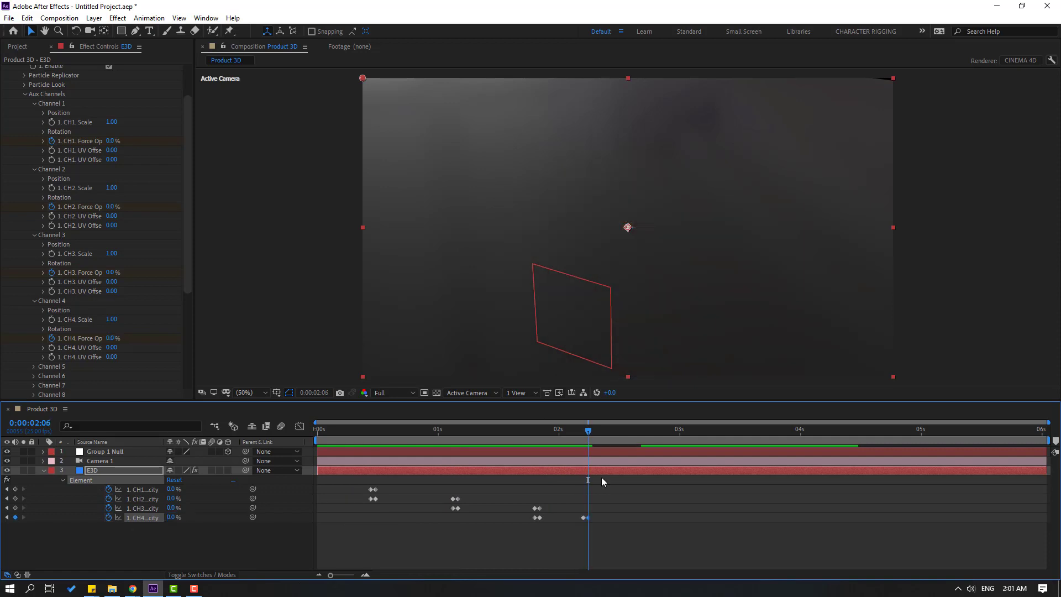
- Key Channel 2 from 2:05 to 100% at 2:06, then drag the swap keyframes later
click(583, 434)
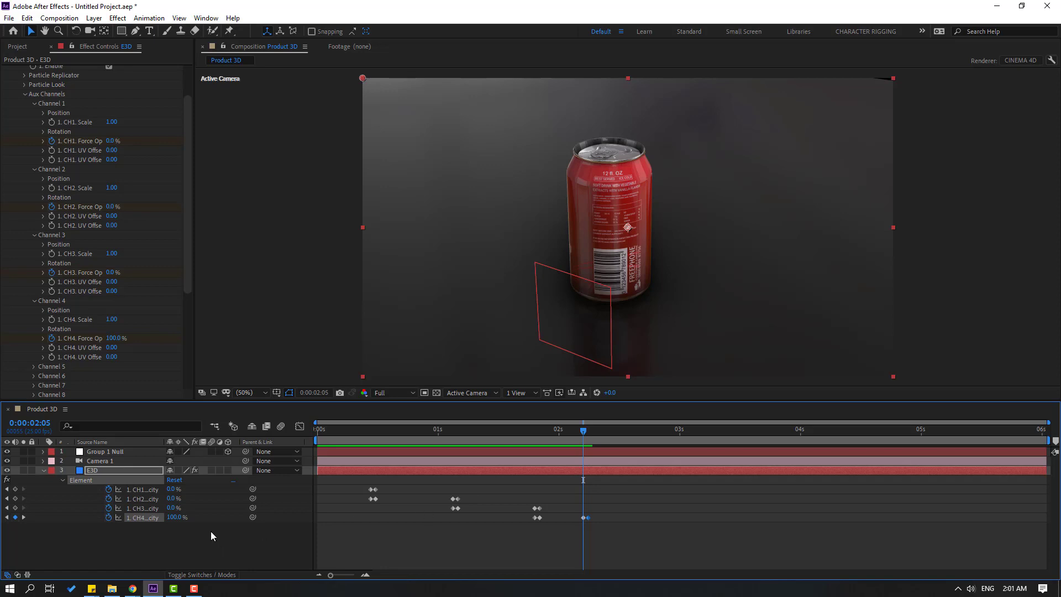
click(16, 498)
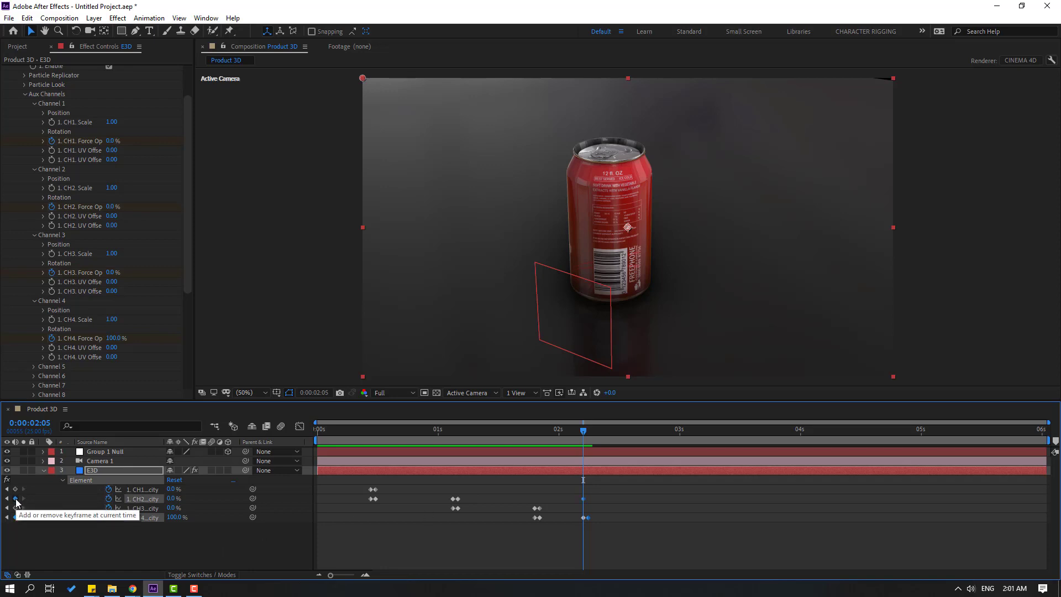
key(Page_Down)
click(171, 498)
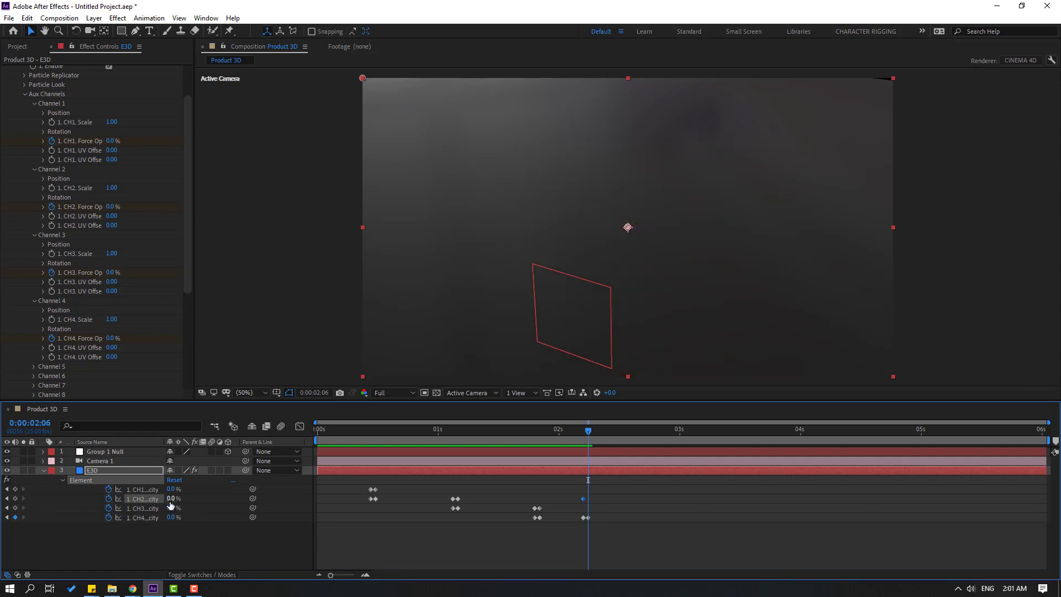
text(100)
key(Return)
drag(627, 491, 619, 523)
key(space)
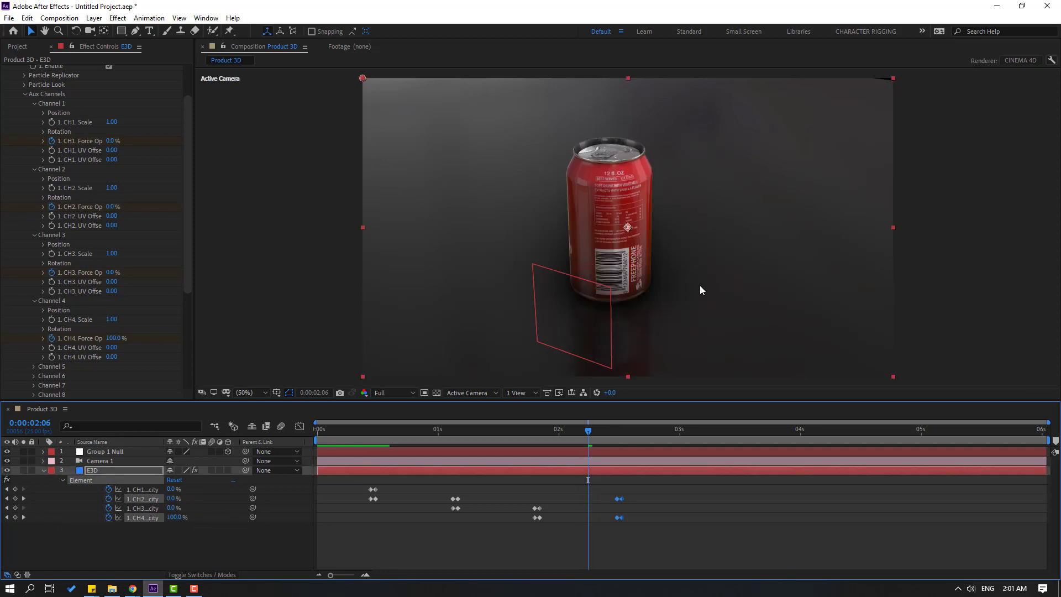
scroll(700, 285, down, 2)
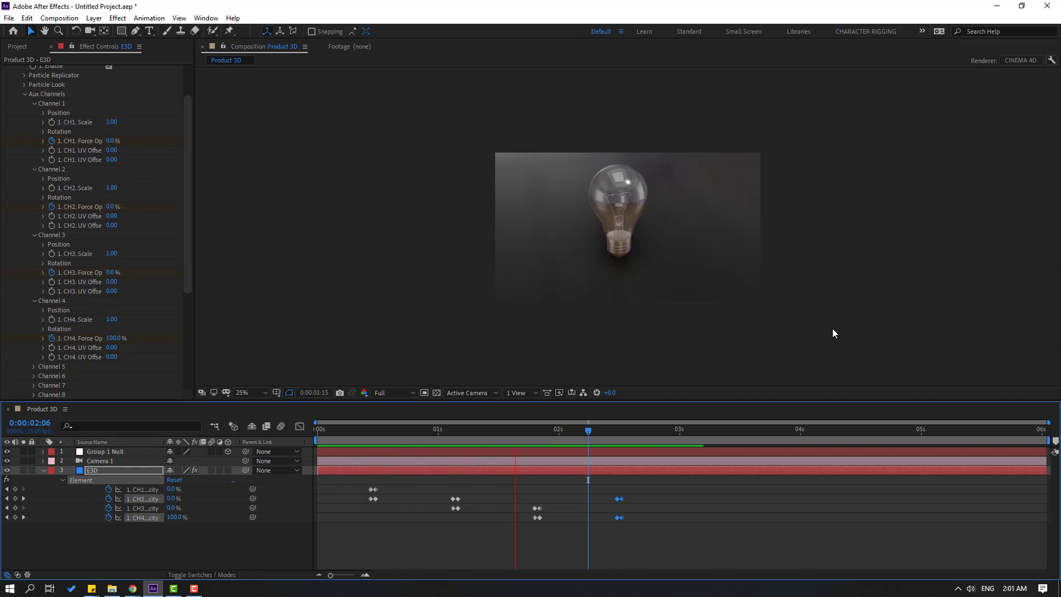
key(space)
key(space)
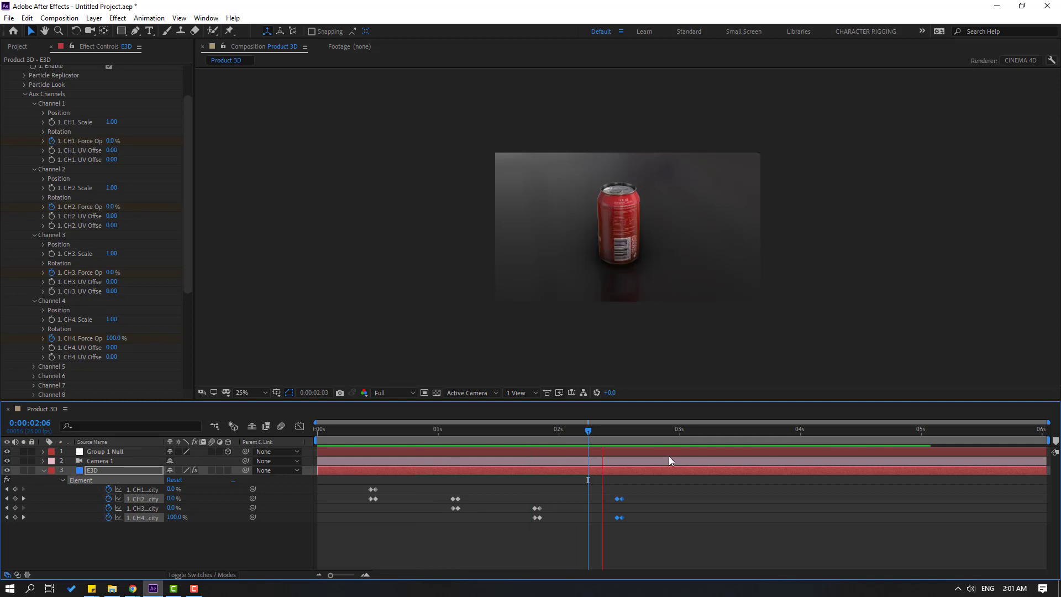
click(679, 435)
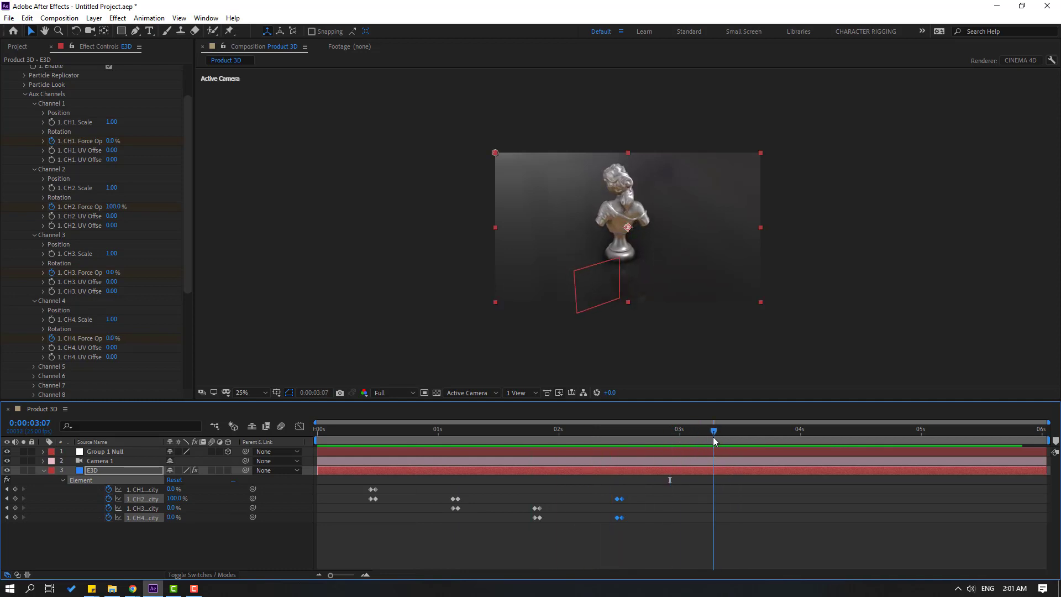
- Key Channel 2 at 0:00:03:05, then drop its Force Opacity to 0 at 0:00:03:06 to hide the bust
drag(710, 437, 703, 436)
click(83, 543)
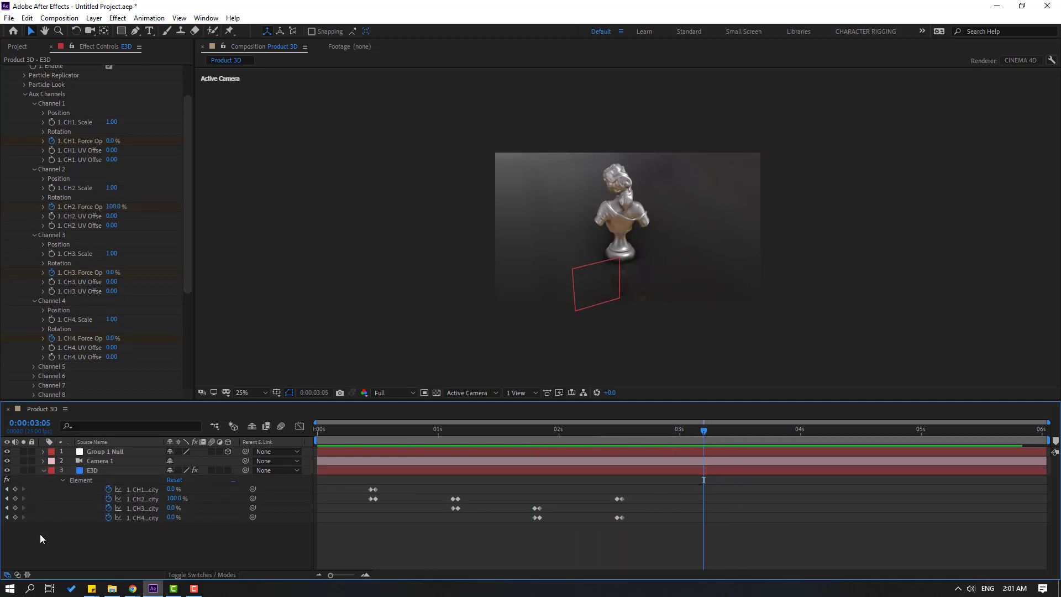
click(15, 499)
key(Page_Down)
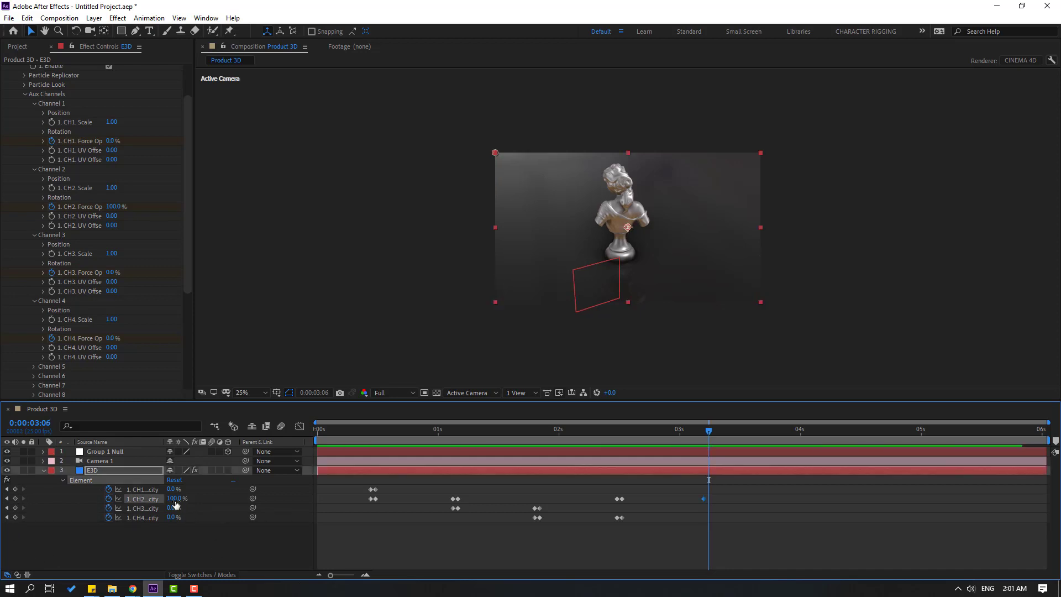
click(174, 499)
text(0)
key(Return)
- Key Channel 1 at 0:00:03:05, then set its Force Opacity to 100 at 0:00:03:06 to show the clock
key(Page_Up)
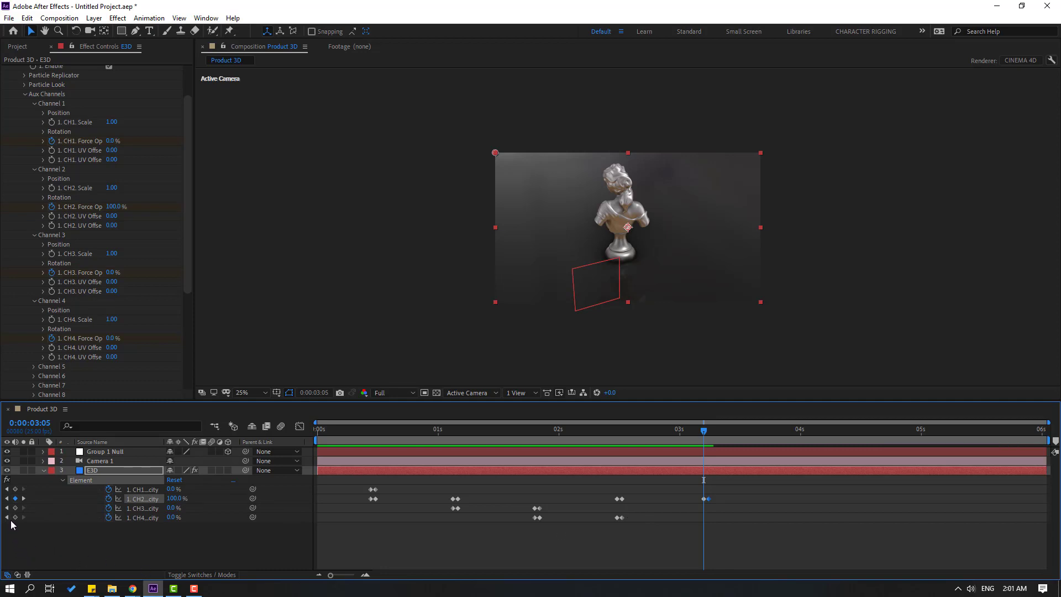
click(15, 489)
key(Page_Down)
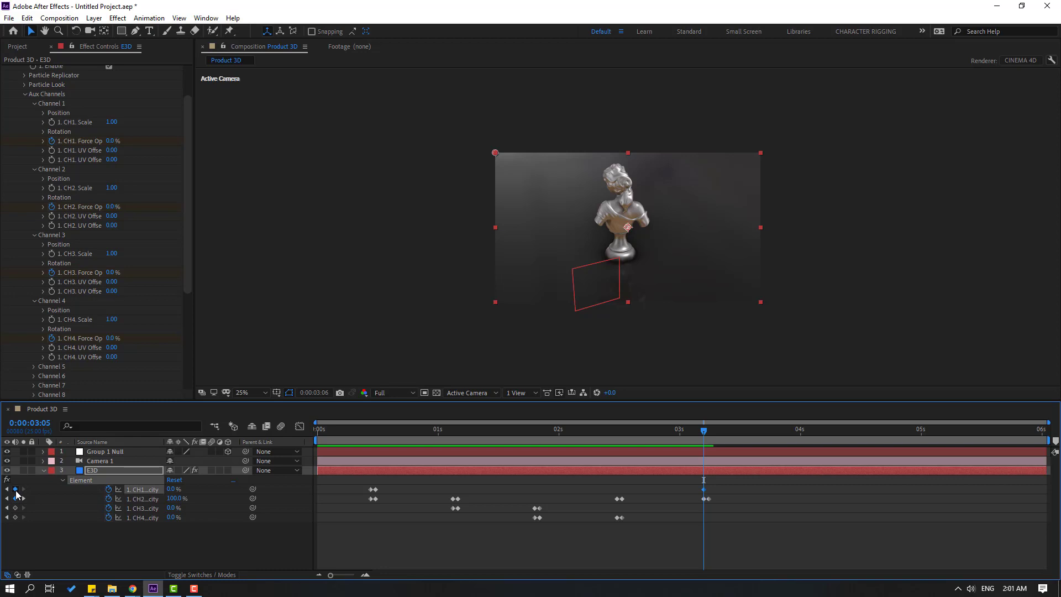
click(172, 490)
text(100)
key(Return)
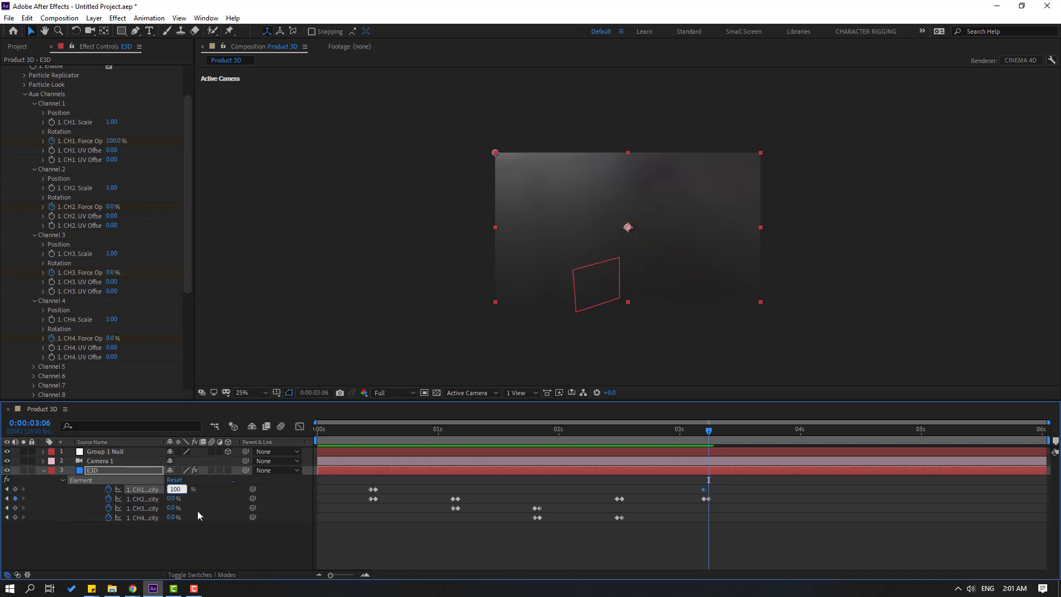
- Set Channel 1 Force Opacity to 0 at 0:00:04:14, hiding the alarm clock
drag(698, 430, 862, 437)
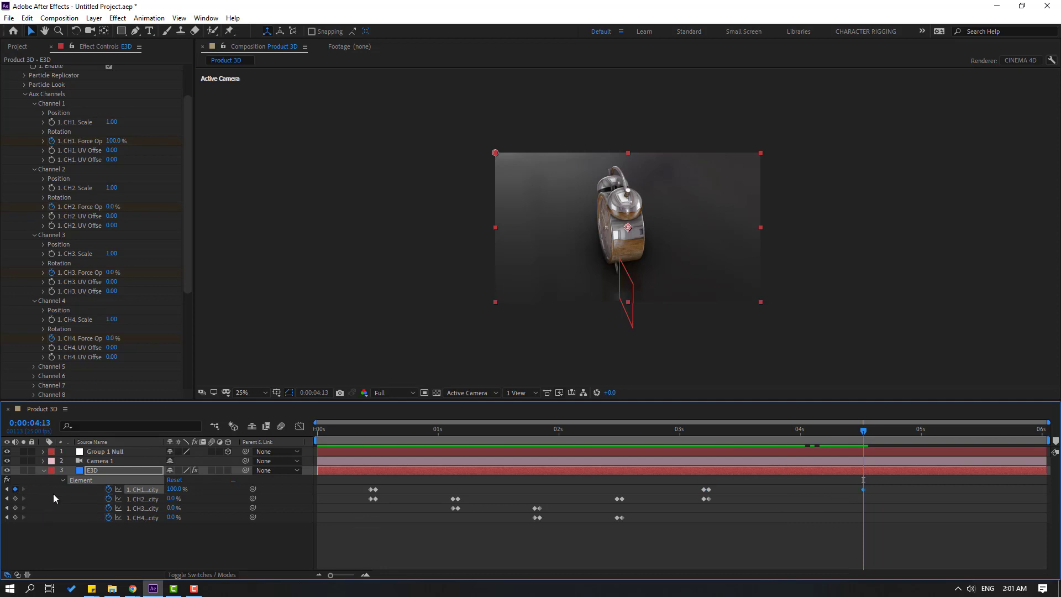
key(Page_Down)
click(174, 489)
text(0)
key(Return)
- Add a Channel 4 keyframe at 0:00:04:13 and begin editing its value at 0:00:04:14
key(Page_Up)
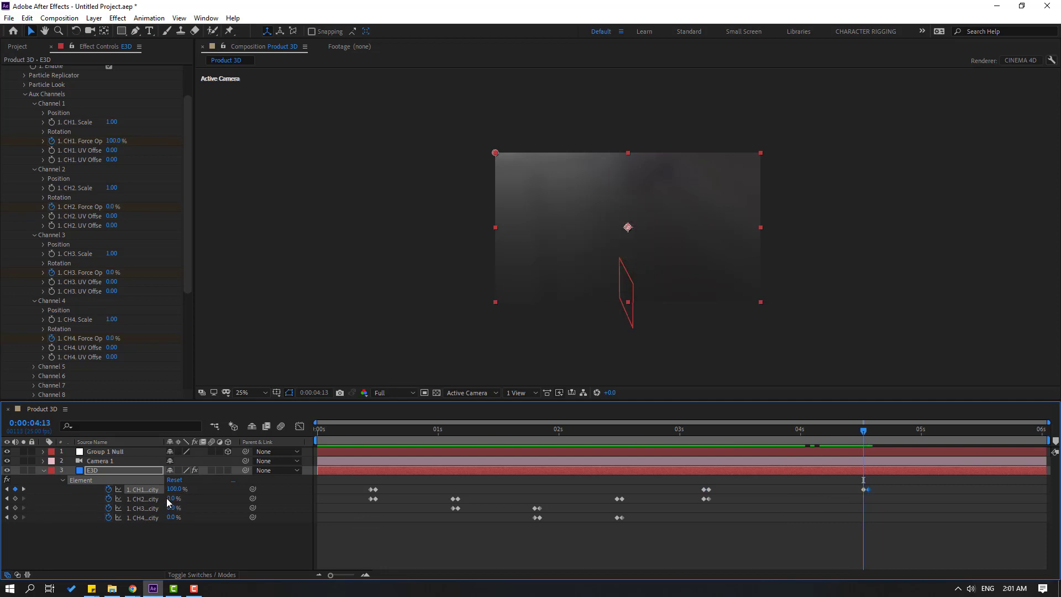
click(16, 518)
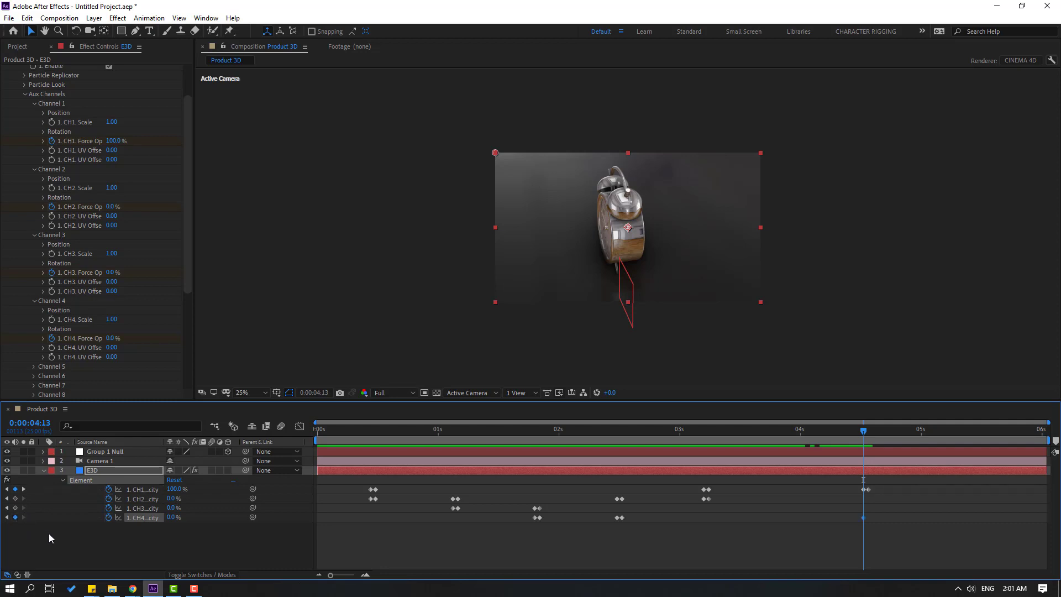
key(Page_Down)
click(168, 522)
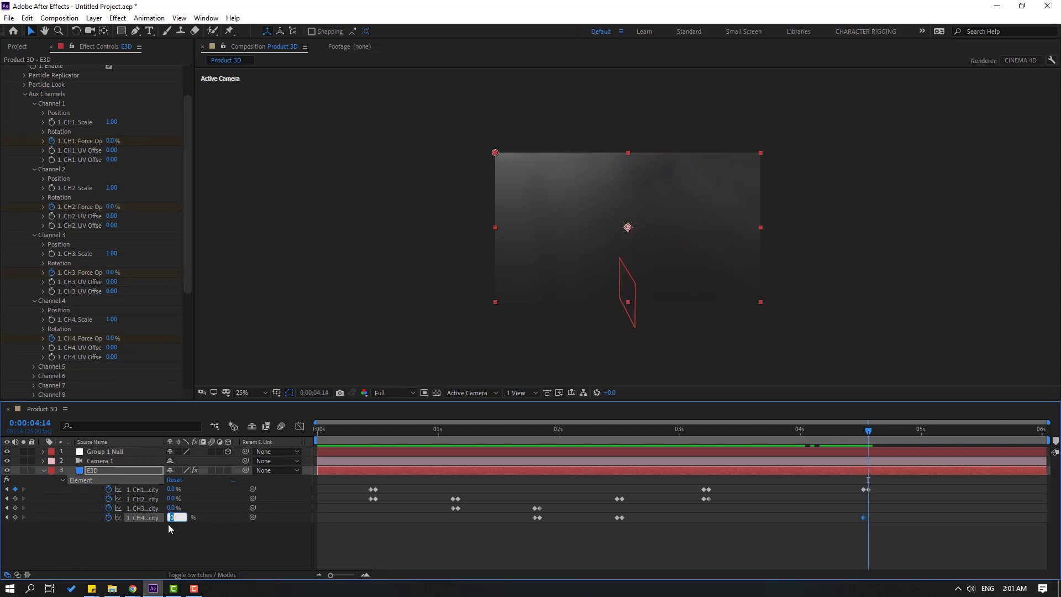